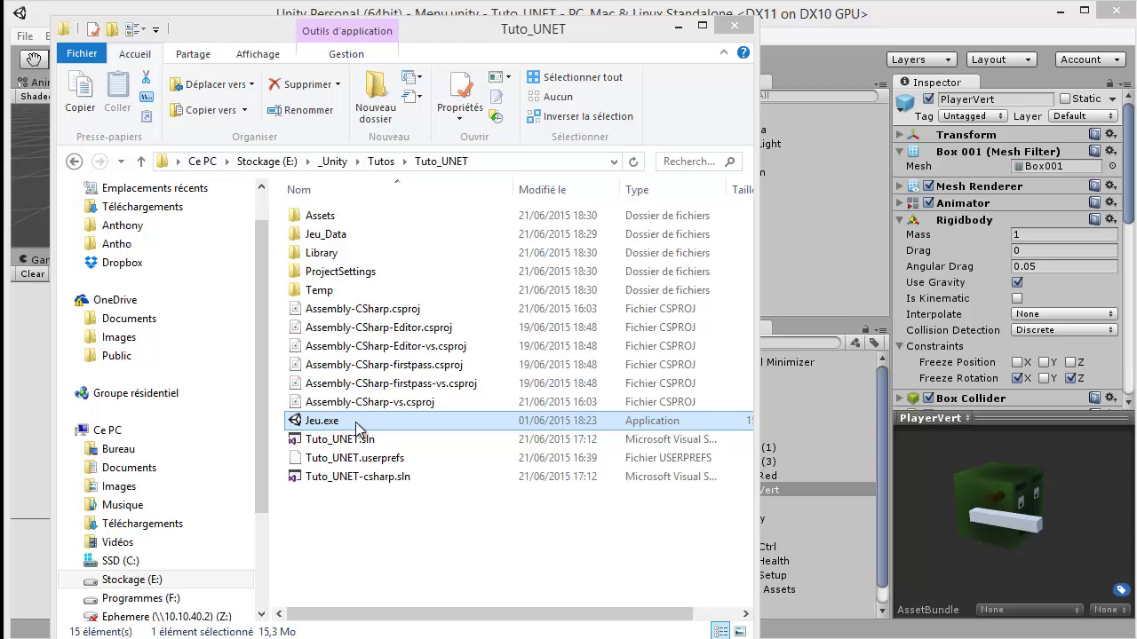
Launch Jeu.exe twice, starting each copy with the default graphics settings.
double_click(359, 425)
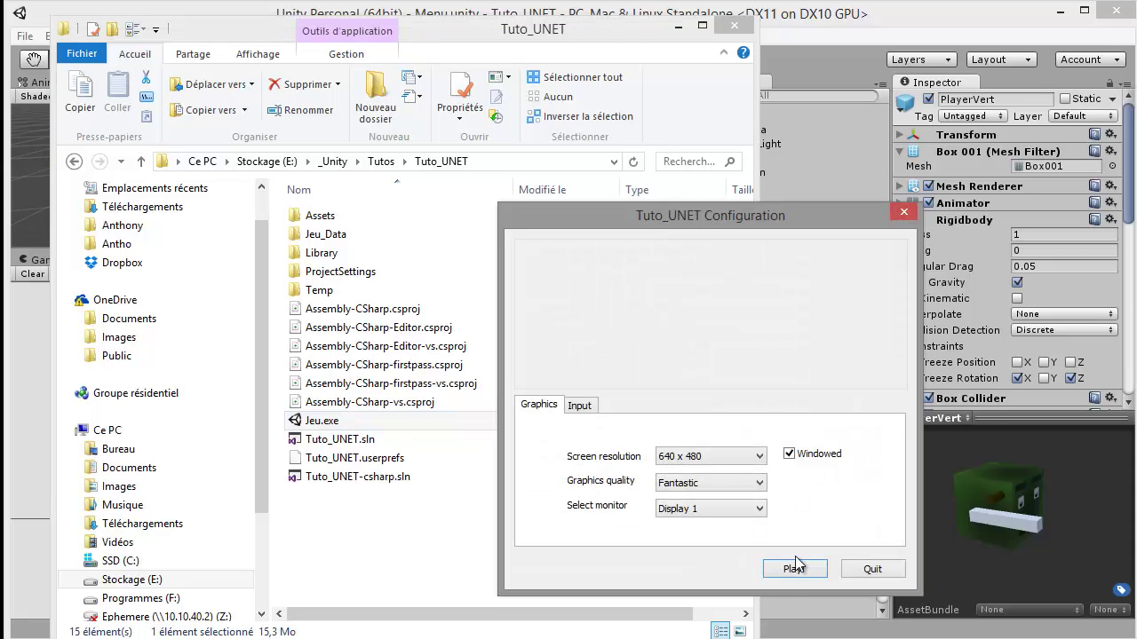
click(795, 568)
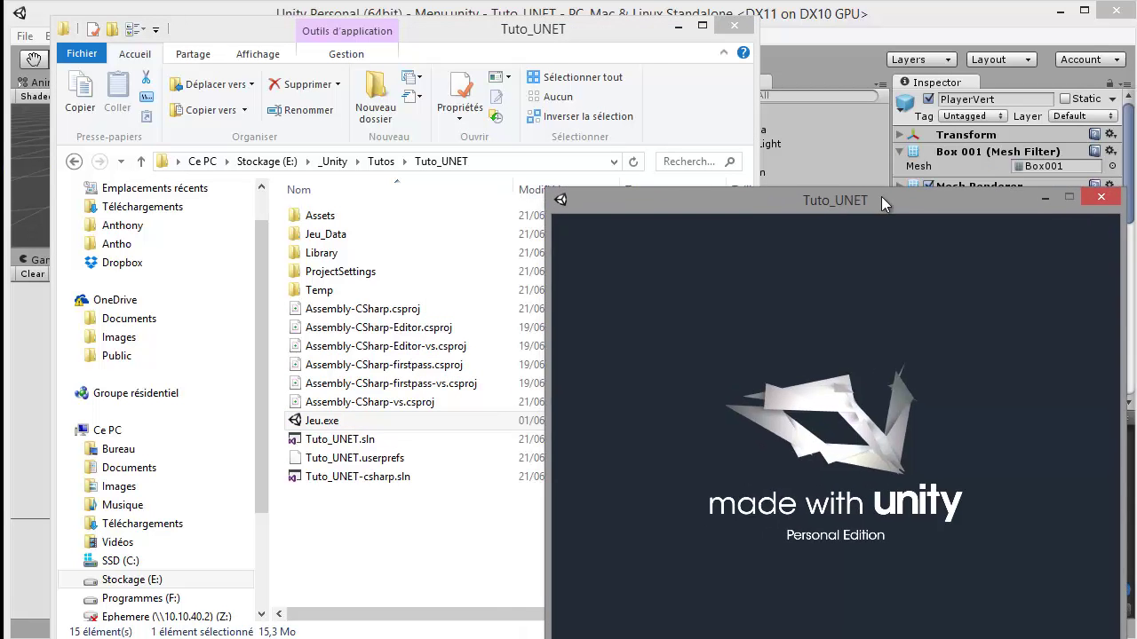
double_click(310, 421)
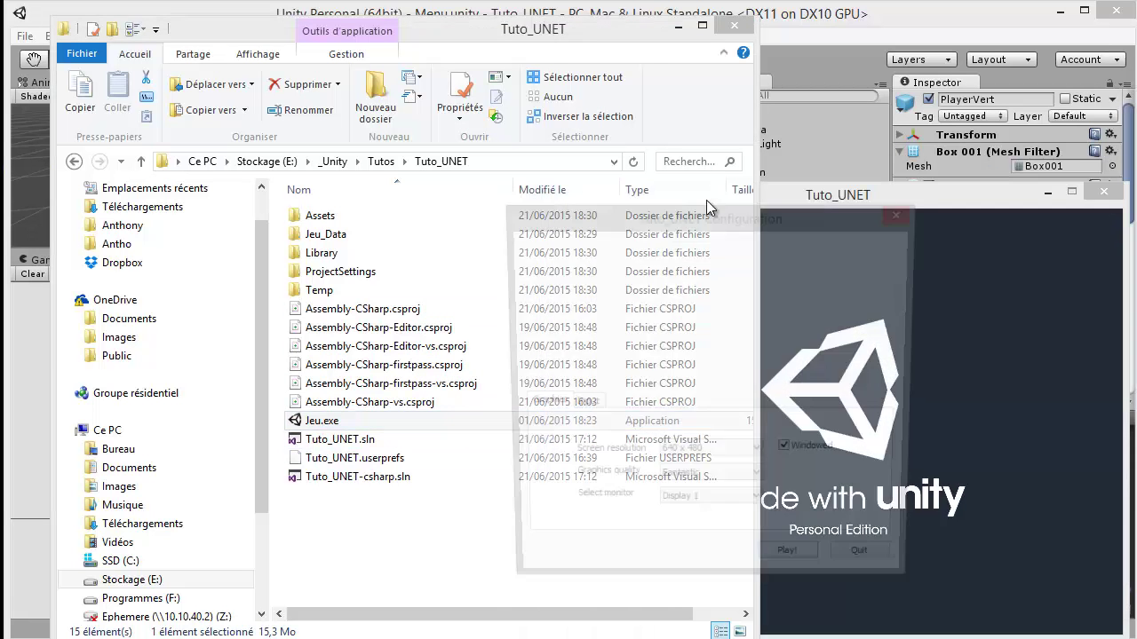
click(799, 570)
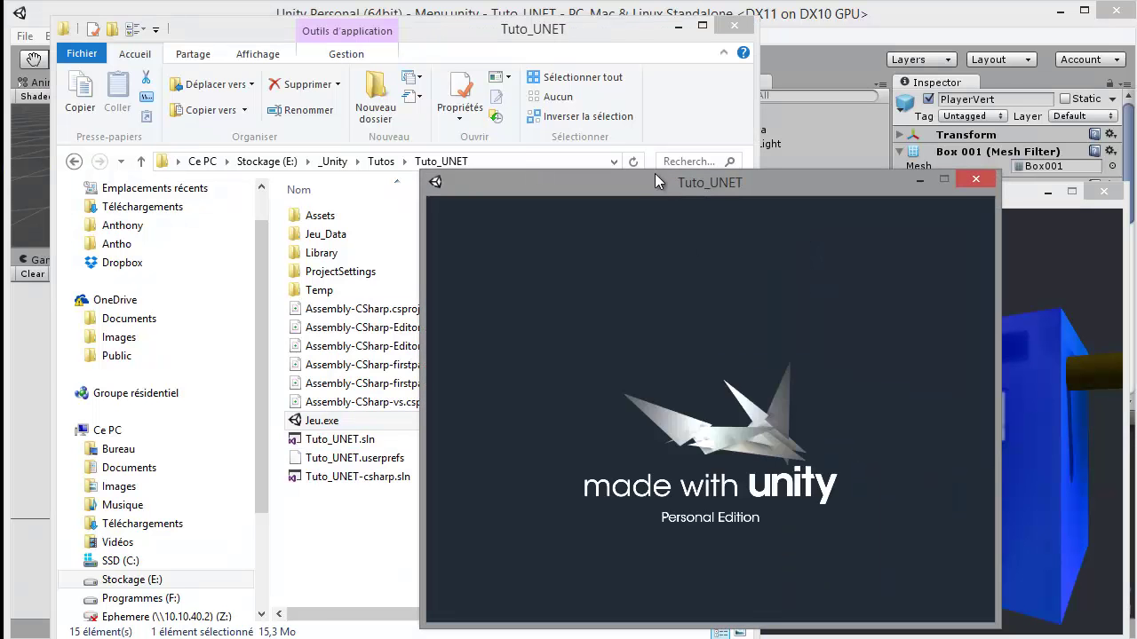
Move the second Gun Online window to the top-left beside the first and bring the first forward.
drag(655, 180, 264, 26)
click(817, 196)
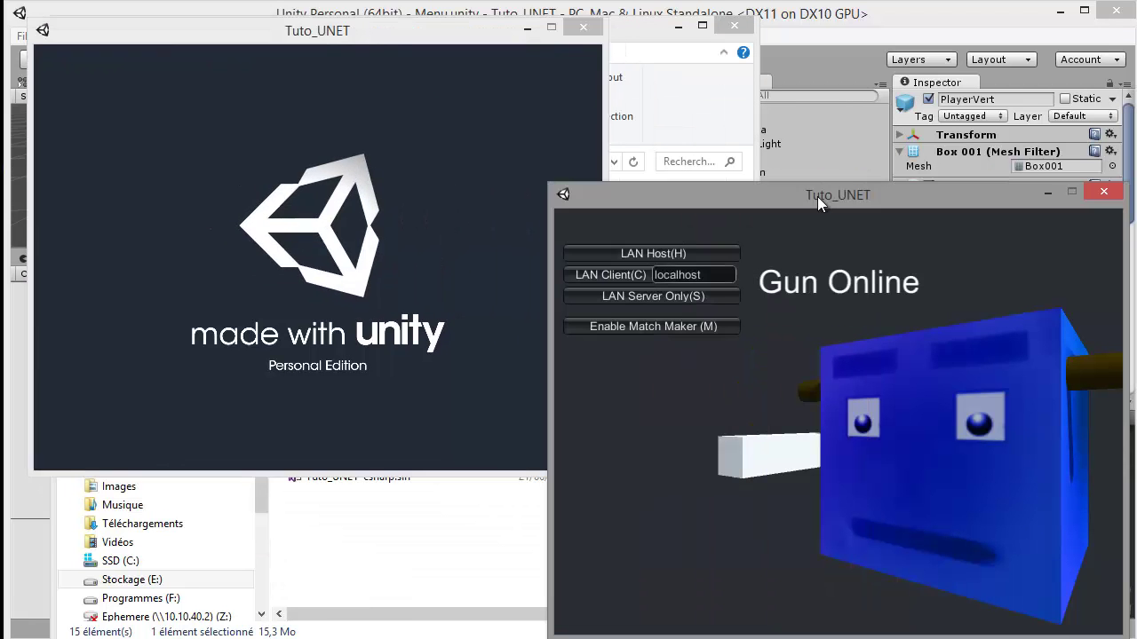
drag(381, 36, 363, 23)
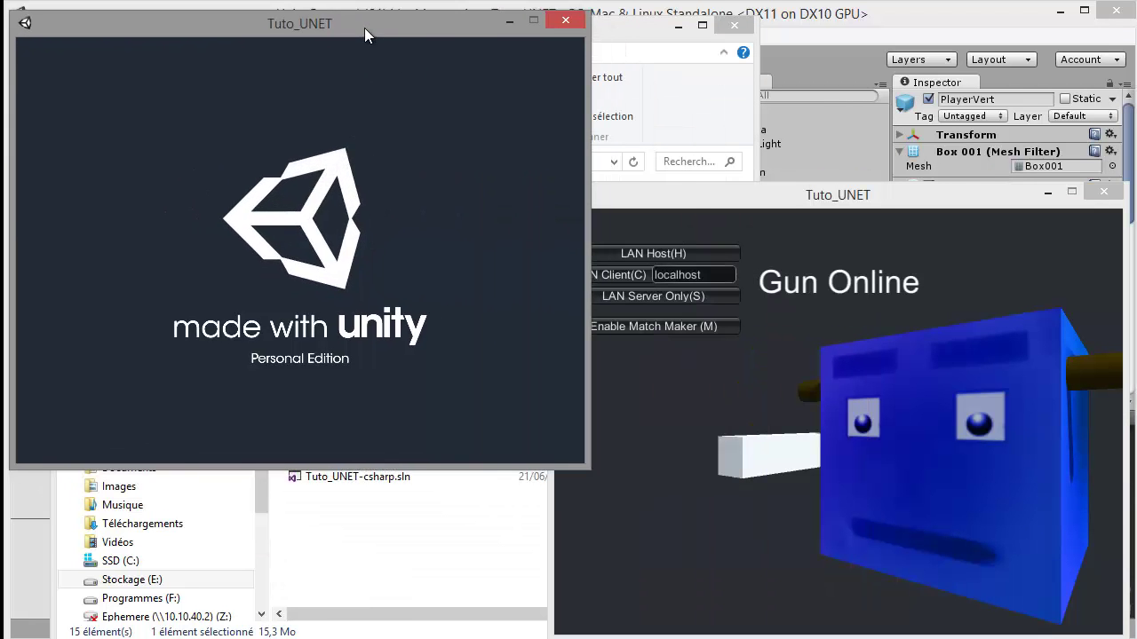
click(701, 191)
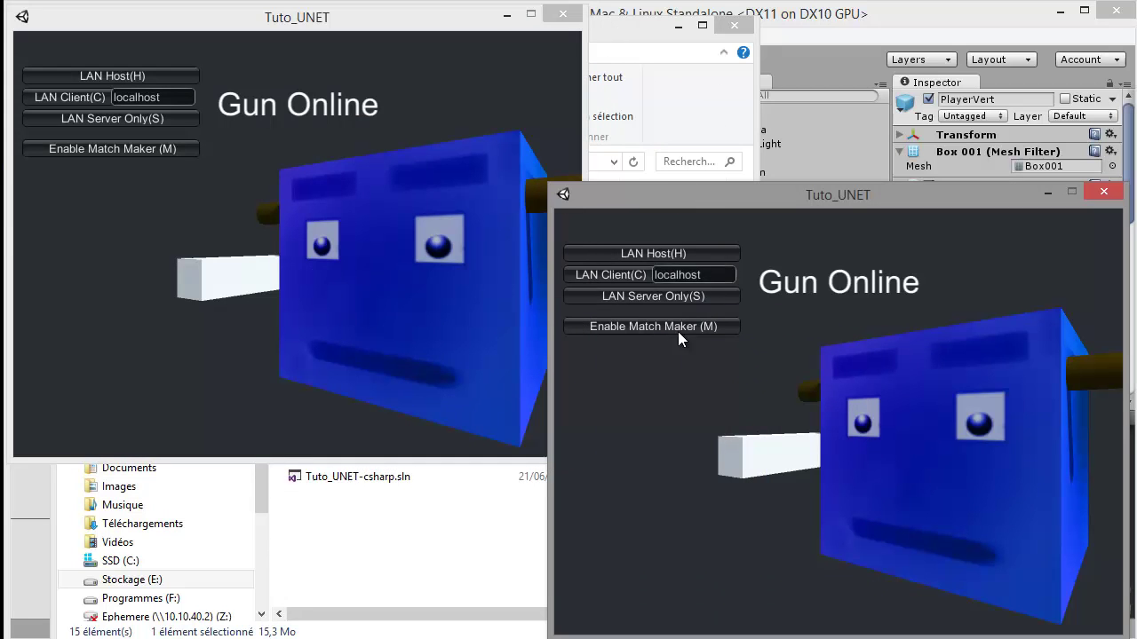
Host a LAN game on localhost in the right window and join it as LAN Client from the left.
click(664, 253)
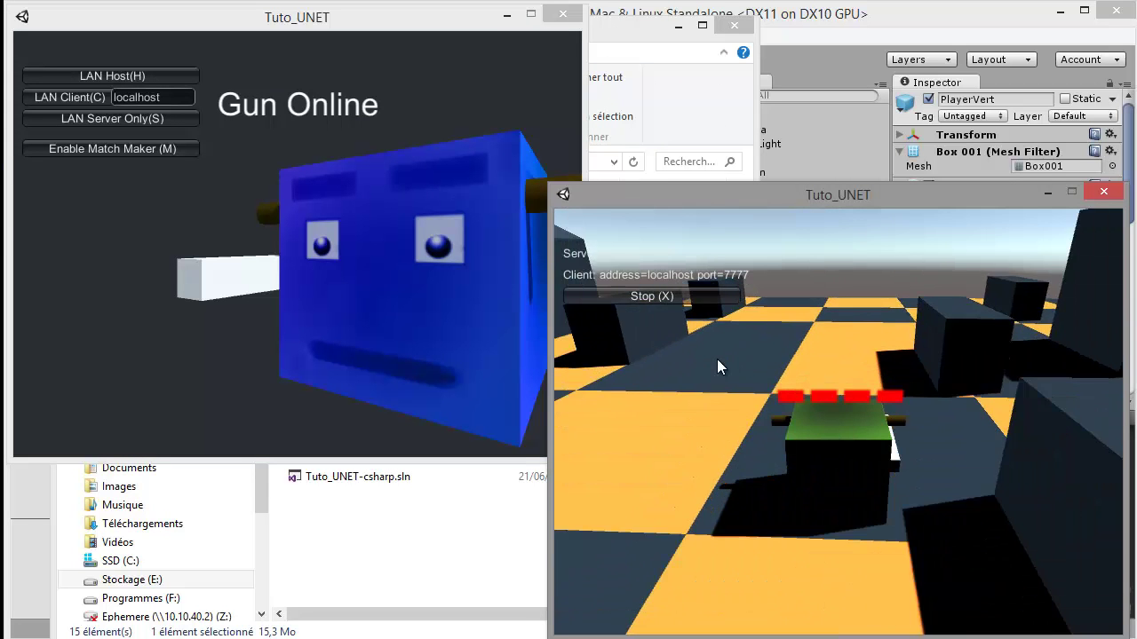
click(88, 100)
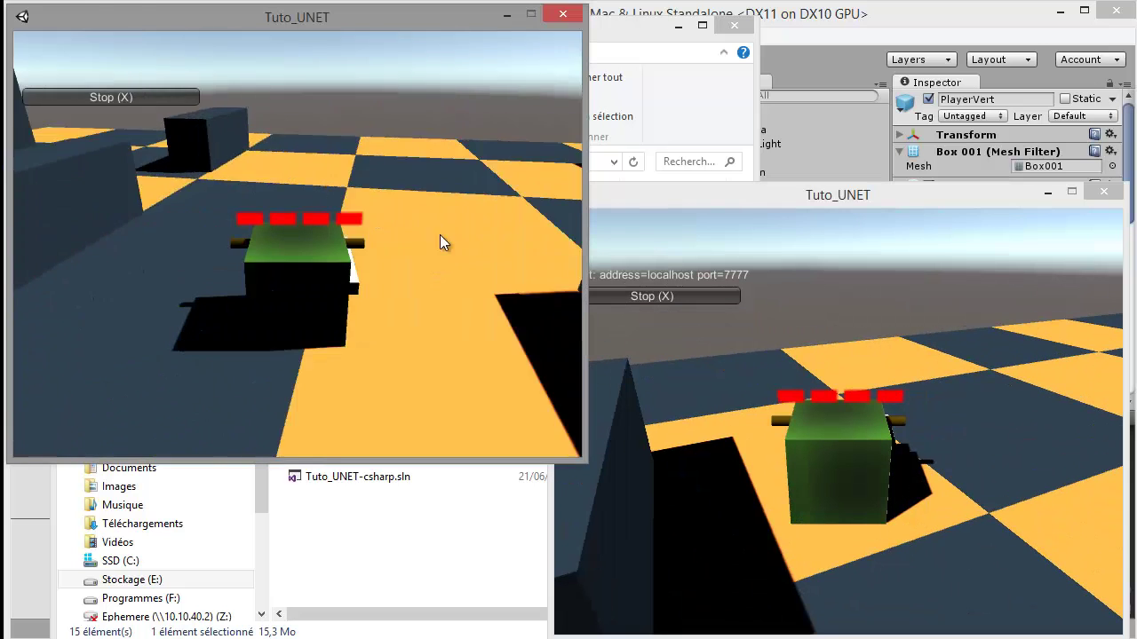
key(Left)
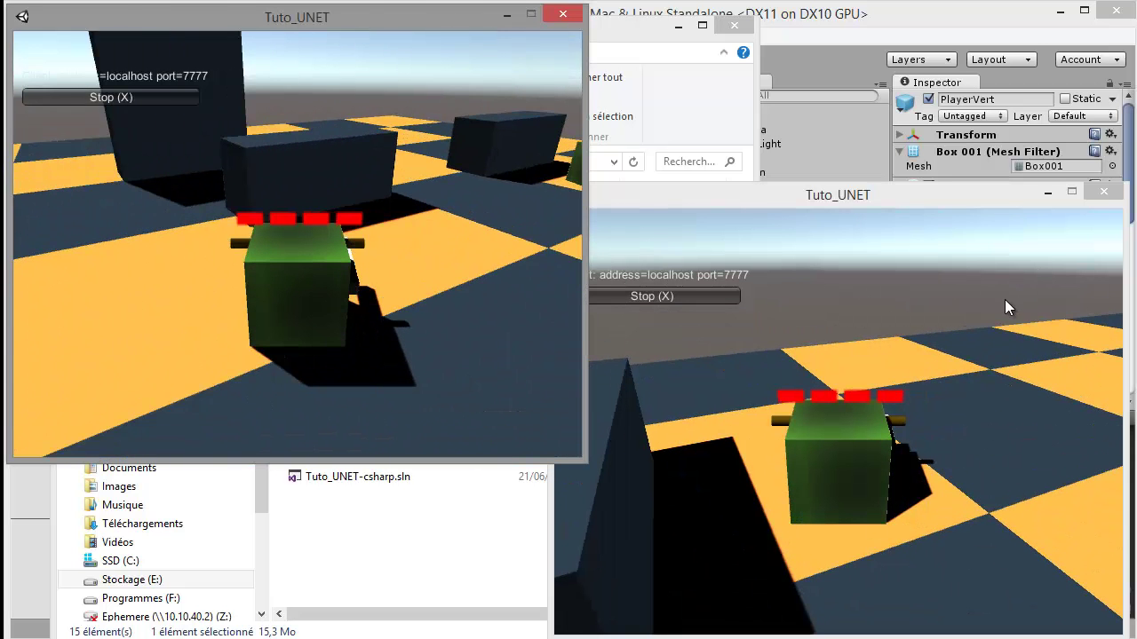
Turn and drive the host tank to bring the other player into view.
click(1005, 299)
key(Left)
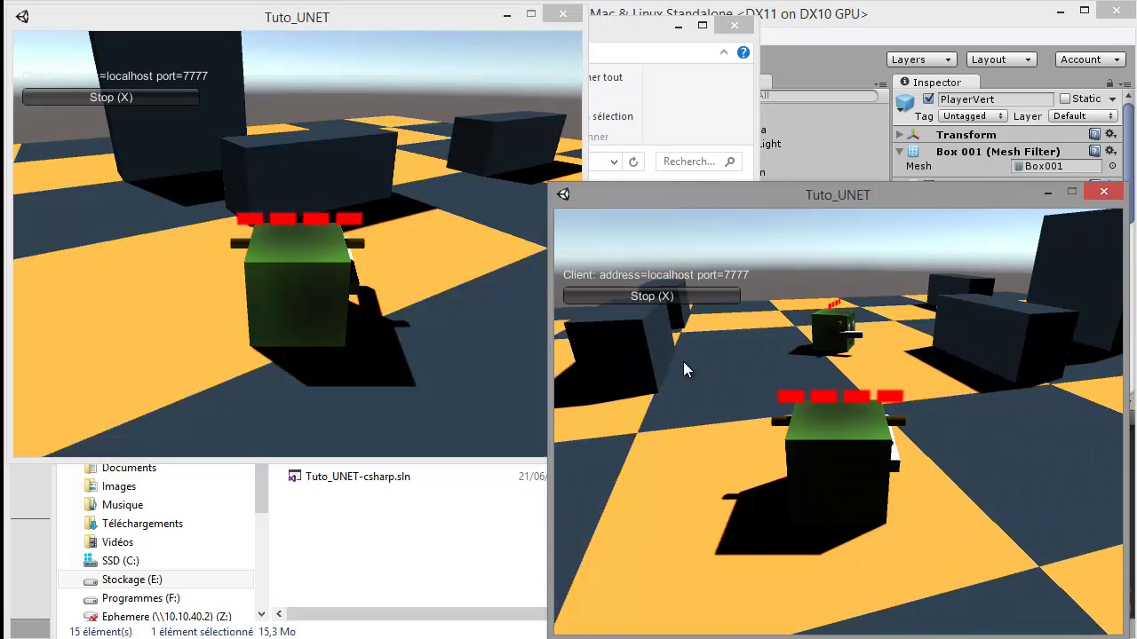
key(Left)
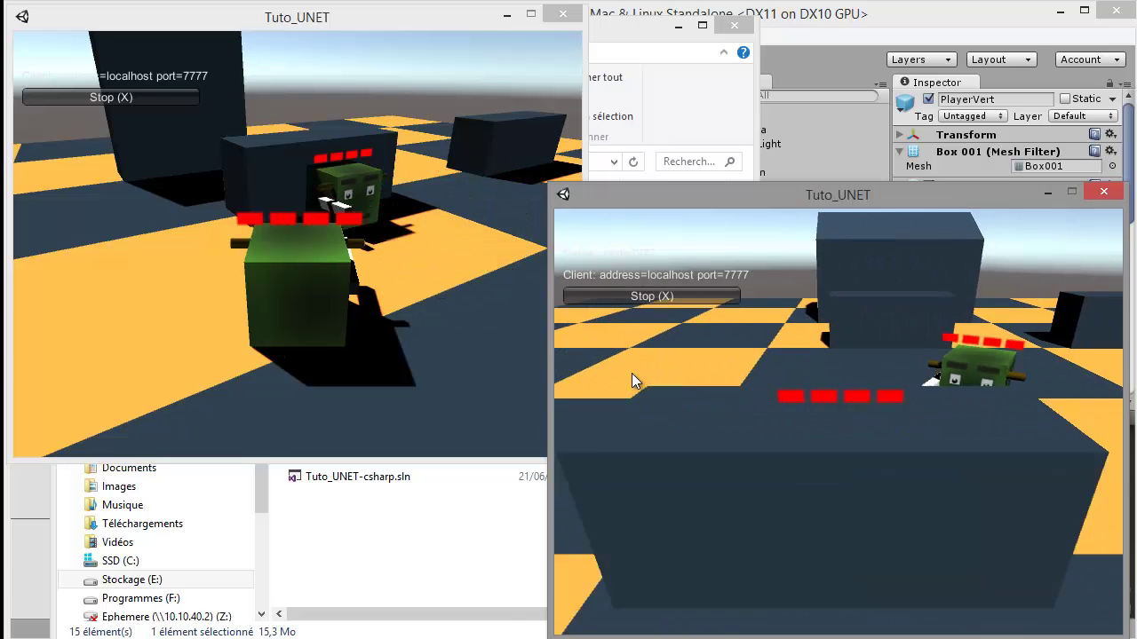
key(Right)
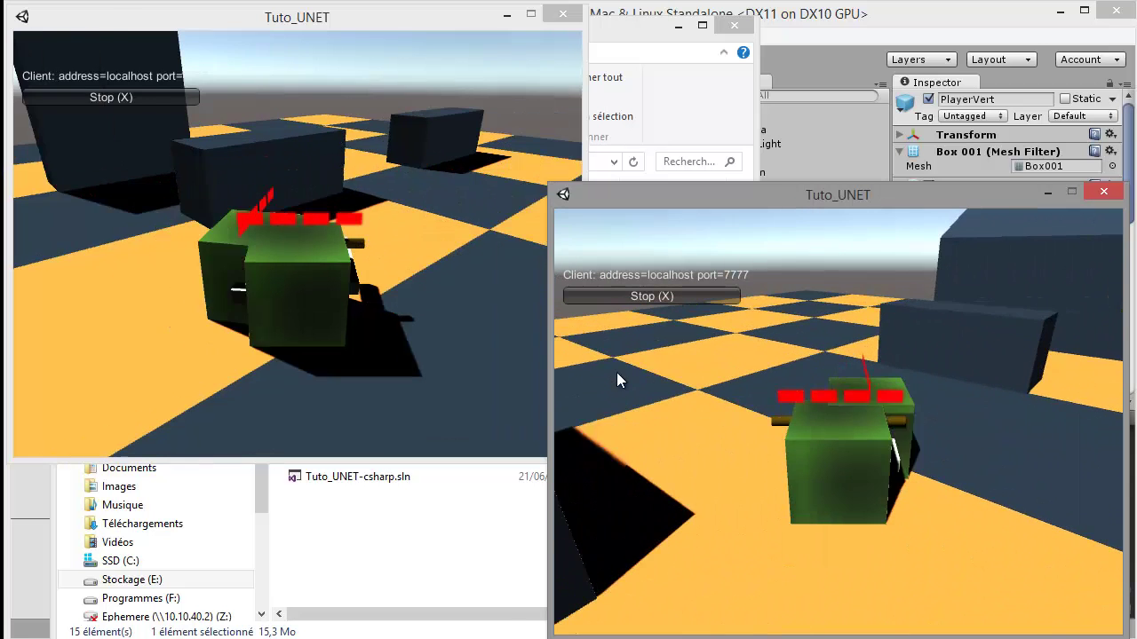
key(Left)
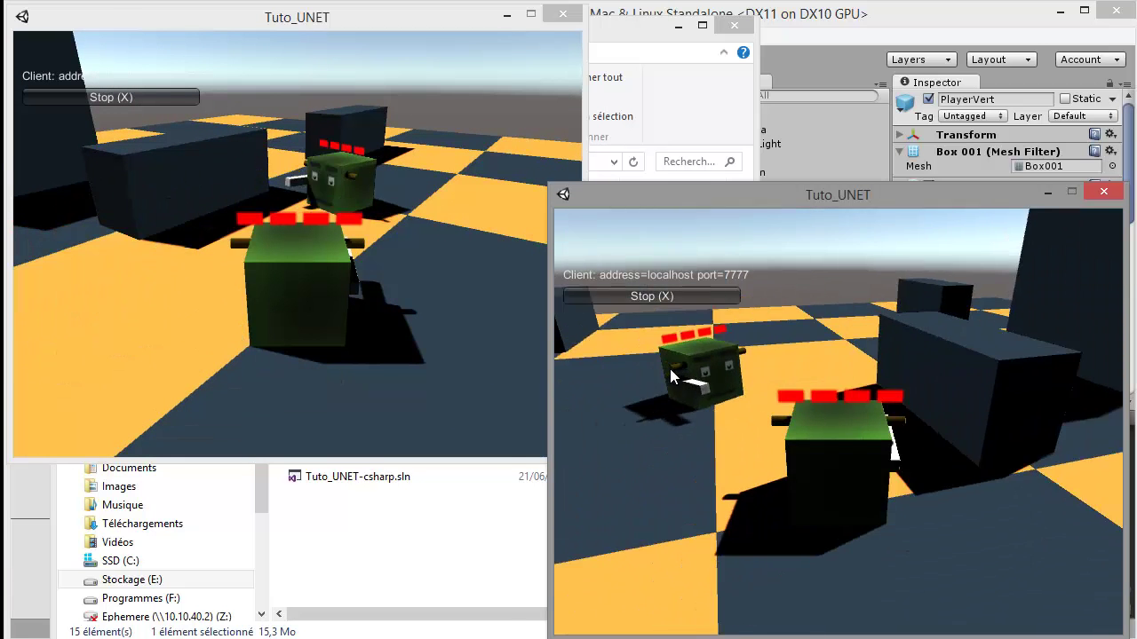
key(Left)
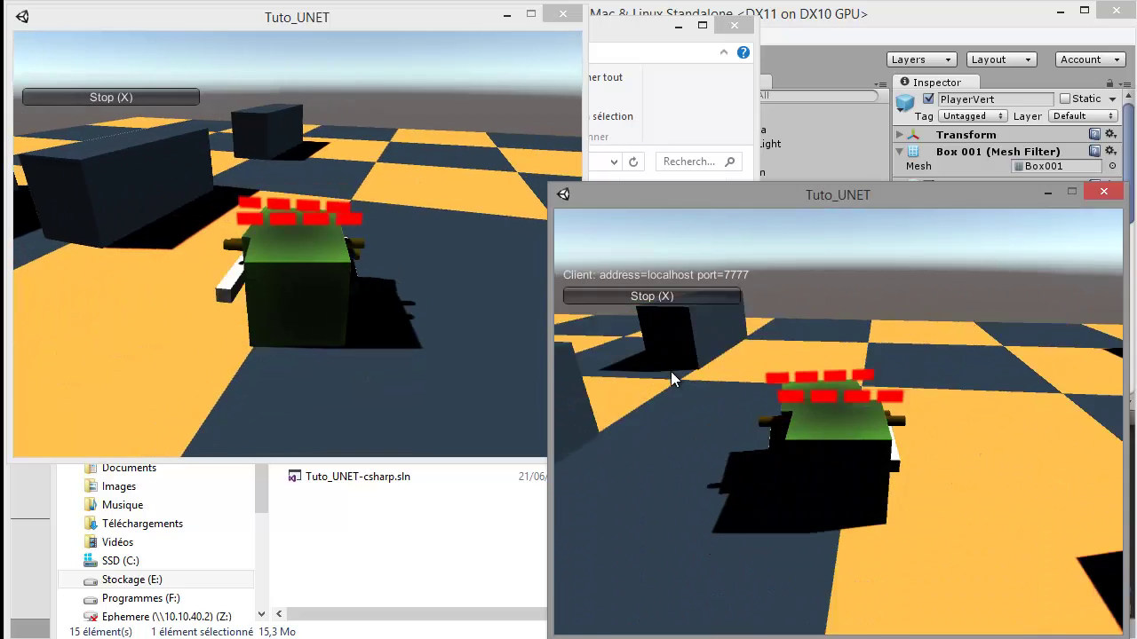
key(Left)
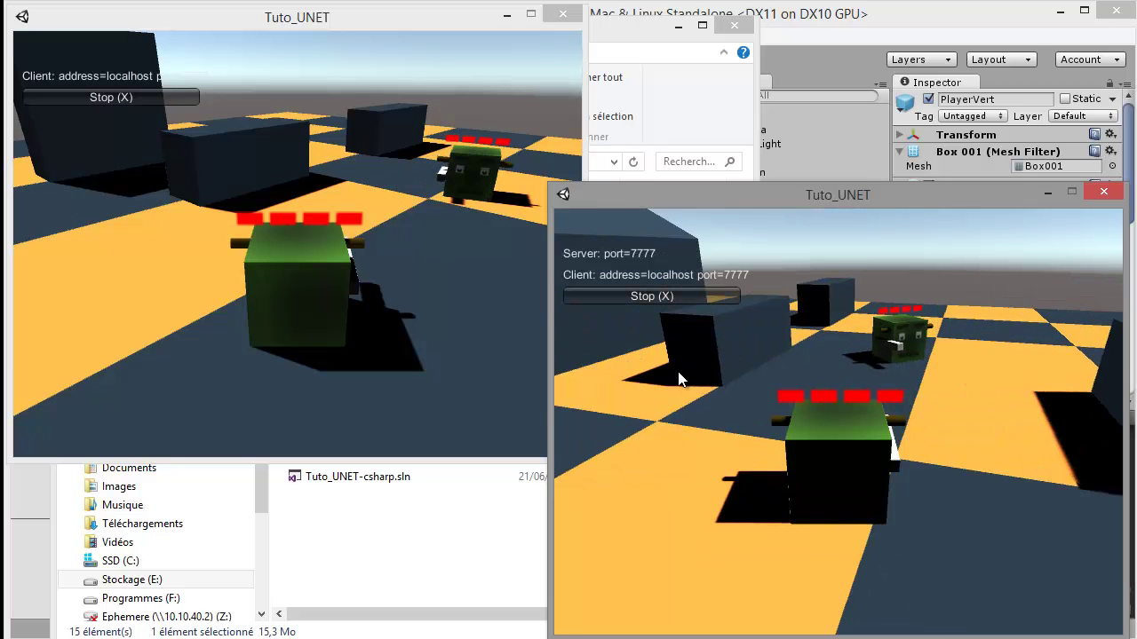
key(Up)
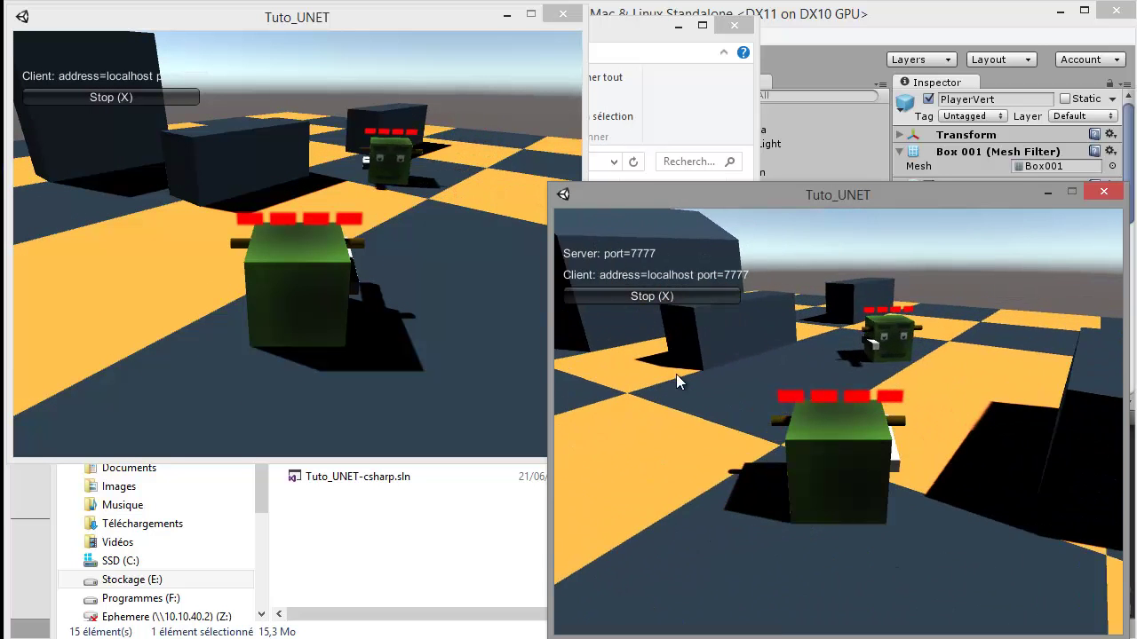
key(Left)
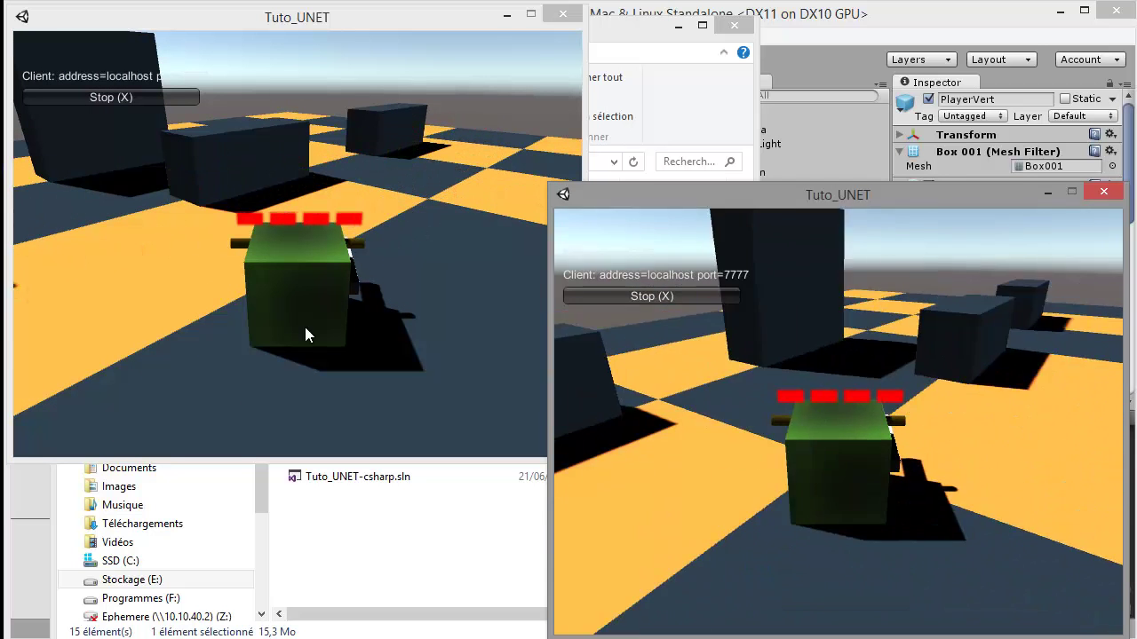
Drive the client tank up beside the other tank, then back it away and turn right.
click(304, 334)
key(Left)
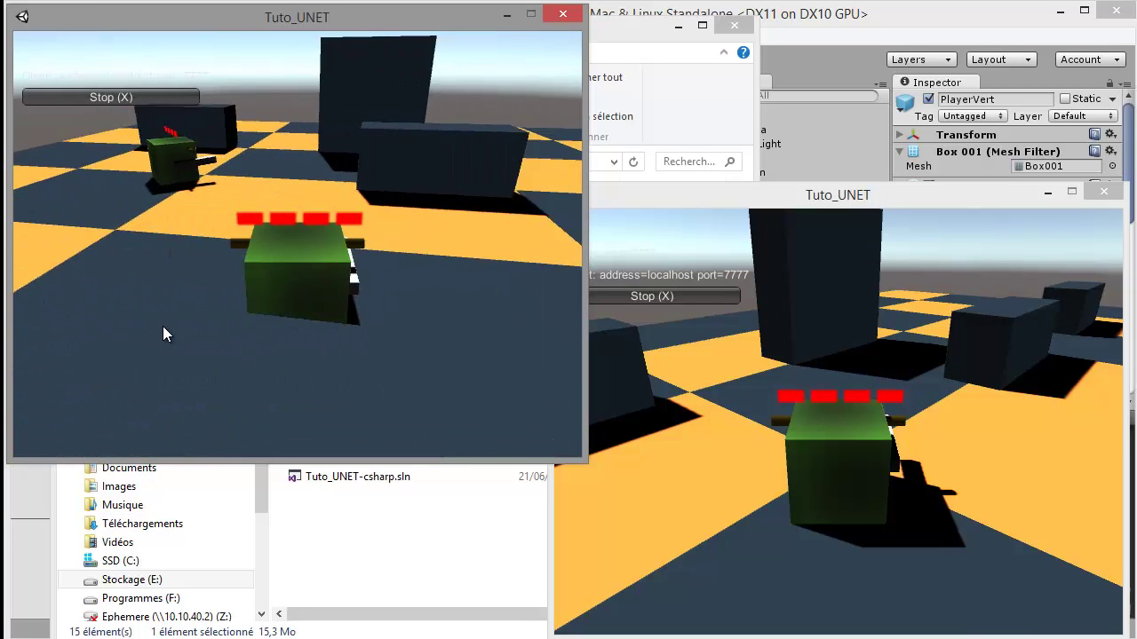
key(Left)
key(Up)
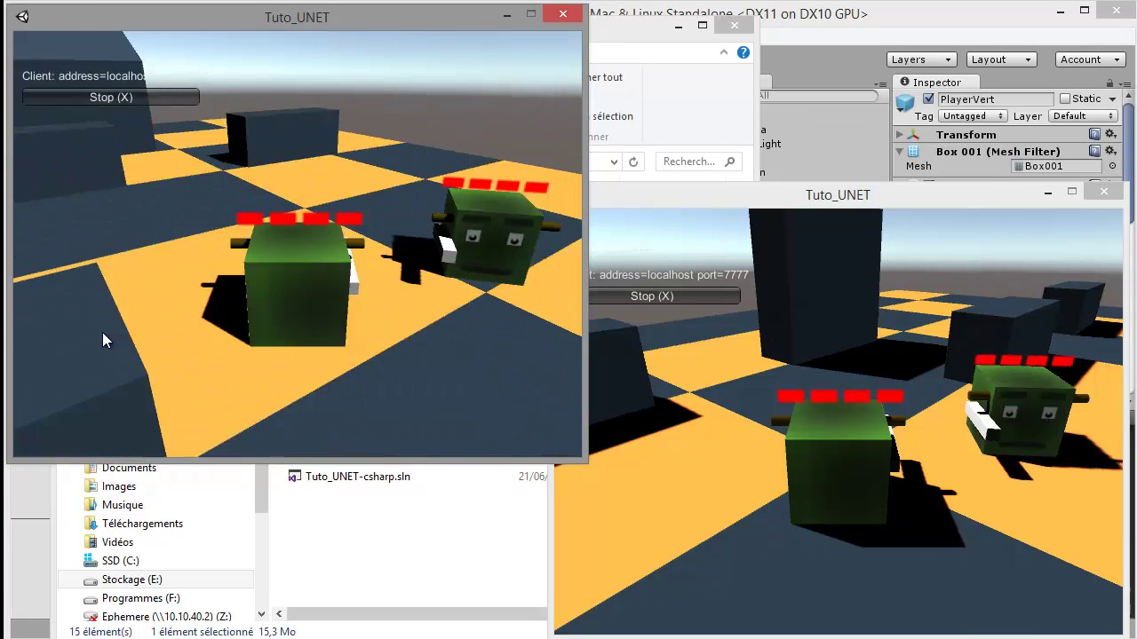
key(Down)
key(Left)
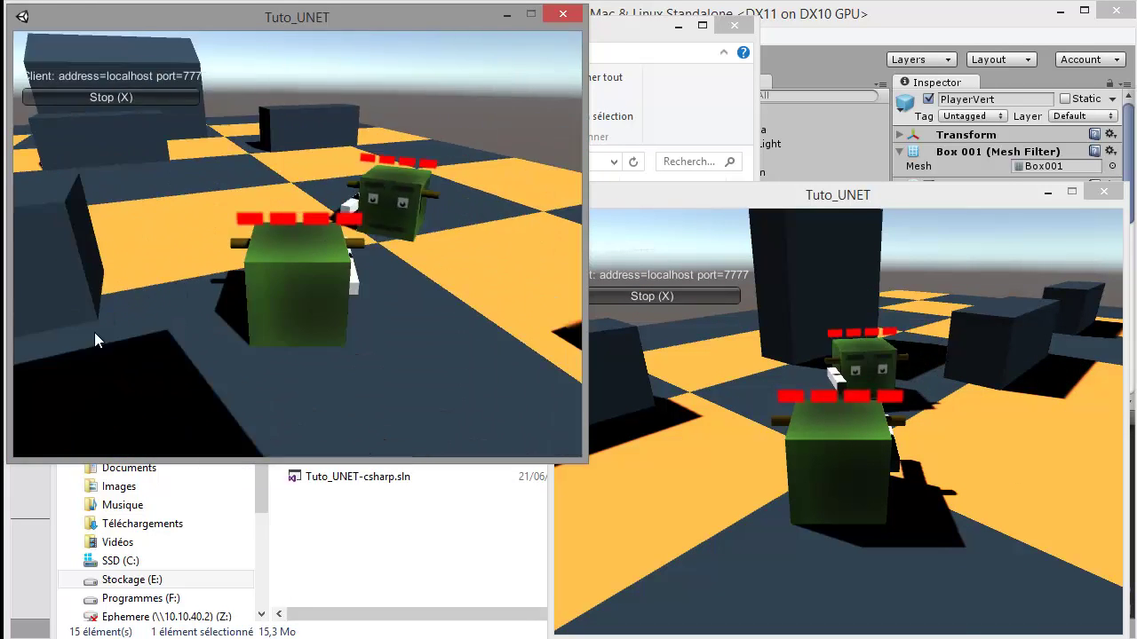
key(Left)
key(Up)
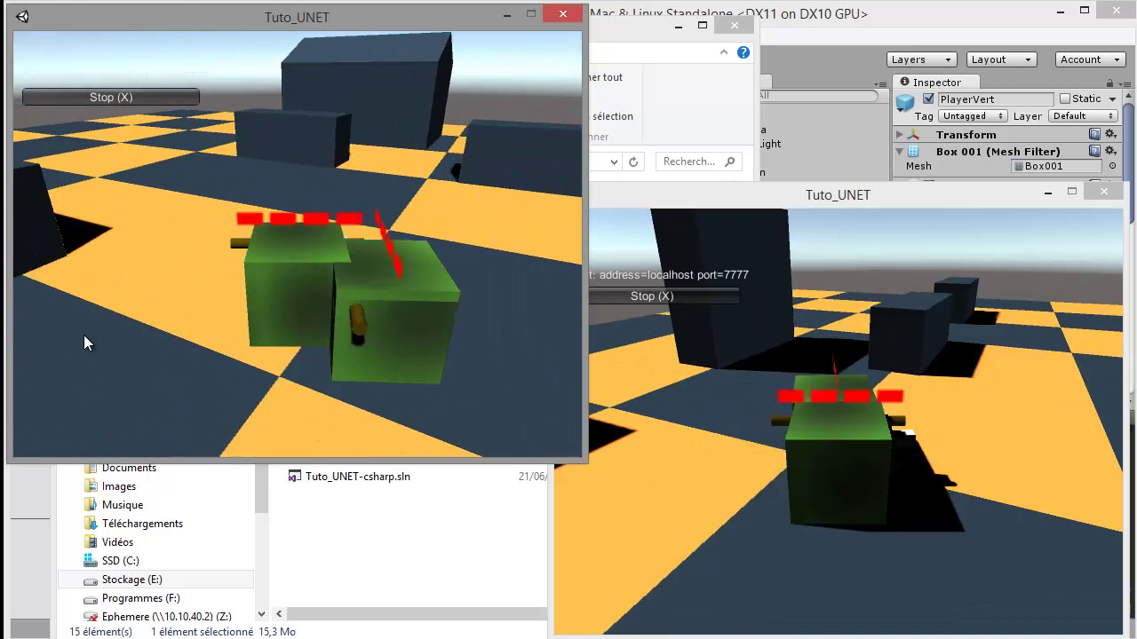
key(Left)
key(Down)
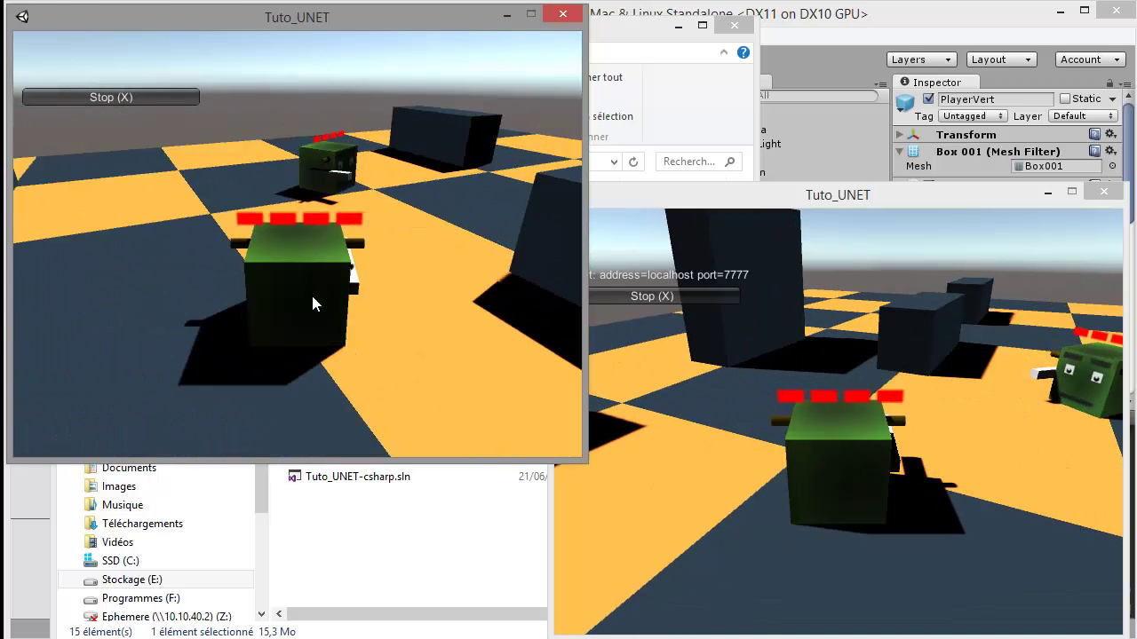
key(Right)
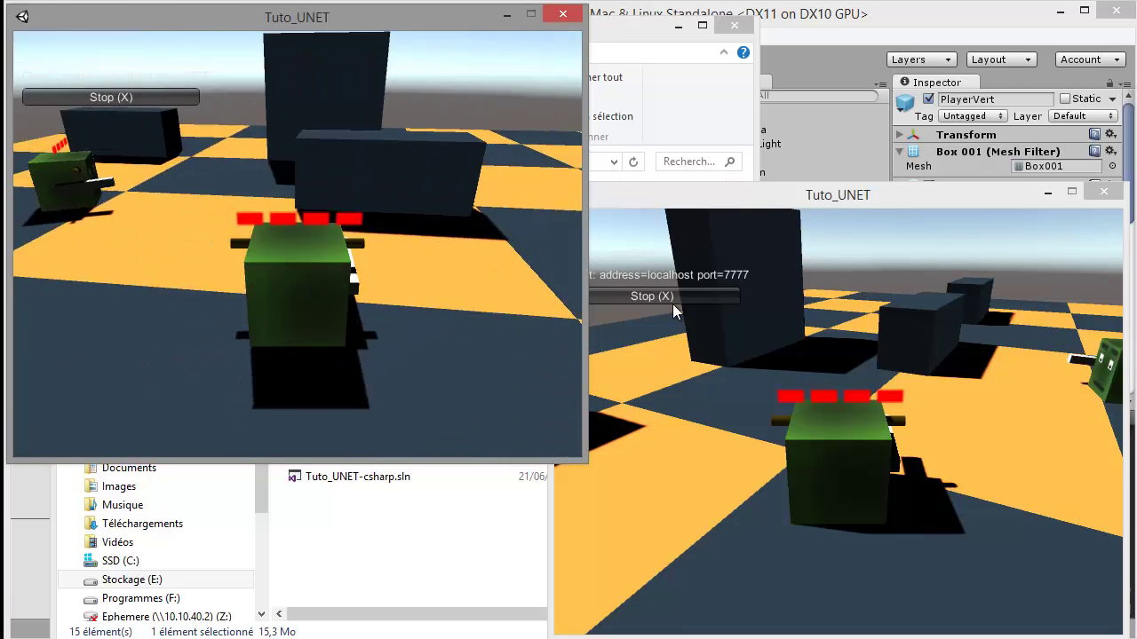
Turn the host tank toward the other tank and fire several shells at it.
click(655, 366)
key(Right)
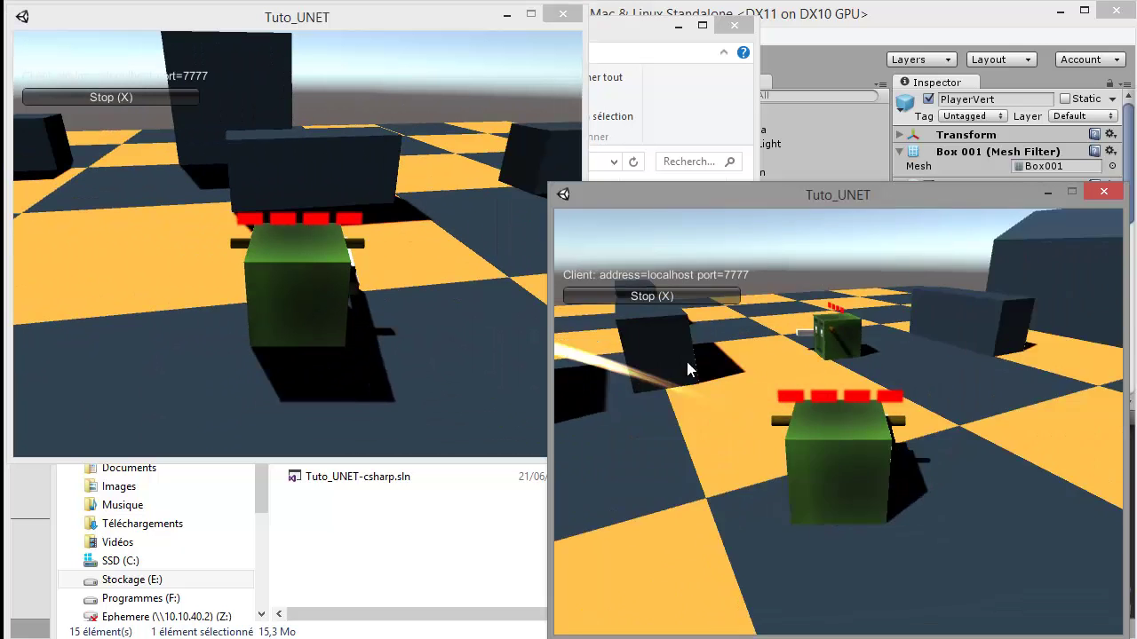
key(Up)
key(Right)
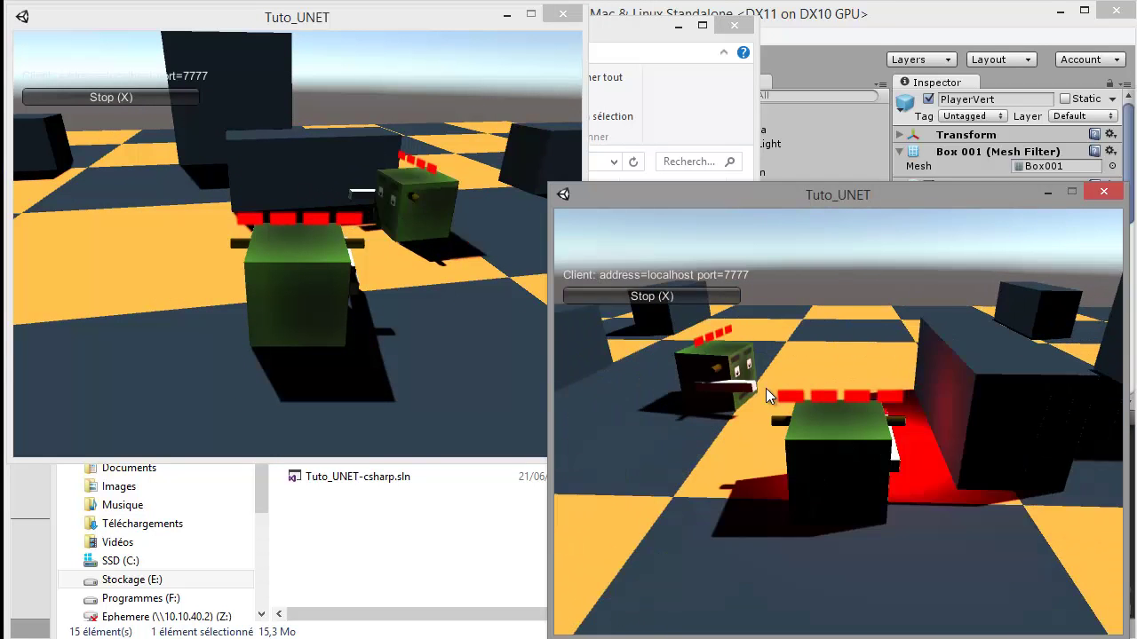
key(space)
key(Left)
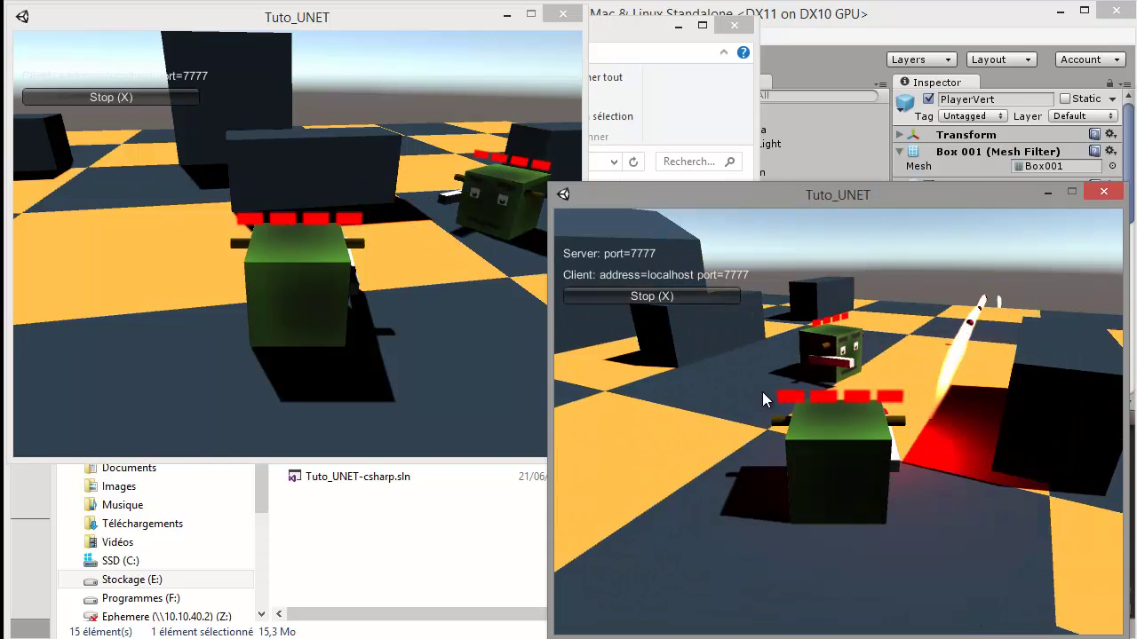
key(Left)
key(space)
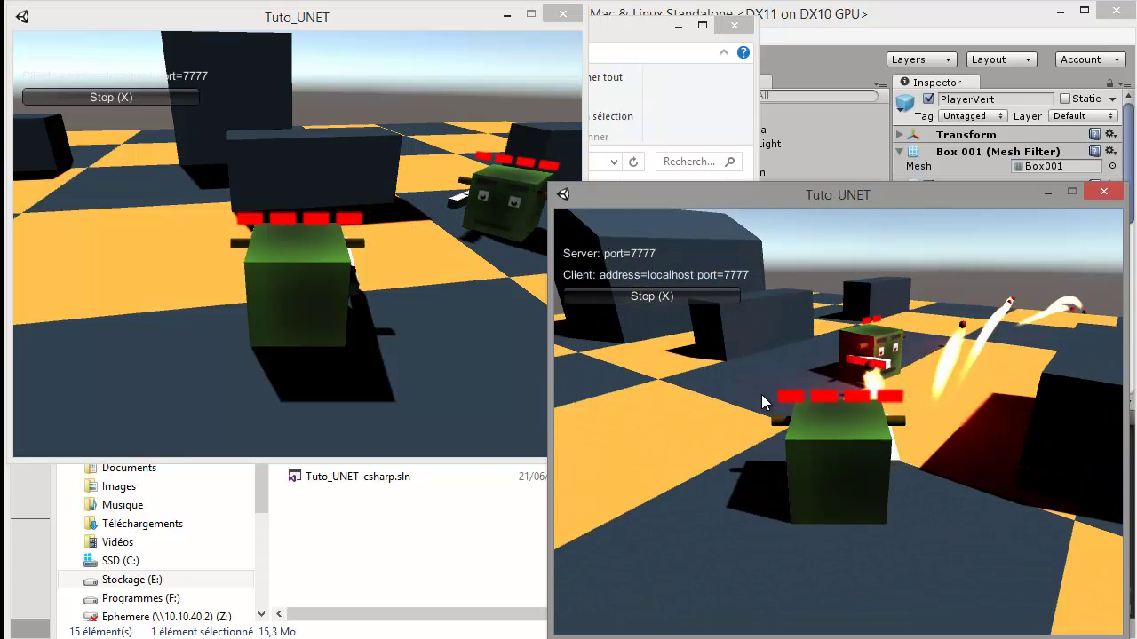
key(Right)
key(space)
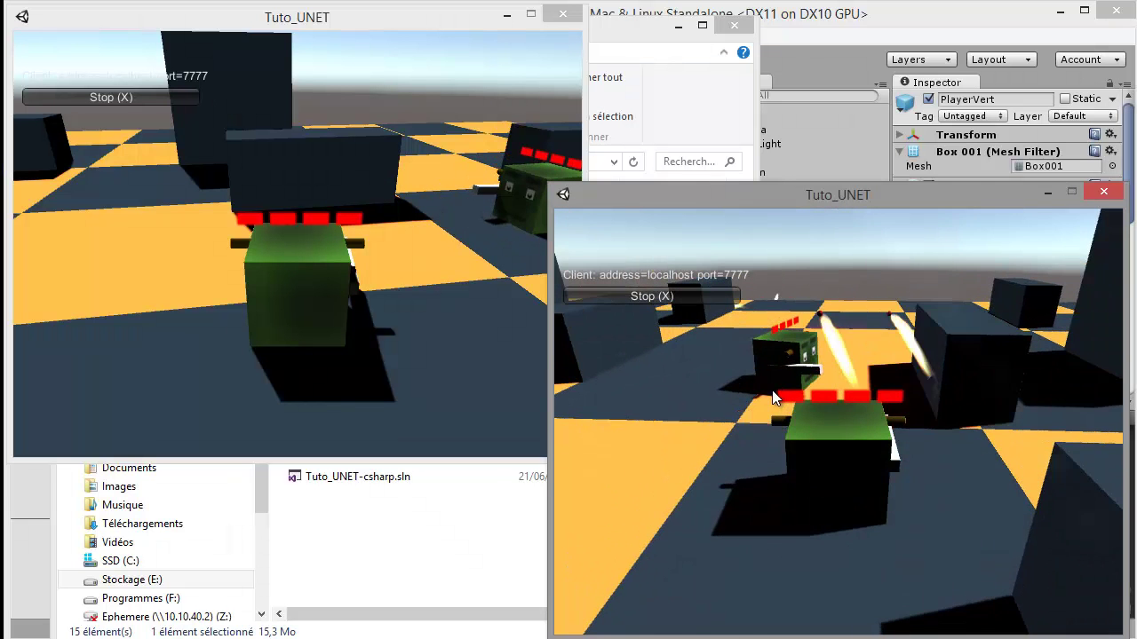
key(Right)
key(space)
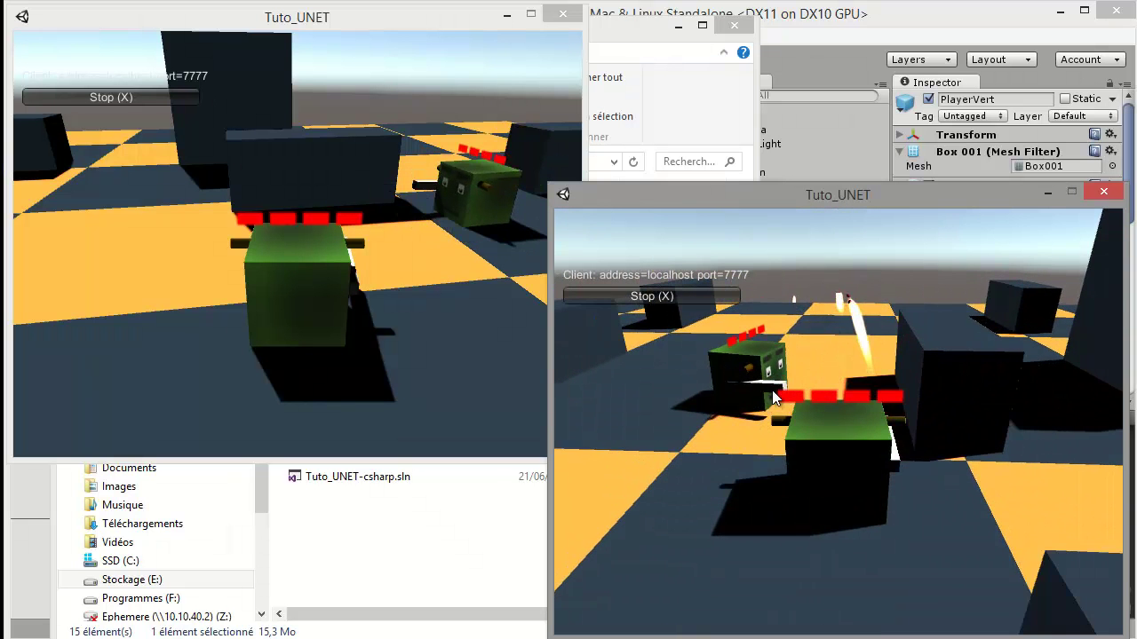
In the left window, steer the tank and fire shells at the enemy tank and the block.
click(253, 178)
key(Right)
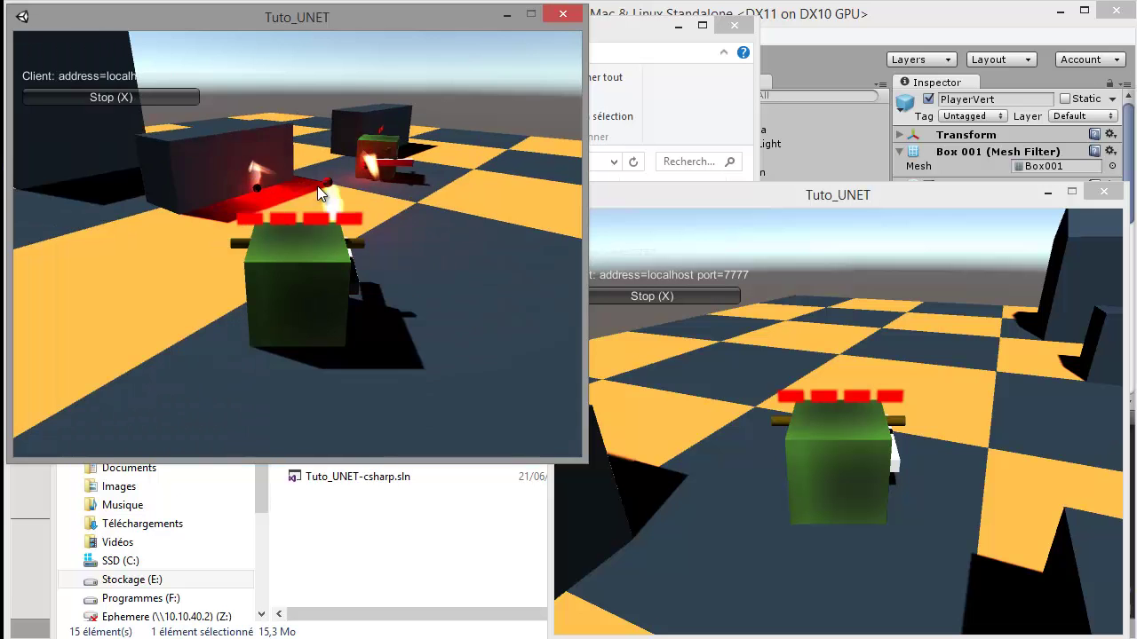
key(Right)
key(space)
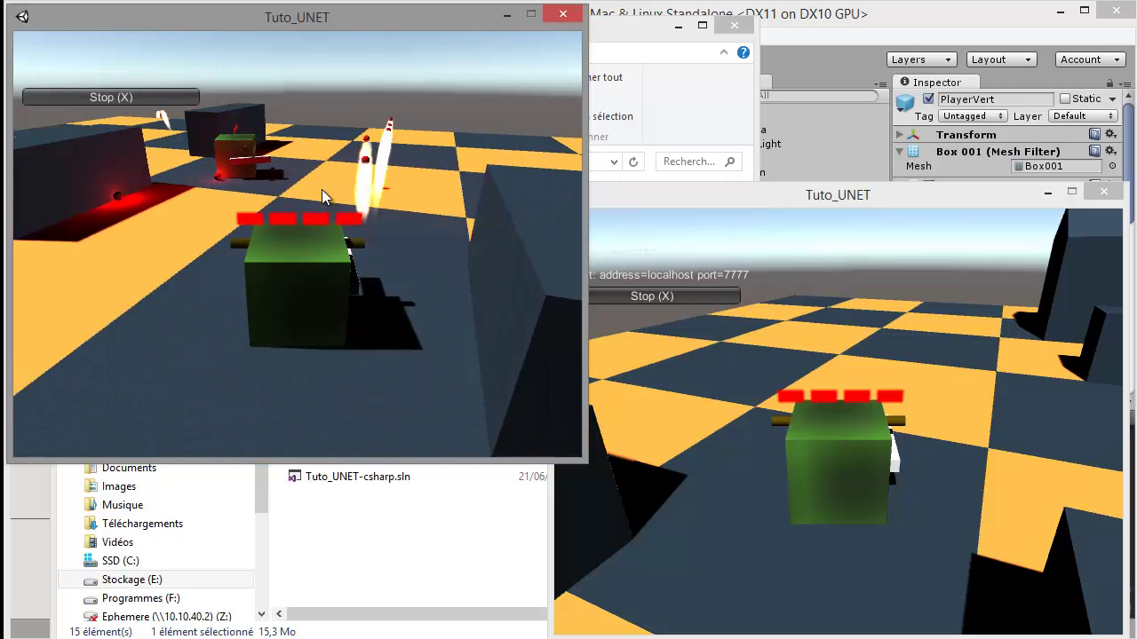
key(Right)
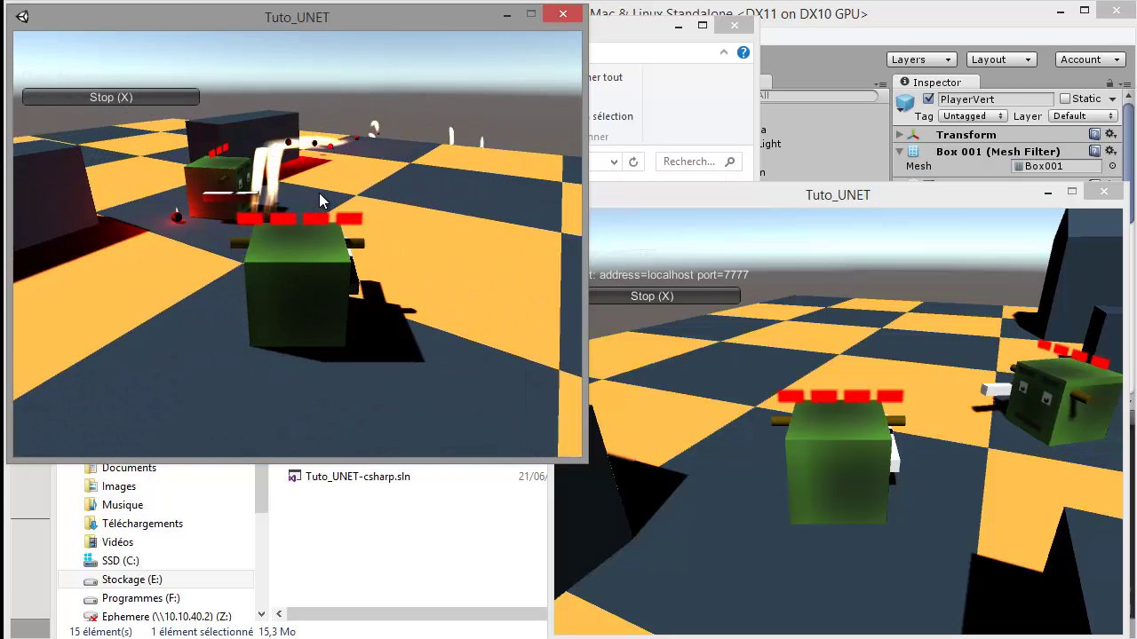
key(Left)
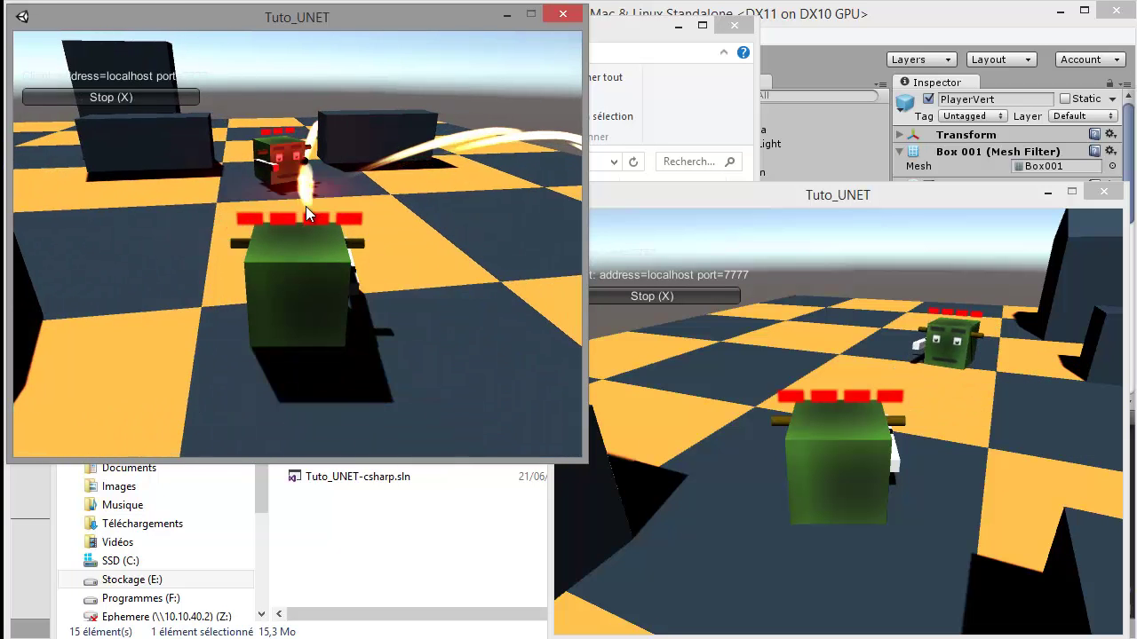
key(Right)
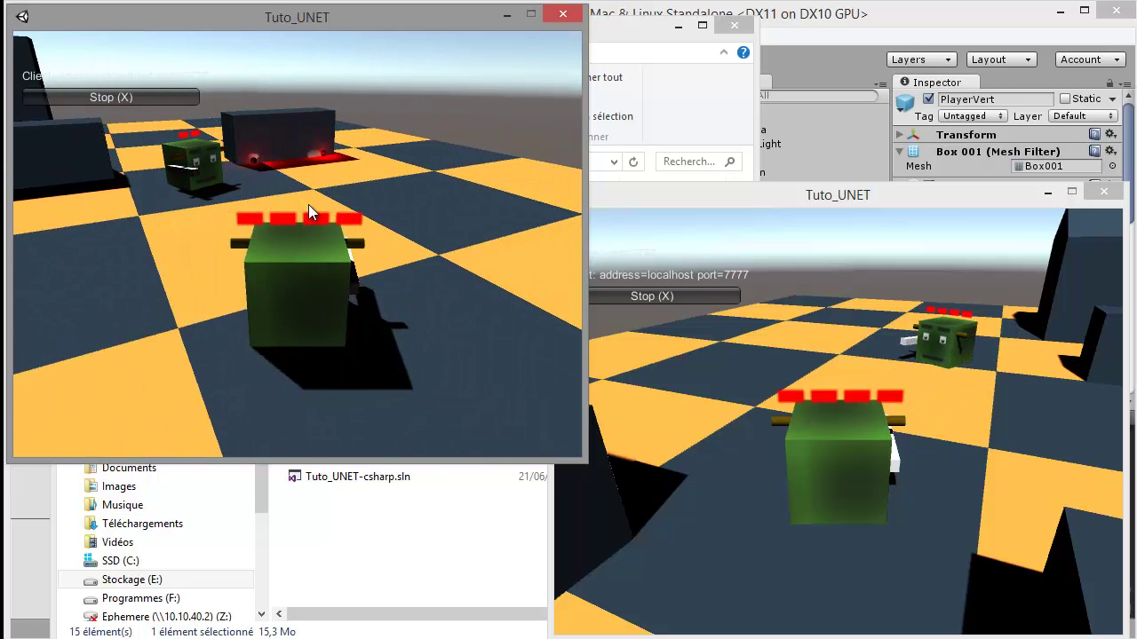
key(Left)
key(space)
key(Right)
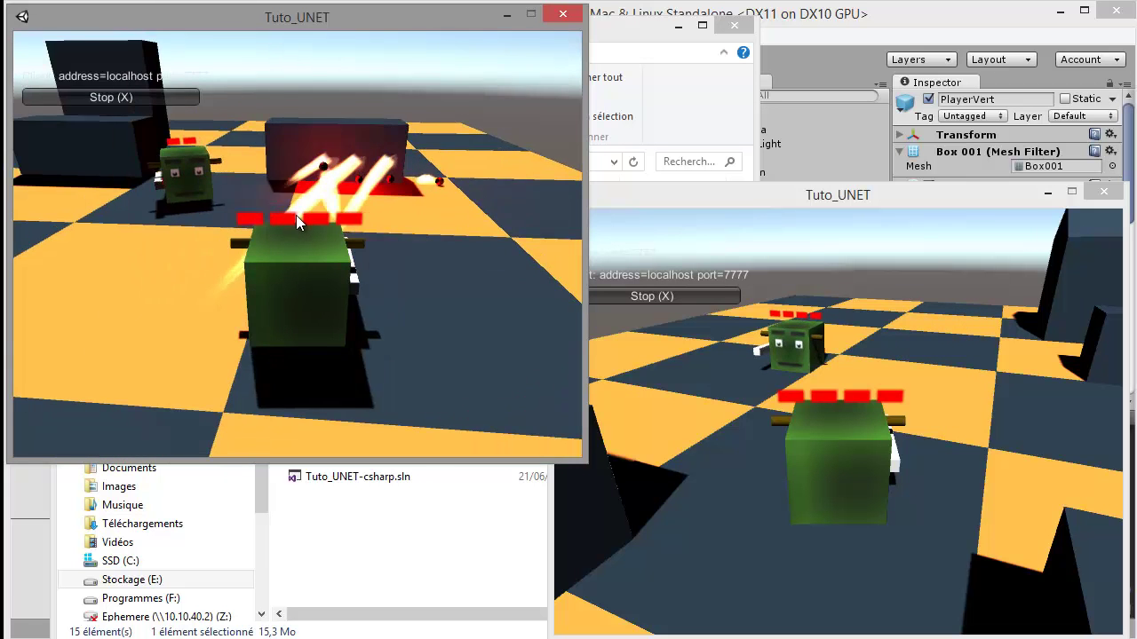
key(Left)
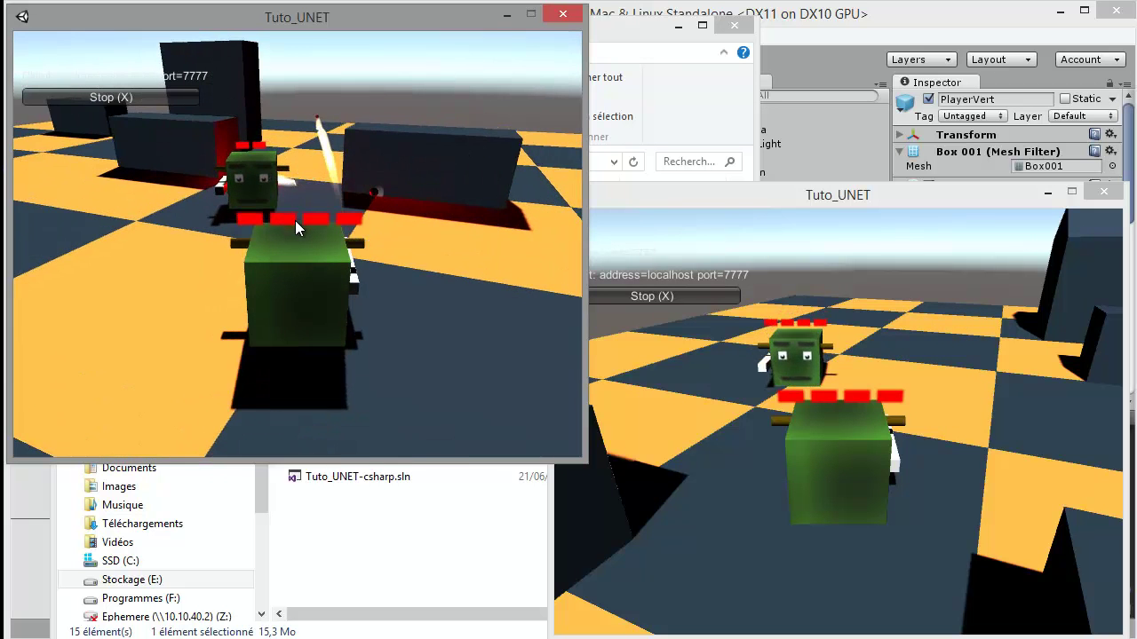
key(Left)
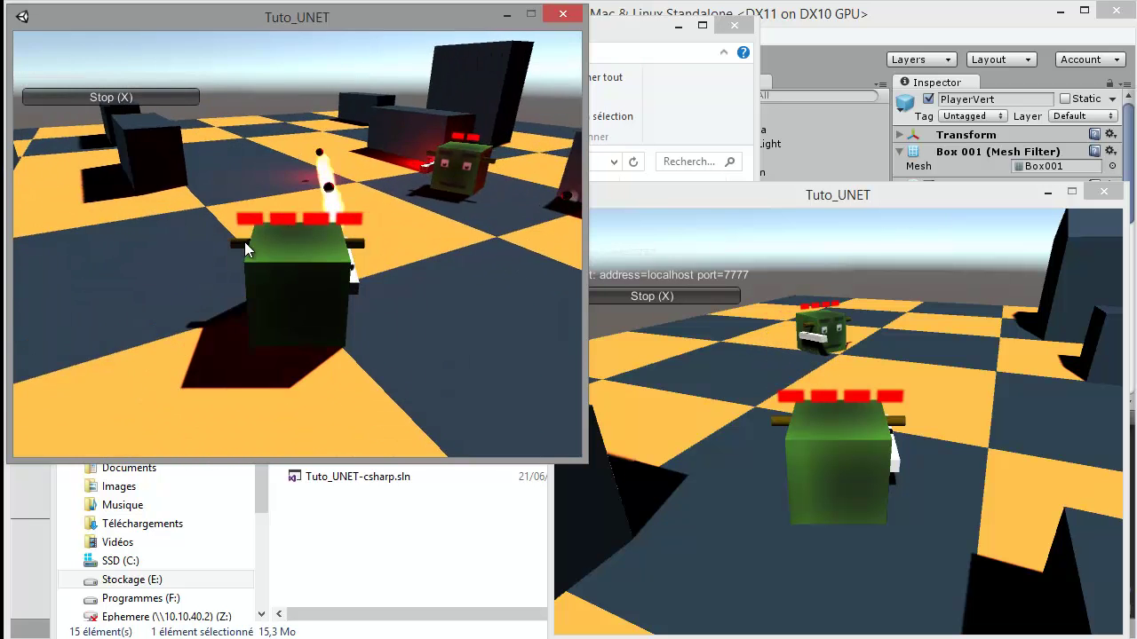
key(Right)
key(Left)
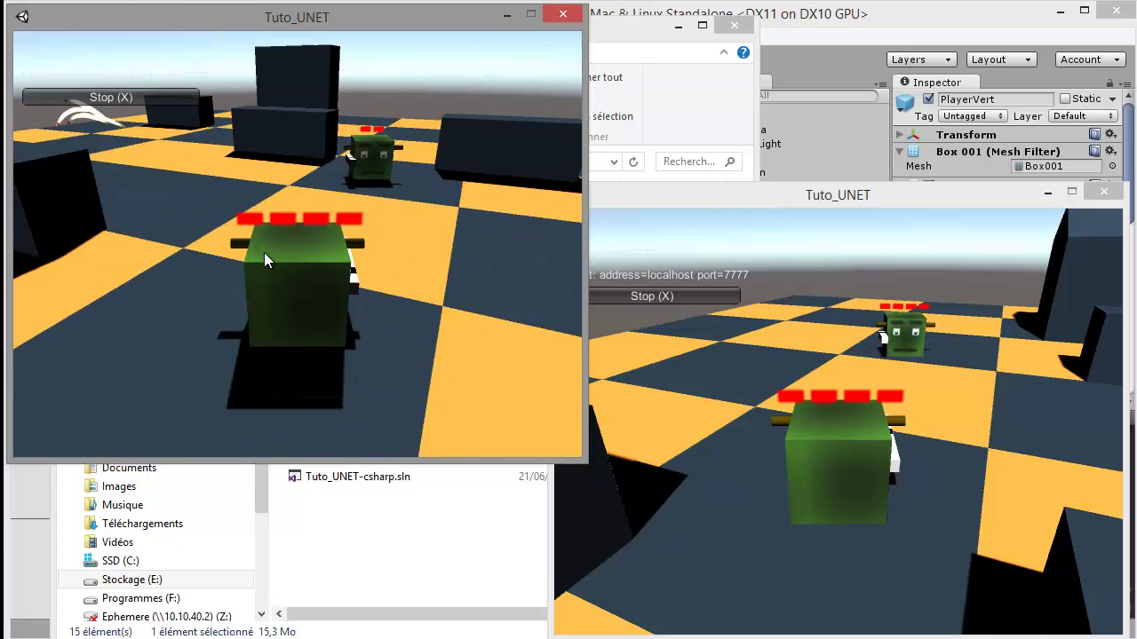
key(Left)
key(Right)
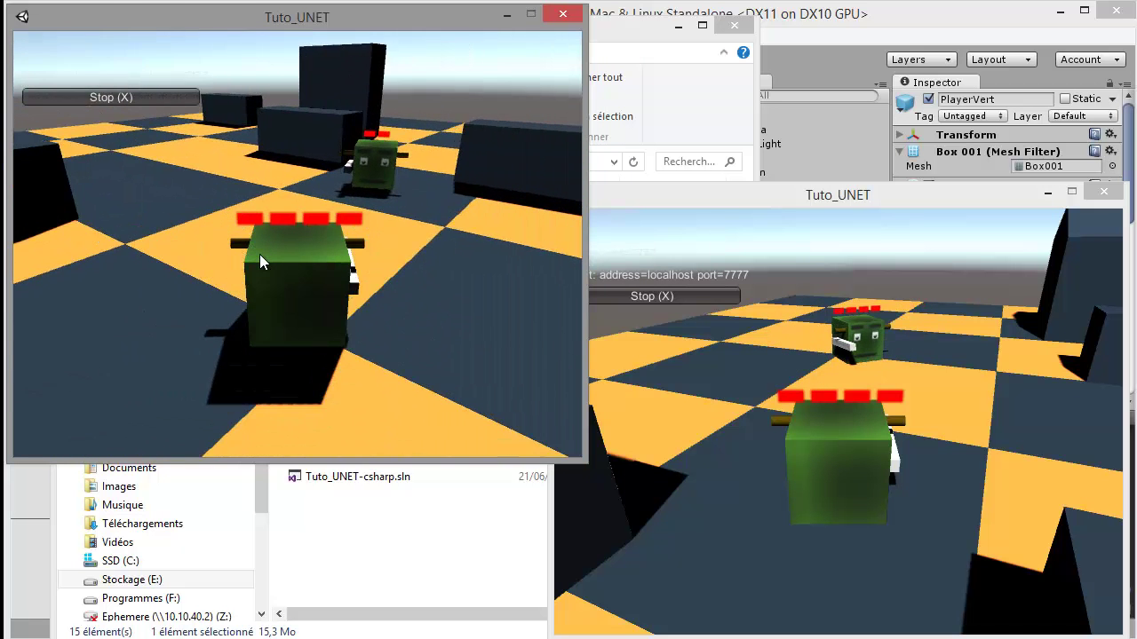
Swing the tank's aim to track the enemy, drive forward and fire more shells.
key(Right)
key(Left)
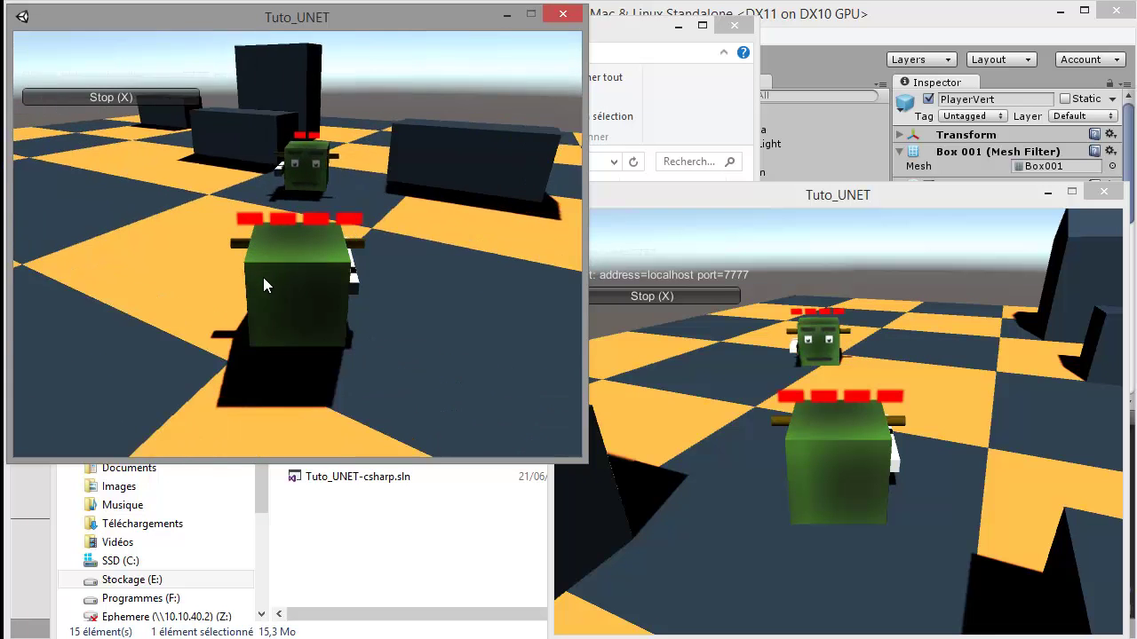
key(Left)
key(Right)
key(Left)
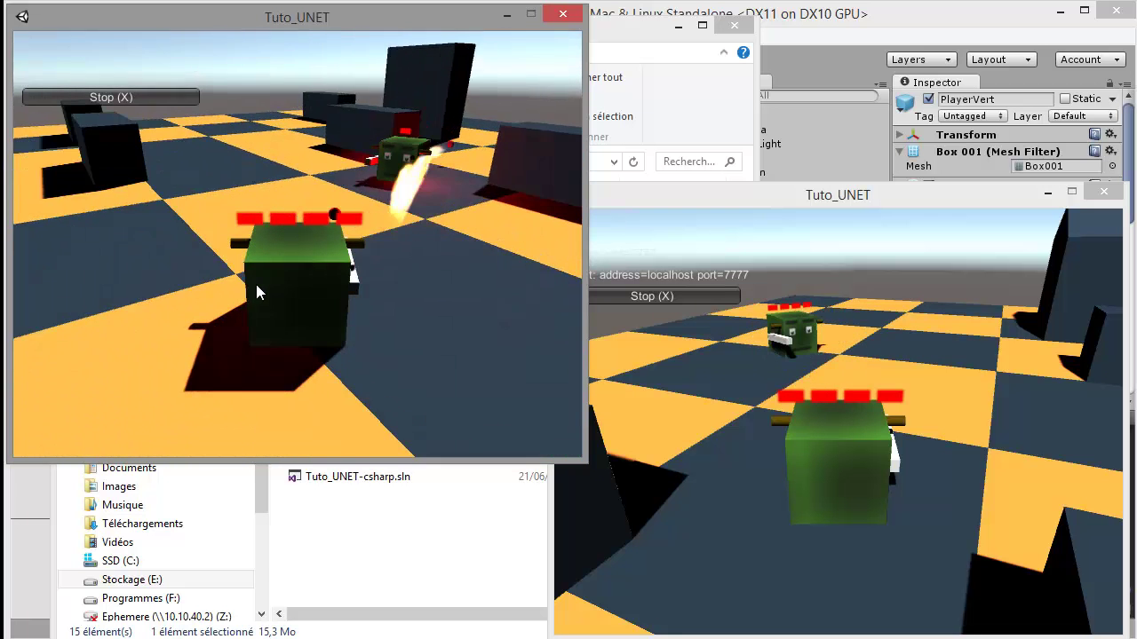
key(Right)
key(Left)
key(Right)
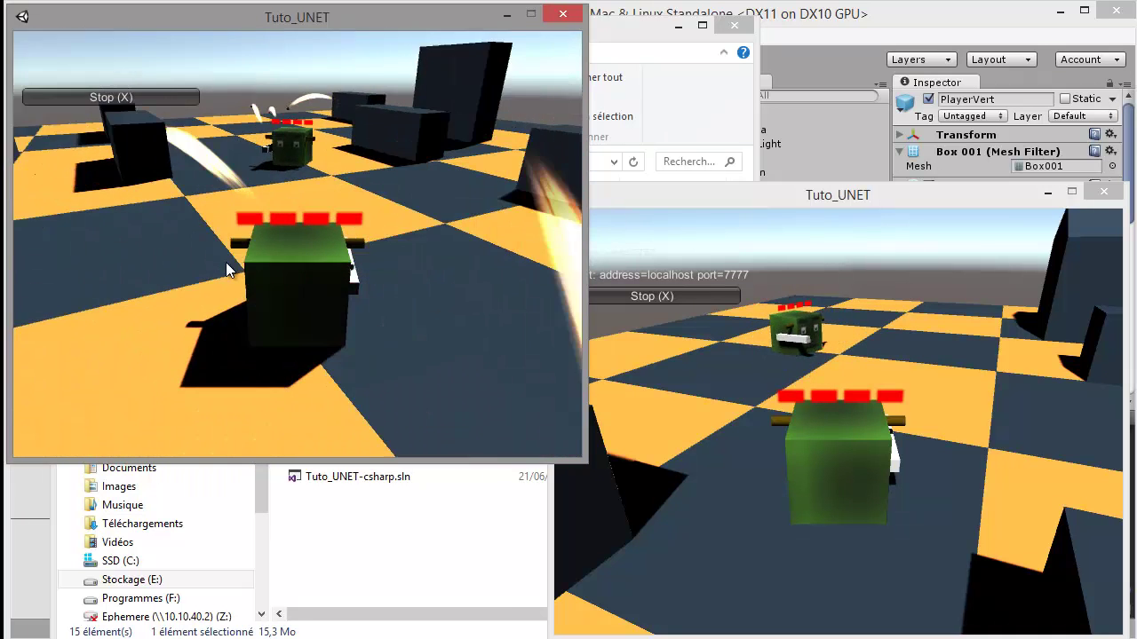
key(Right)
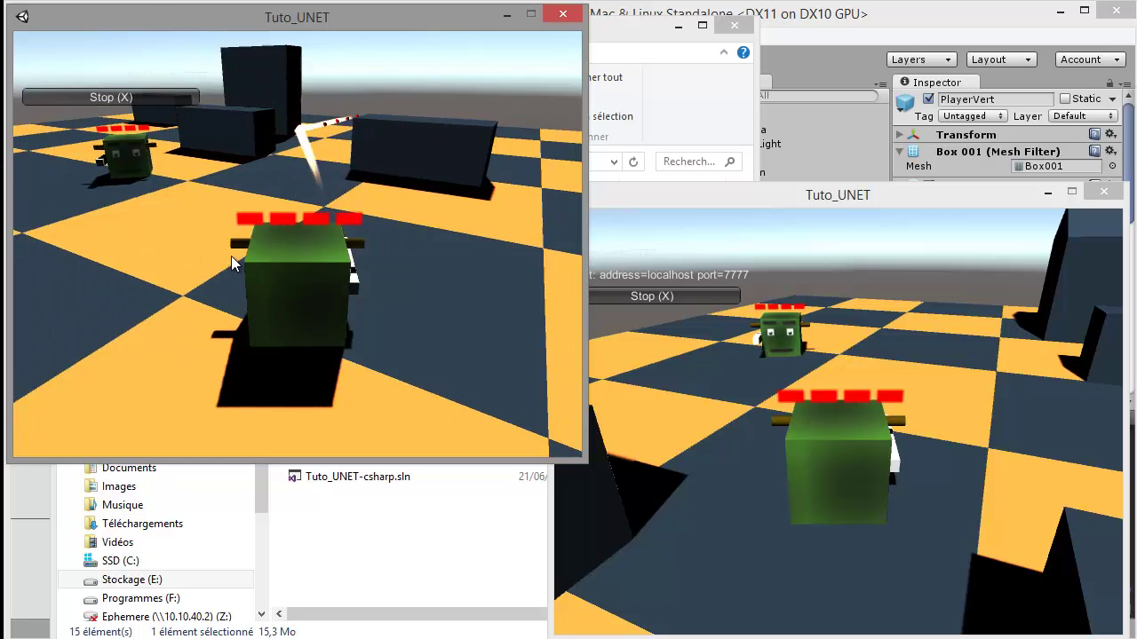
key(Left)
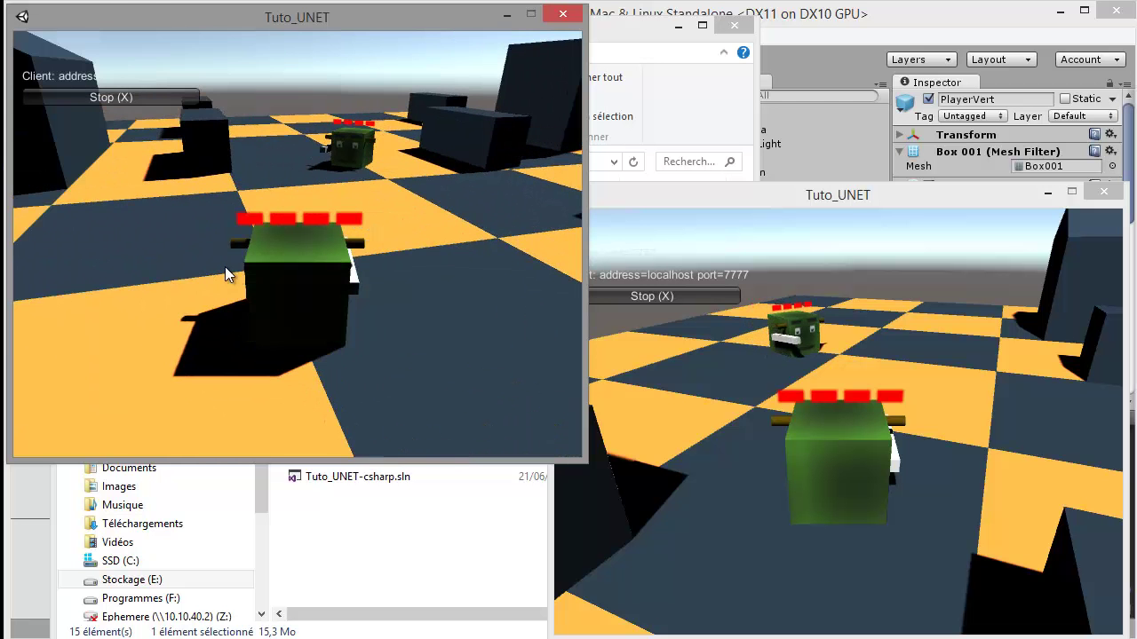
key(space)
key(Left)
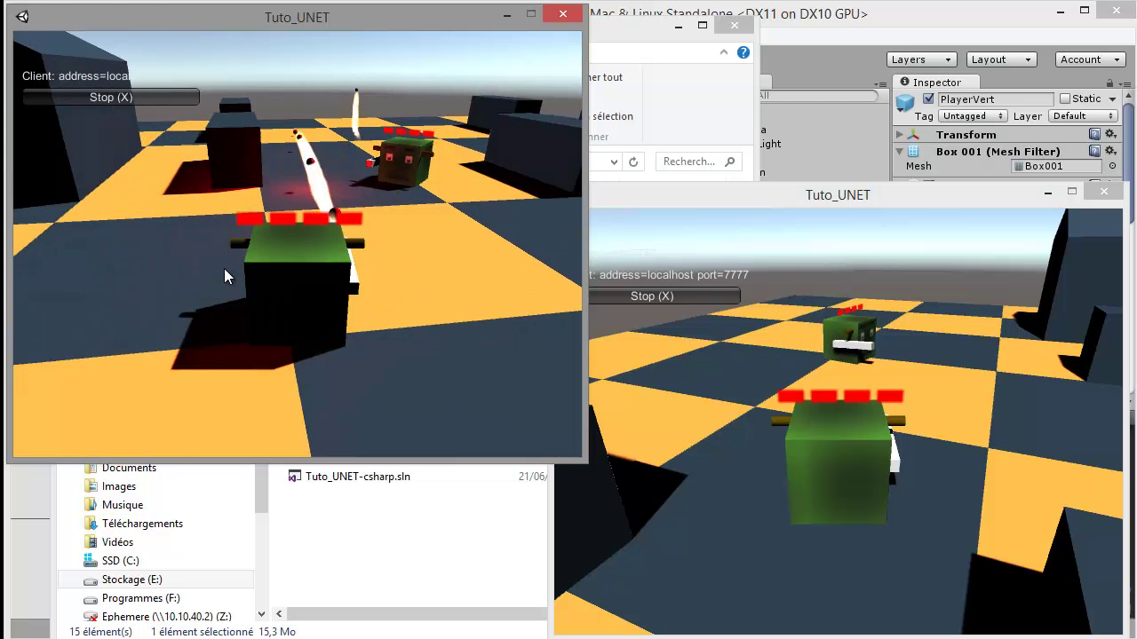
key(Up)
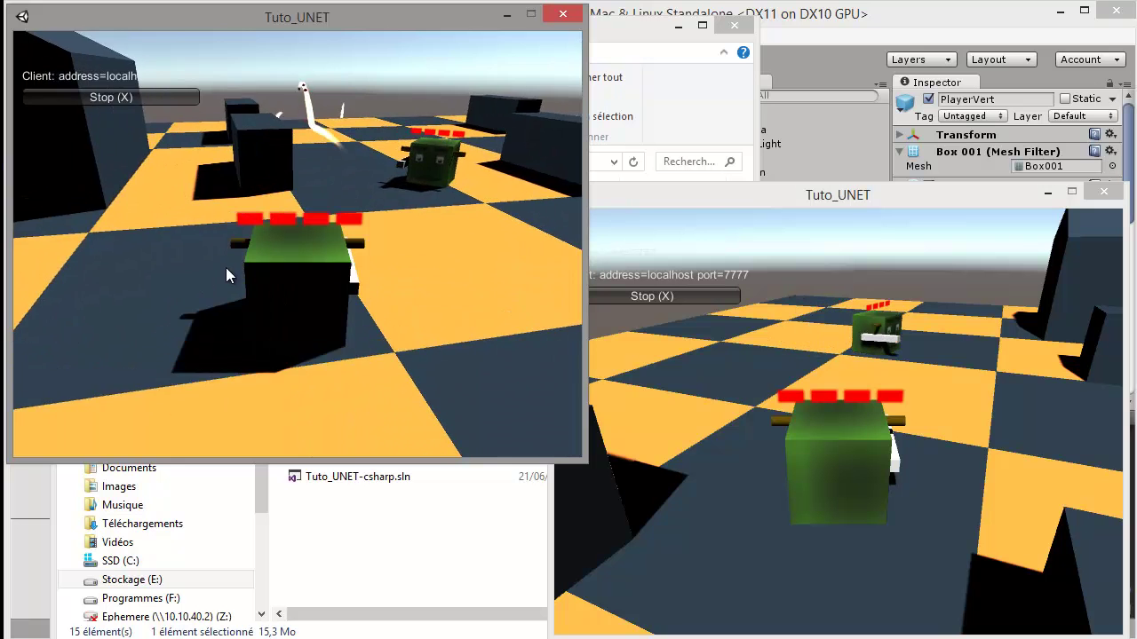
key(Right)
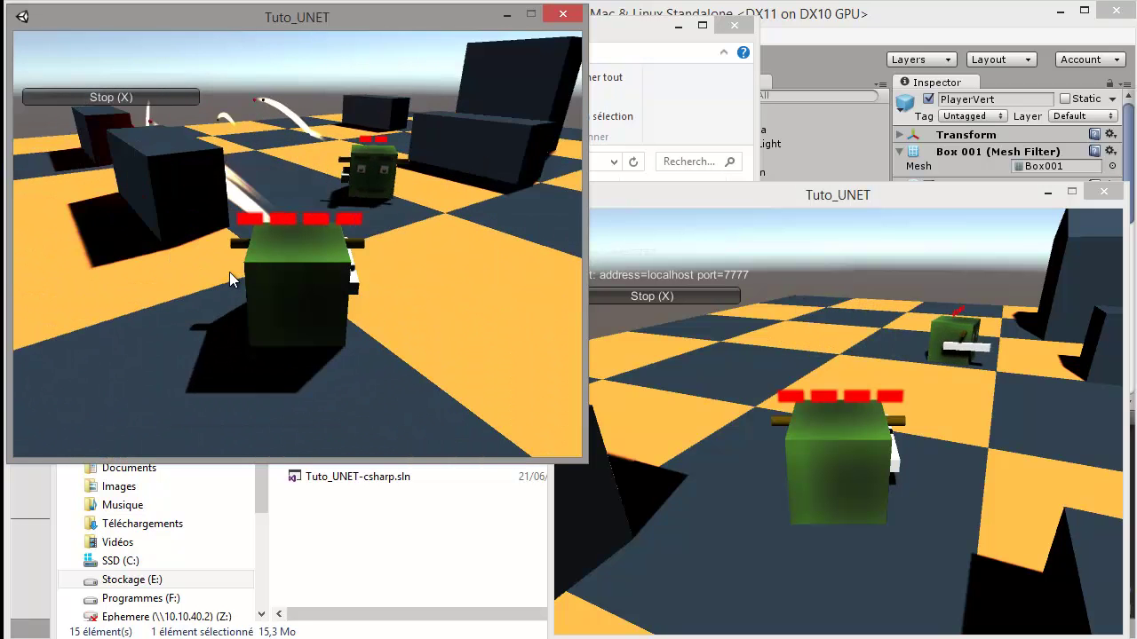
key(Right)
key(space)
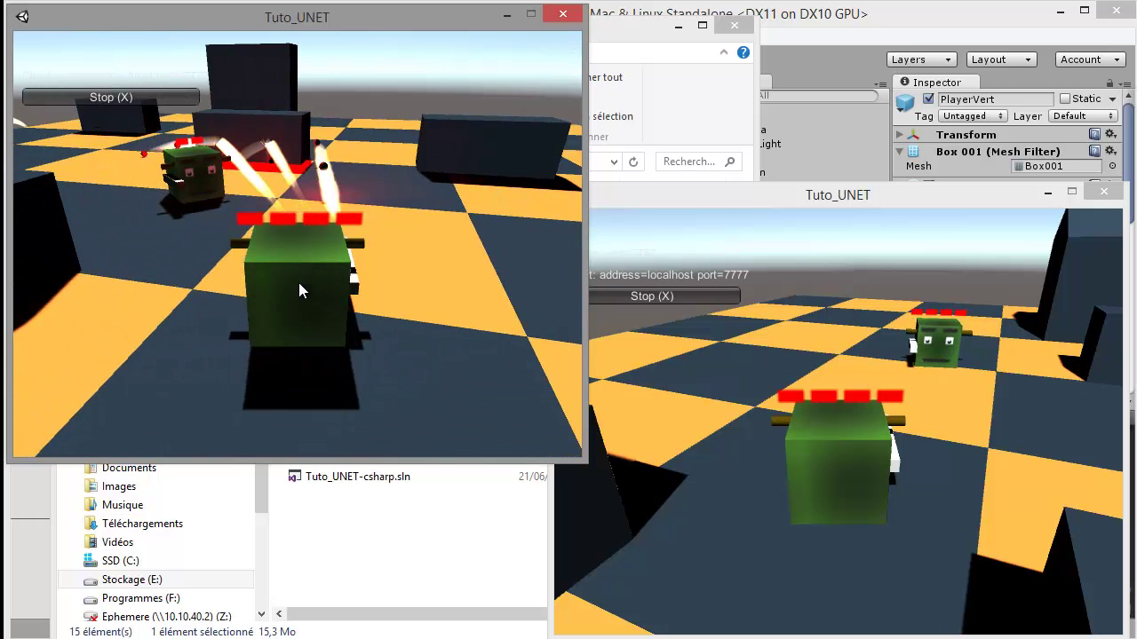
key(Left)
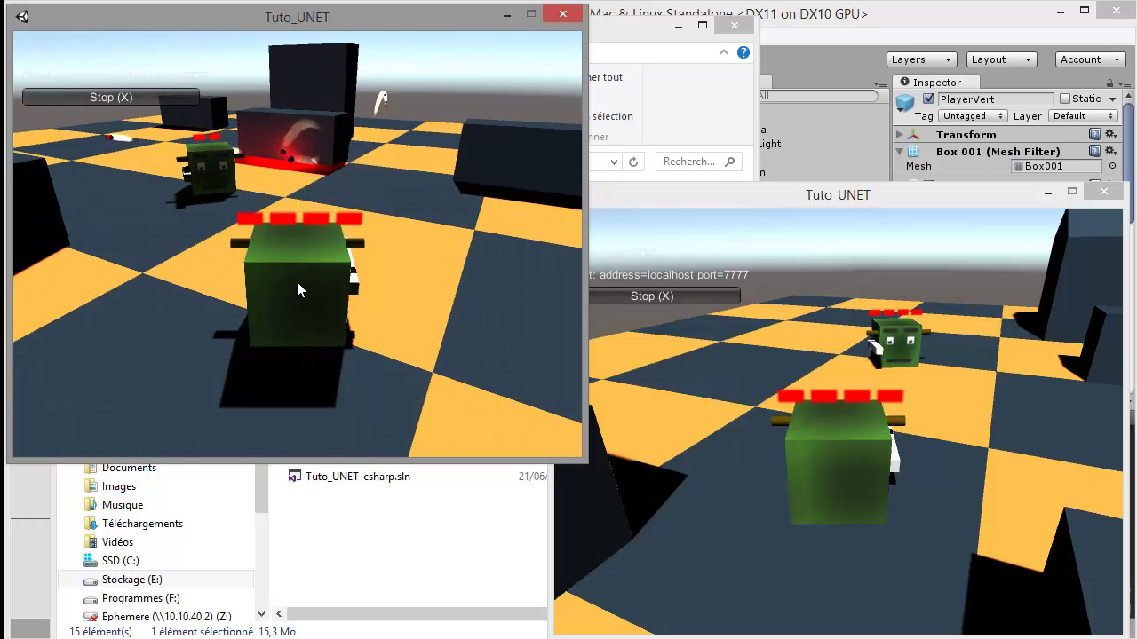
Close both game windows and return to the Unity editor.
click(560, 13)
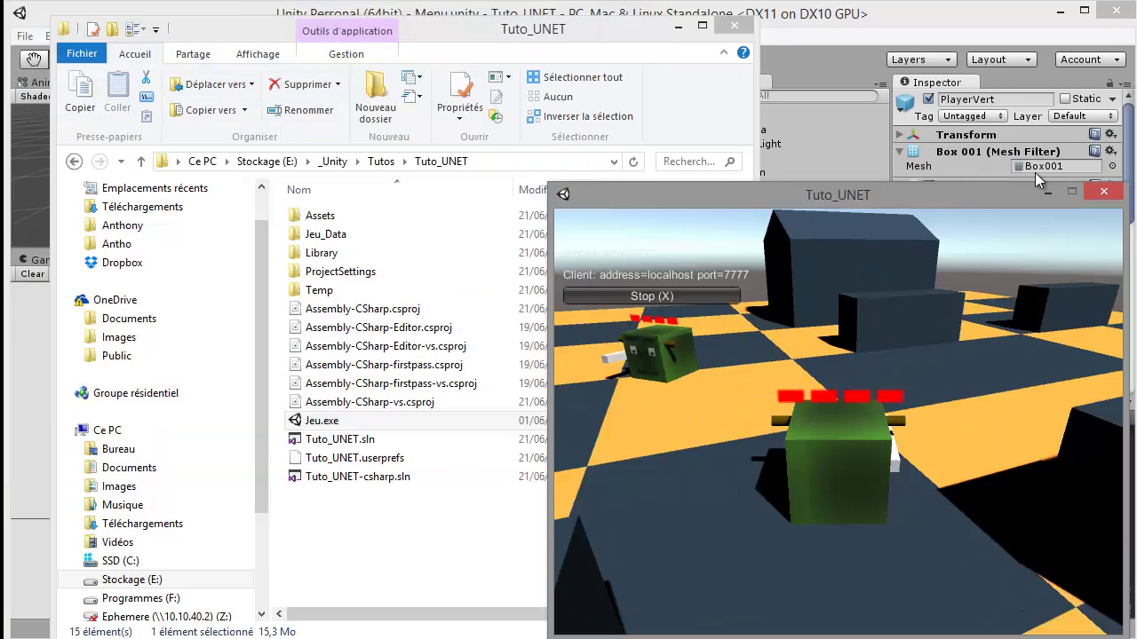
click(1102, 191)
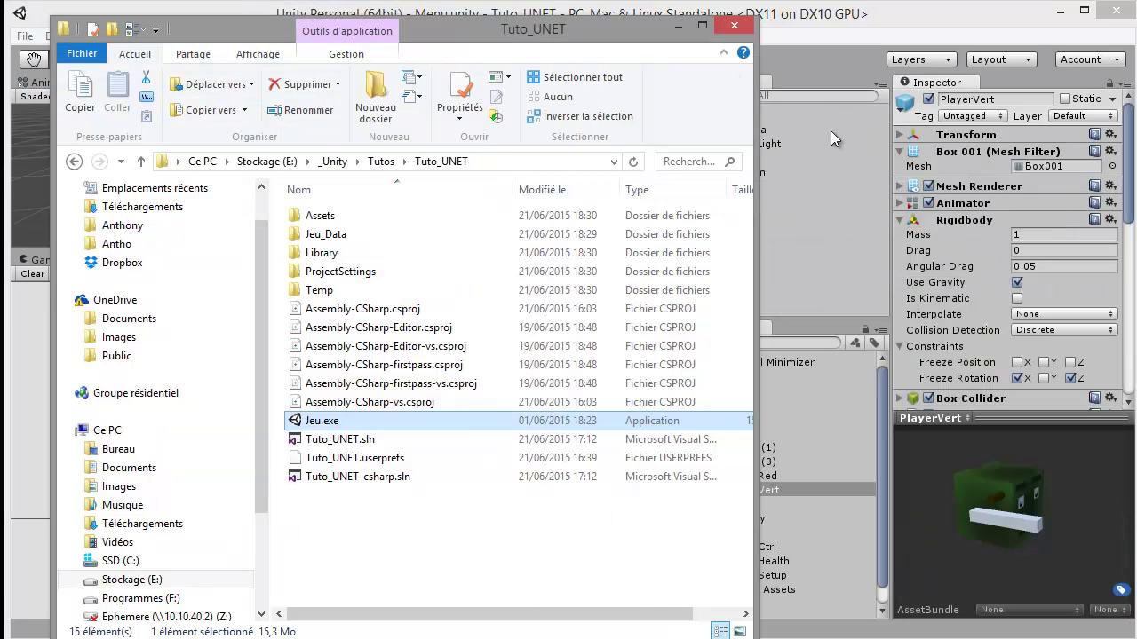
click(780, 19)
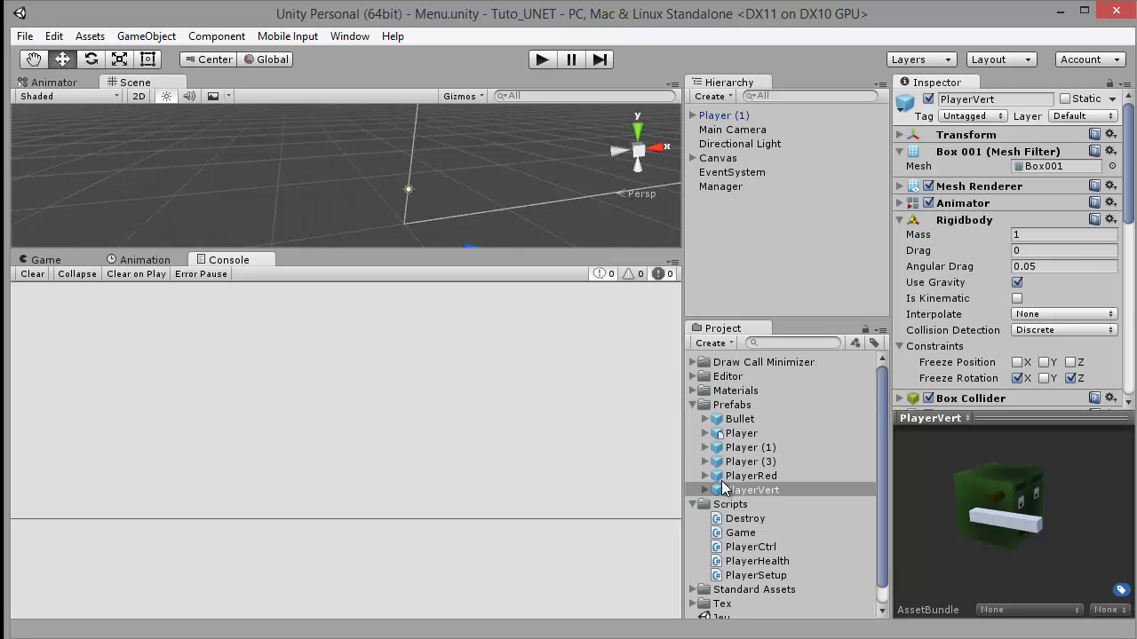
On the Manager's Spawn Info, add a slot and register the Bullet prefab as spawnable.
scroll(761, 515, down, 1)
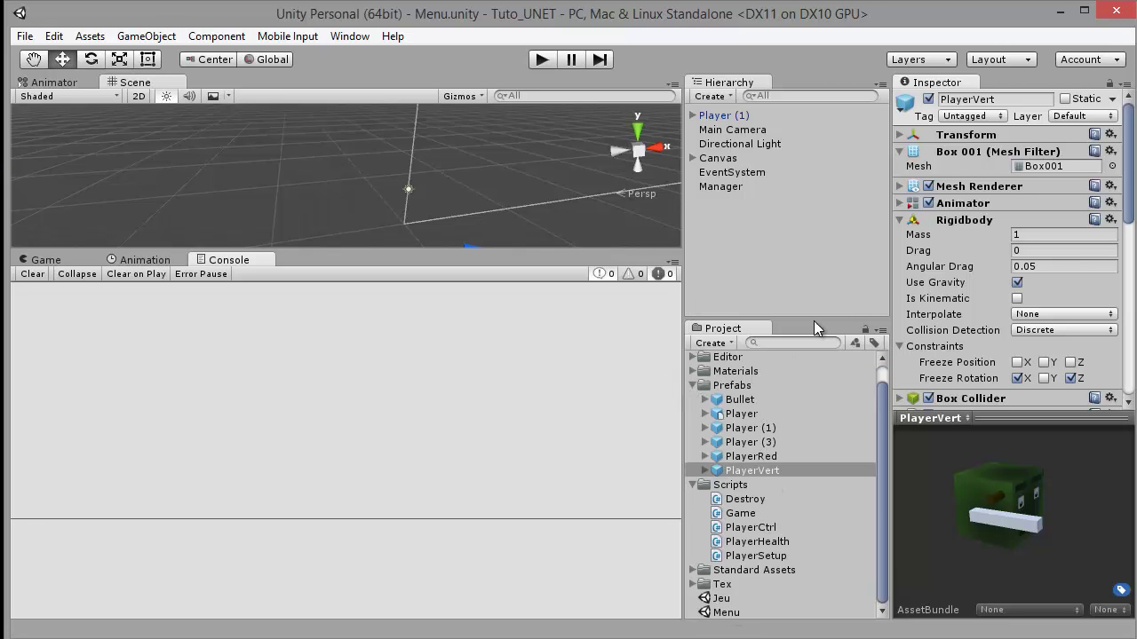
click(719, 187)
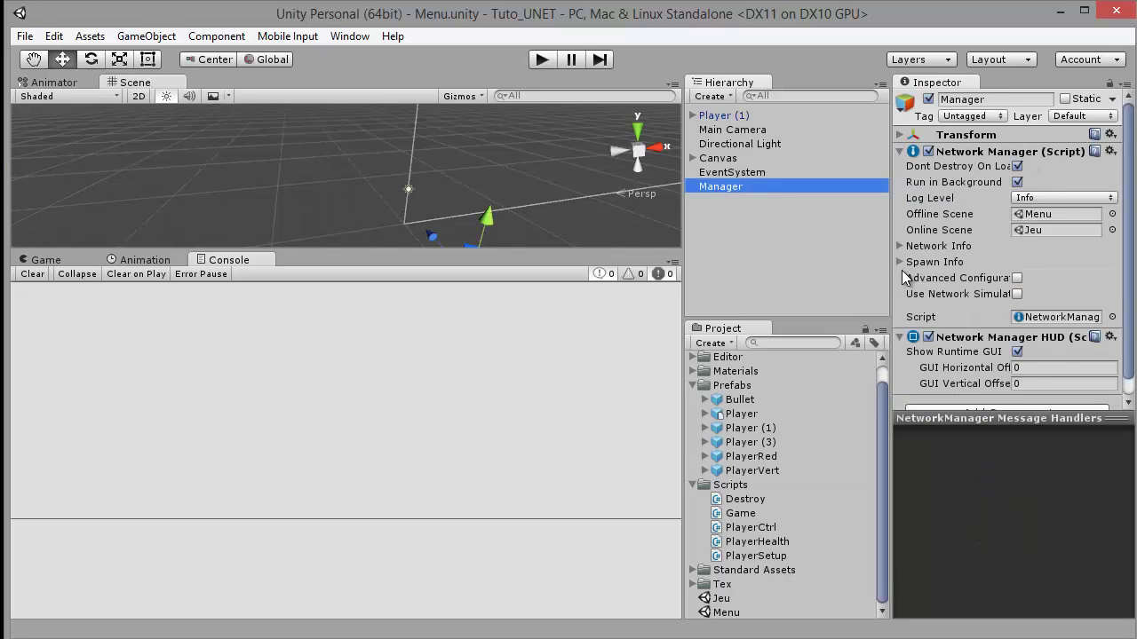
click(898, 263)
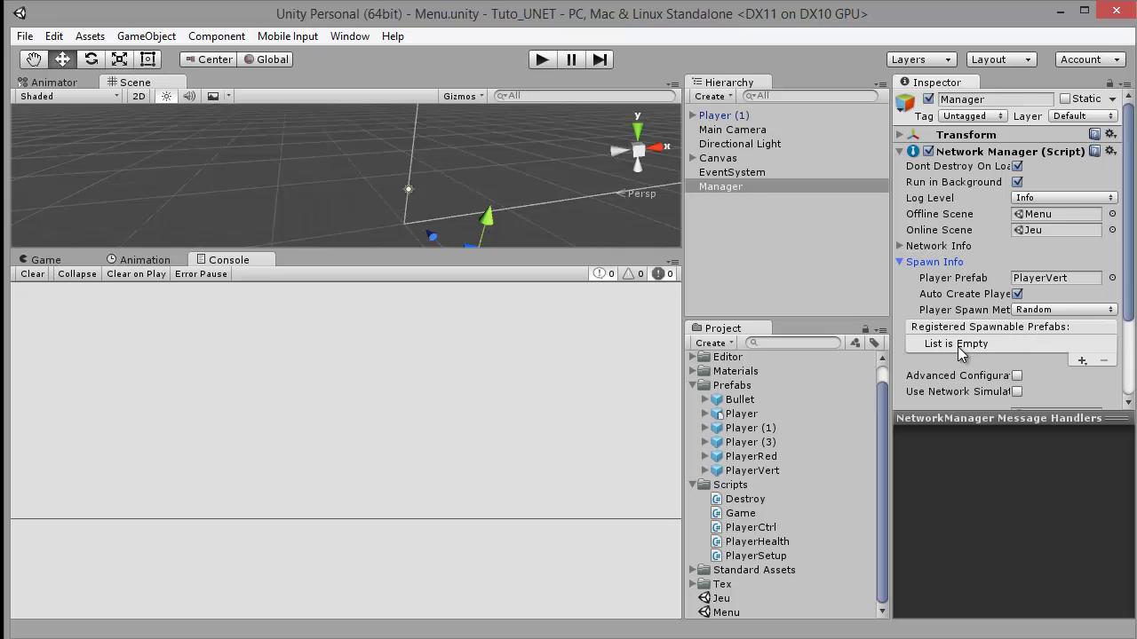
click(1081, 361)
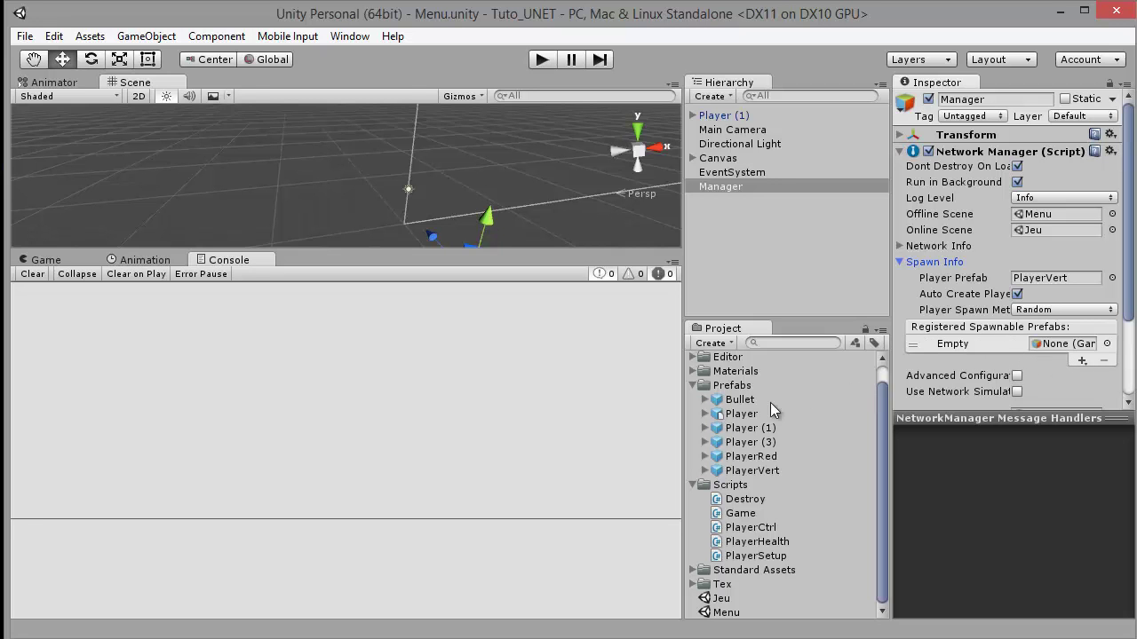
drag(727, 405, 1026, 354)
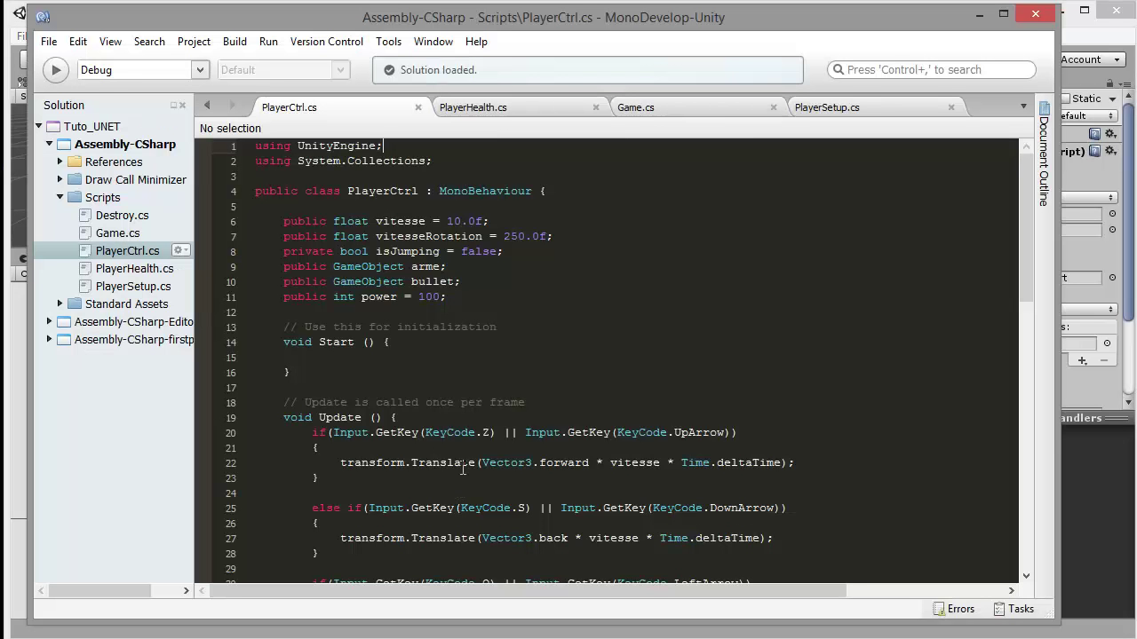
Add a 'using UnityEngine.Networking;' line below using UnityEngine.
key(Return)
text(use)
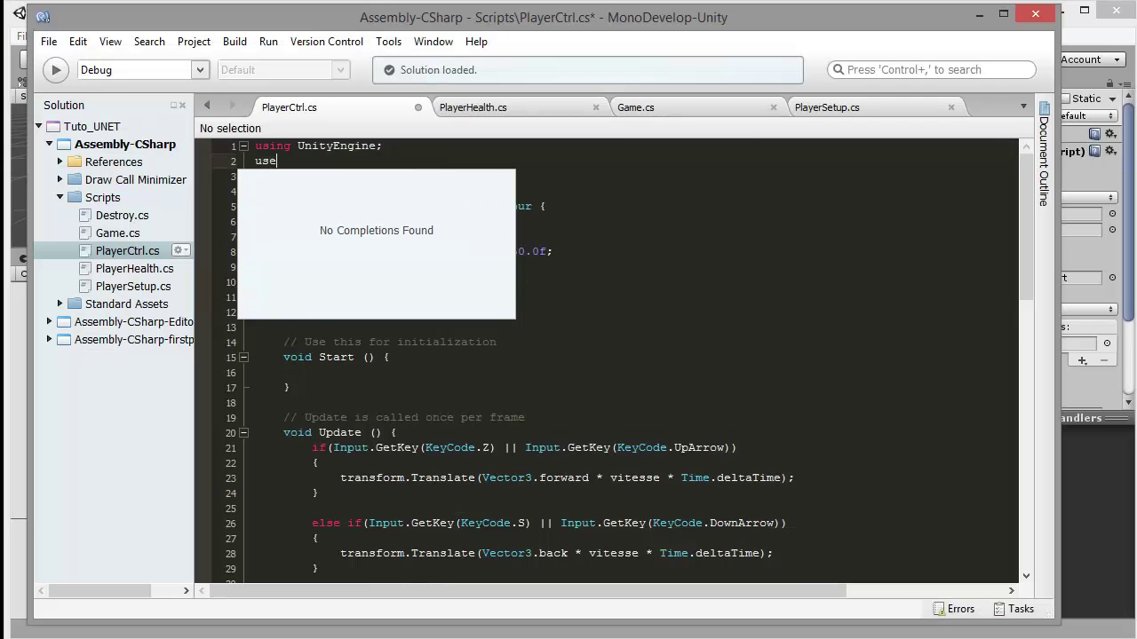
key(BackSpace)
text(ing uni)
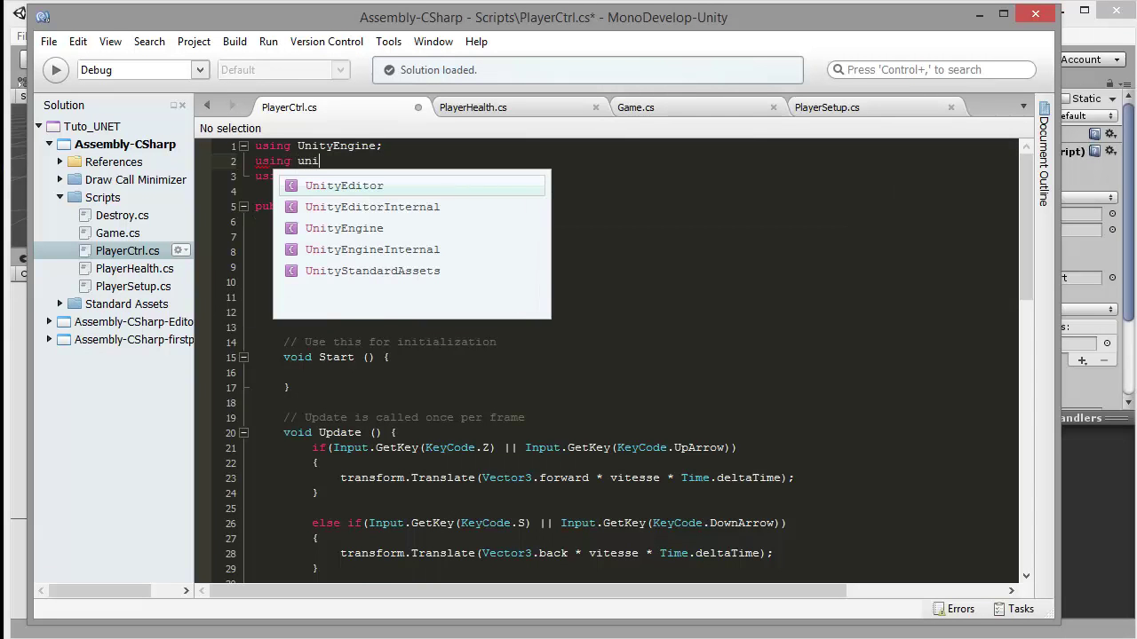
key(Down)
key(Down)
text(.)
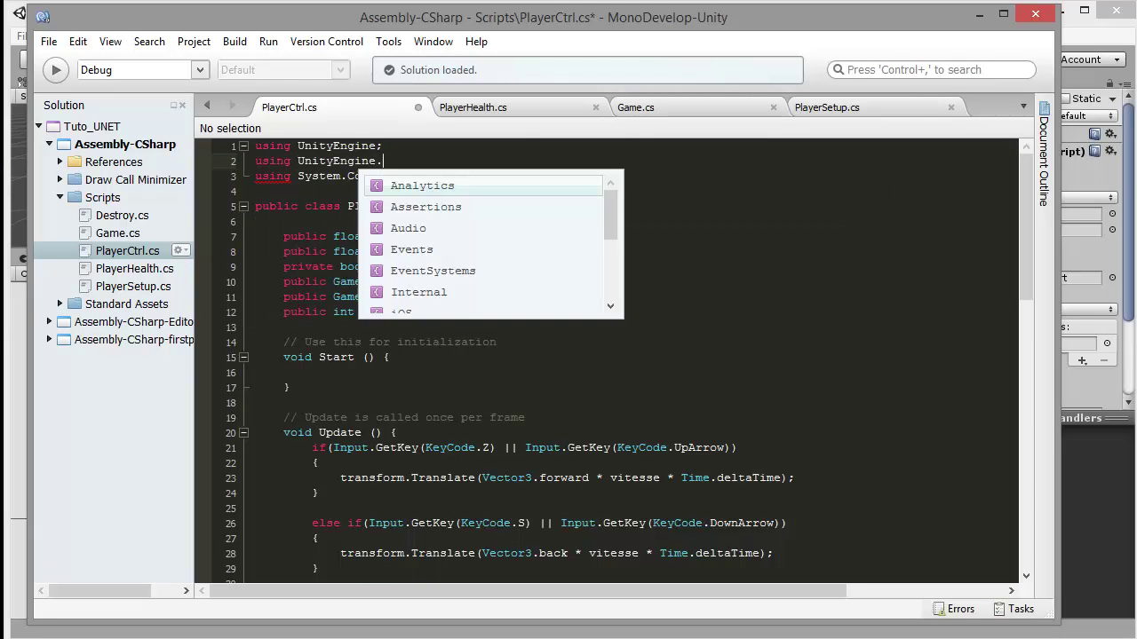
text(N)
key(Return)
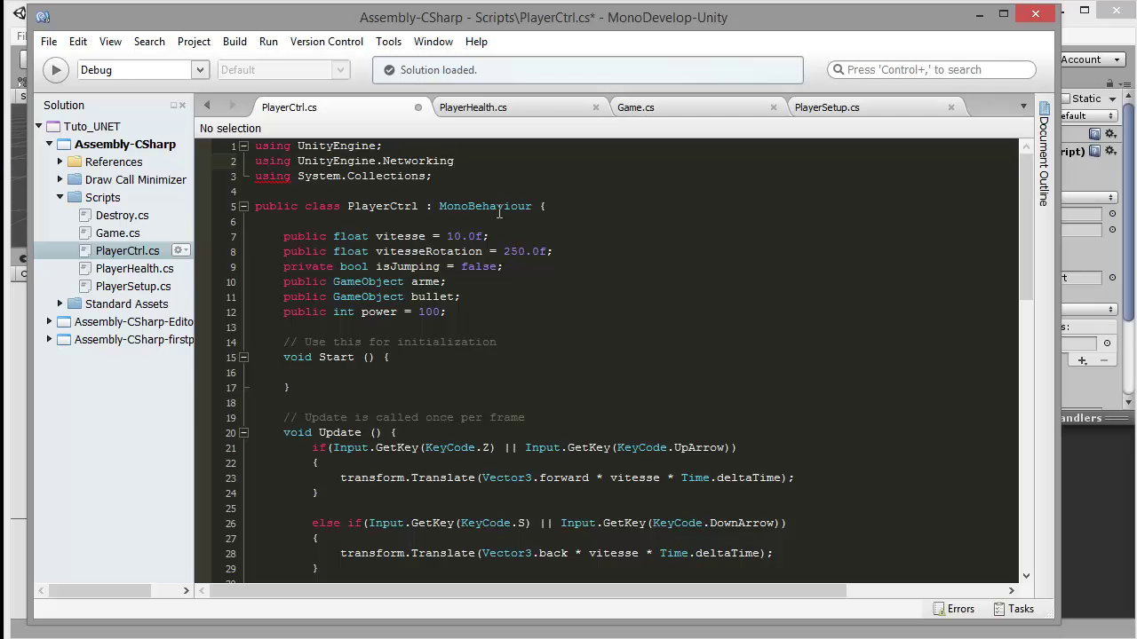
text(;)
Replace MonoBehaviour with NetworkBehaviour, save, and select the empty Start method and its comments.
double_click(477, 212)
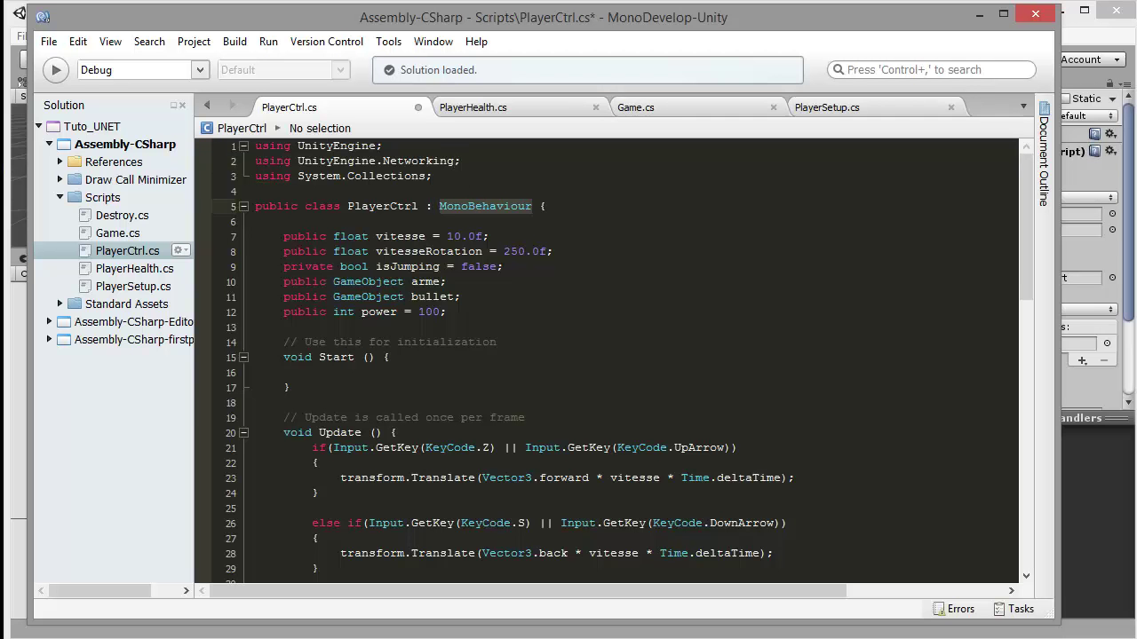
text(net)
click(540, 289)
key(Return)
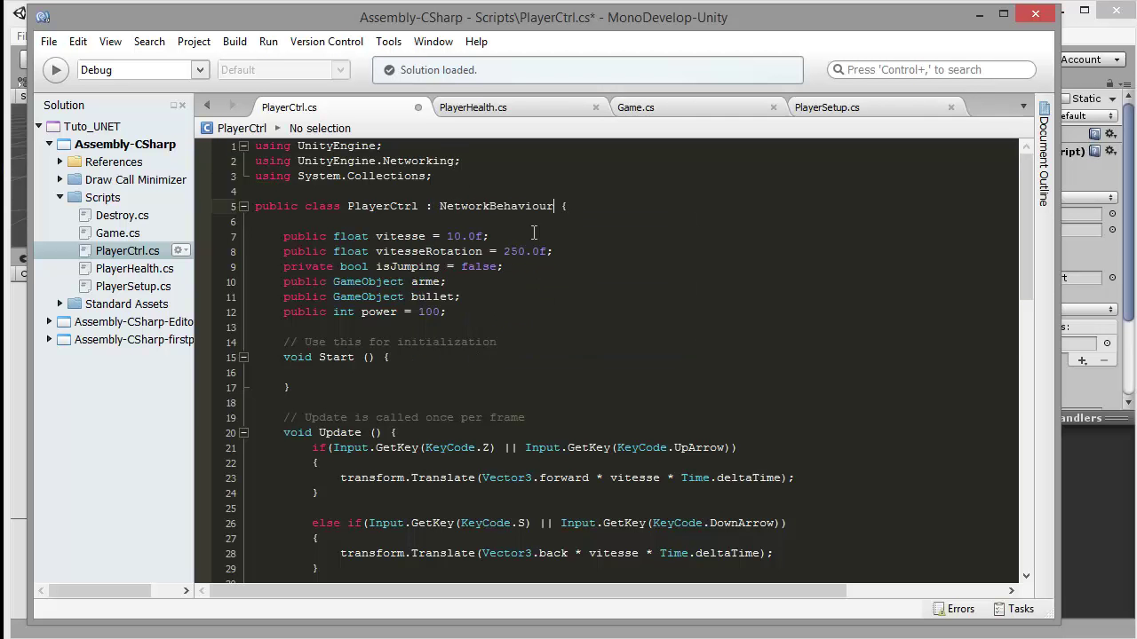
key(ctrl+s)
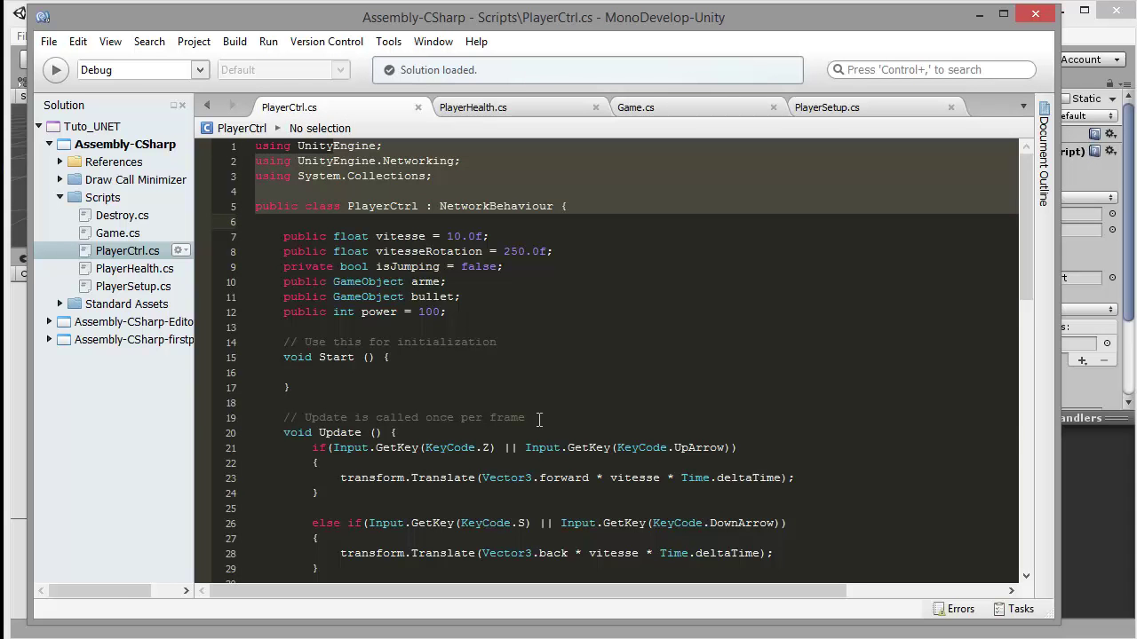
drag(538, 419, 221, 349)
key(Delete)
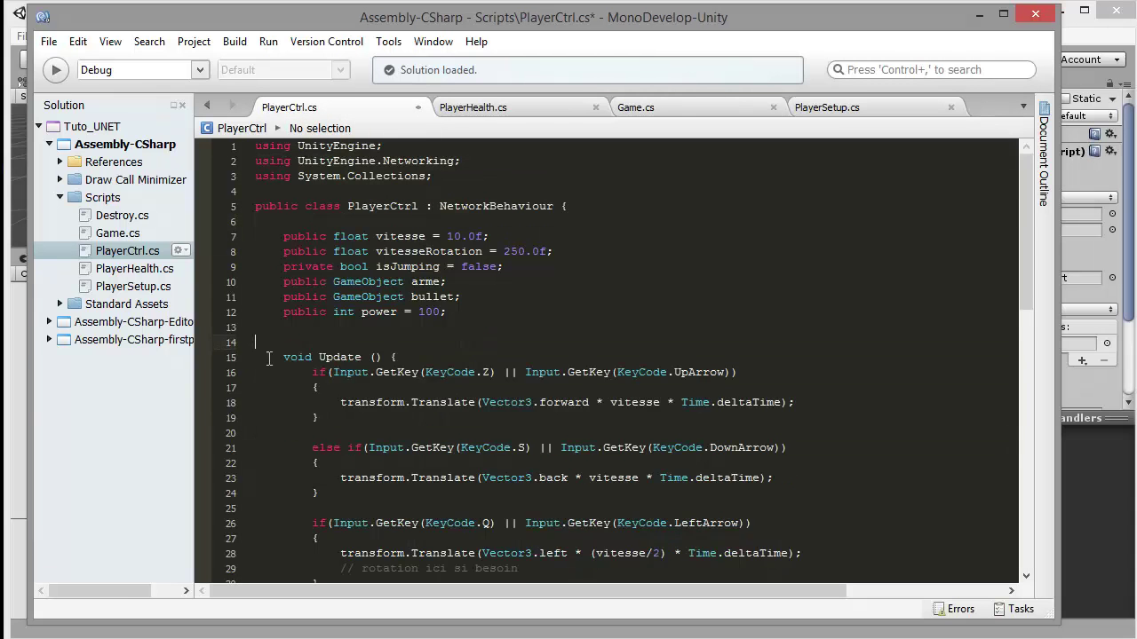
scroll(338, 375, down, 5)
scroll(373, 381, down, 4)
scroll(399, 384, down, 1)
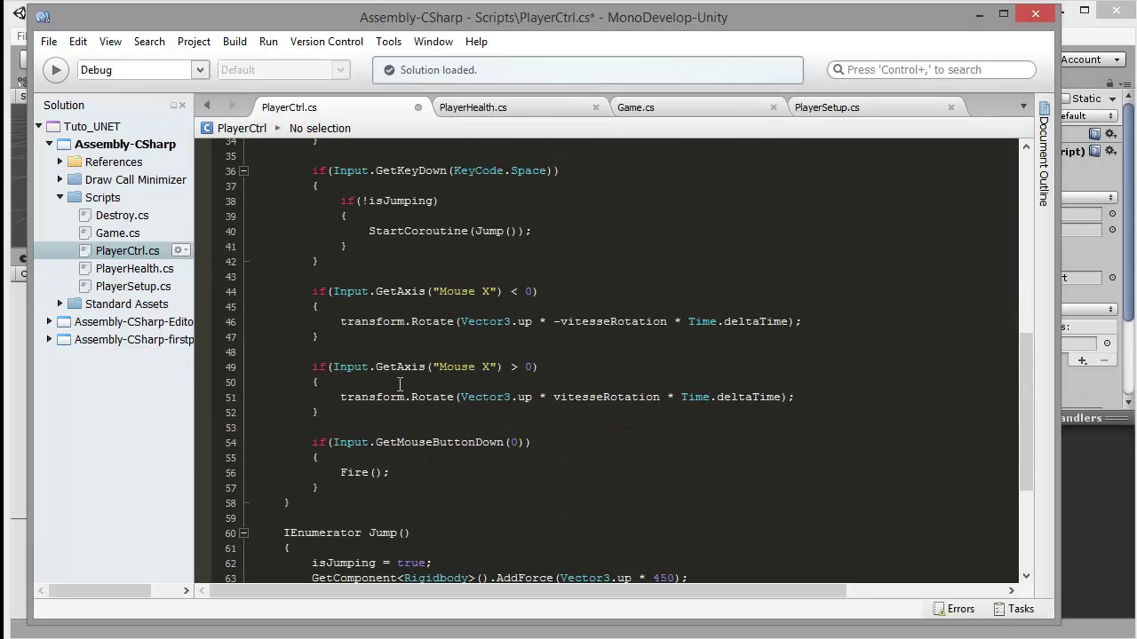
scroll(400, 383, down, 4)
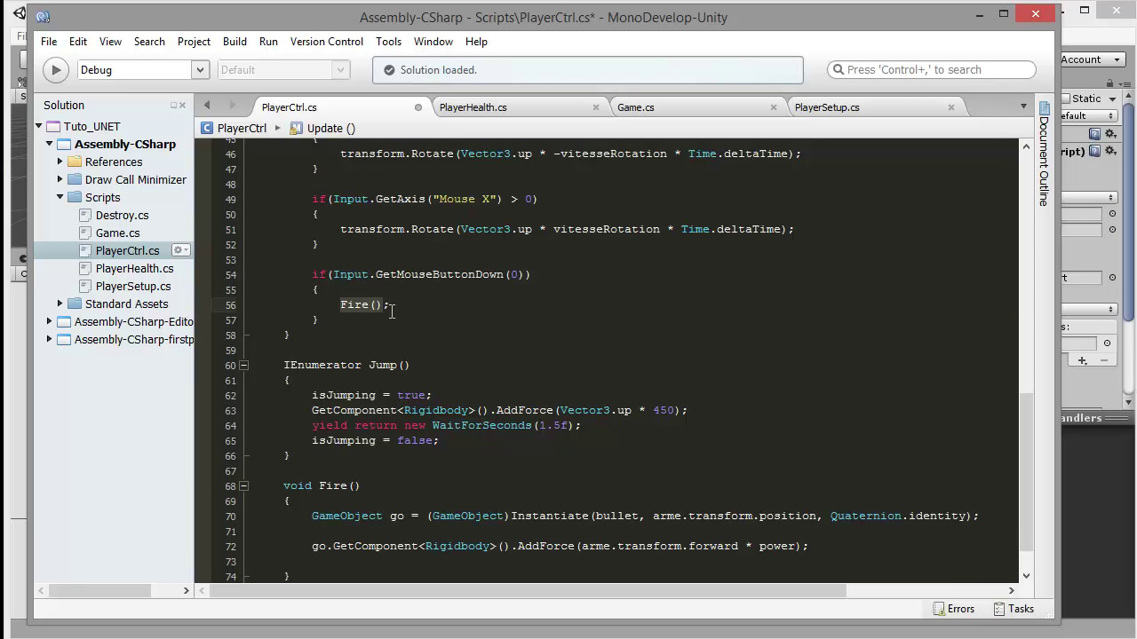
scroll(383, 320, down, 1)
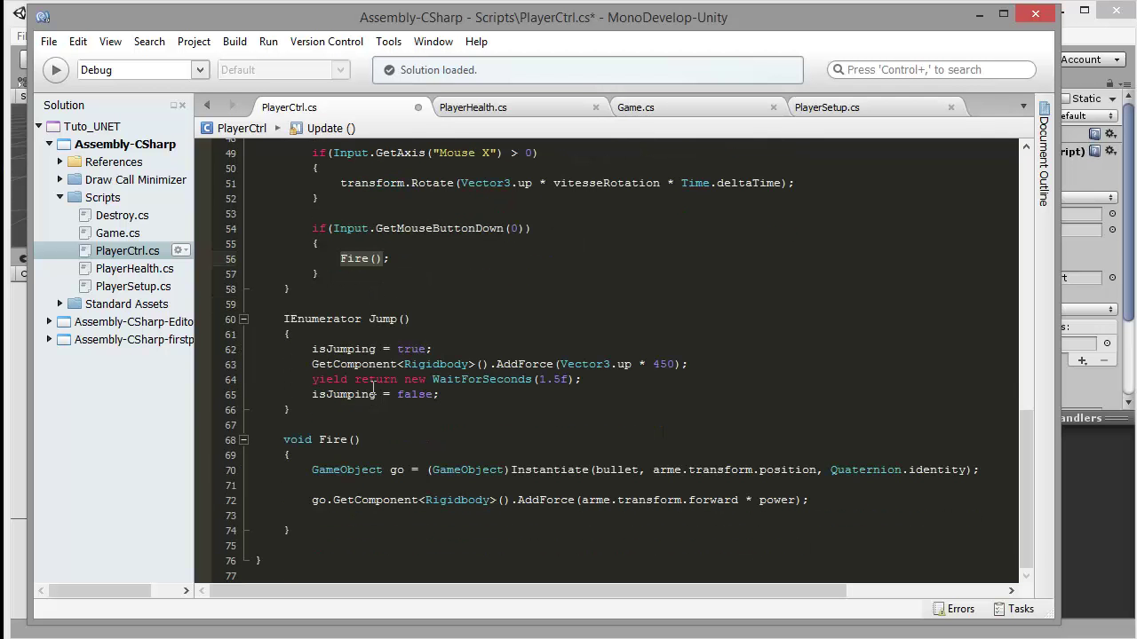
click(299, 441)
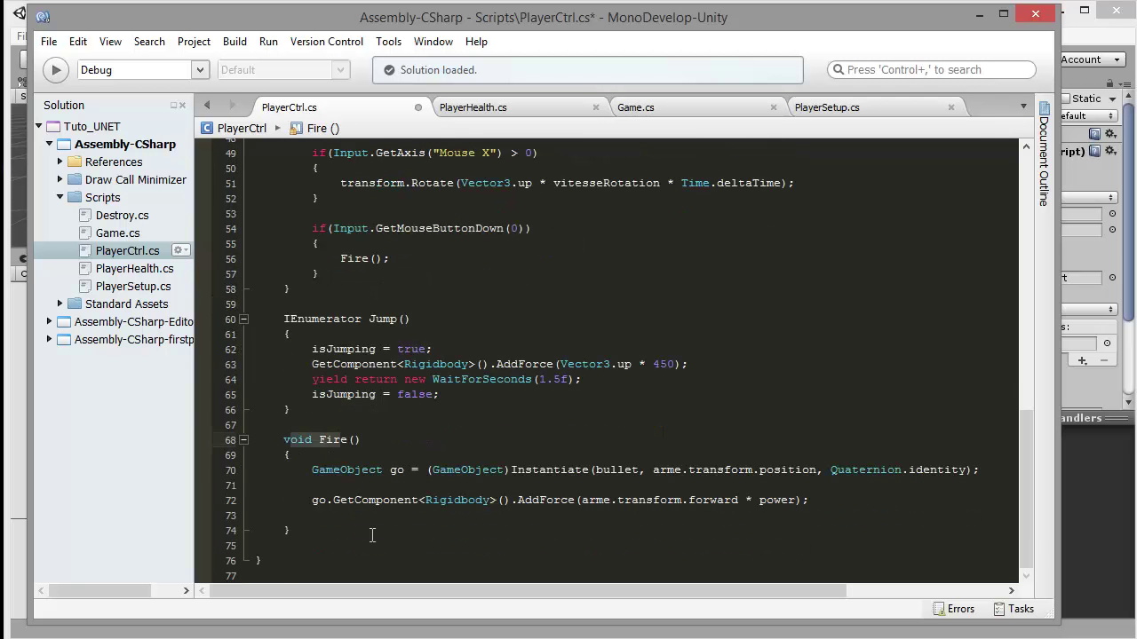
click(344, 519)
scroll(346, 444, up, 7)
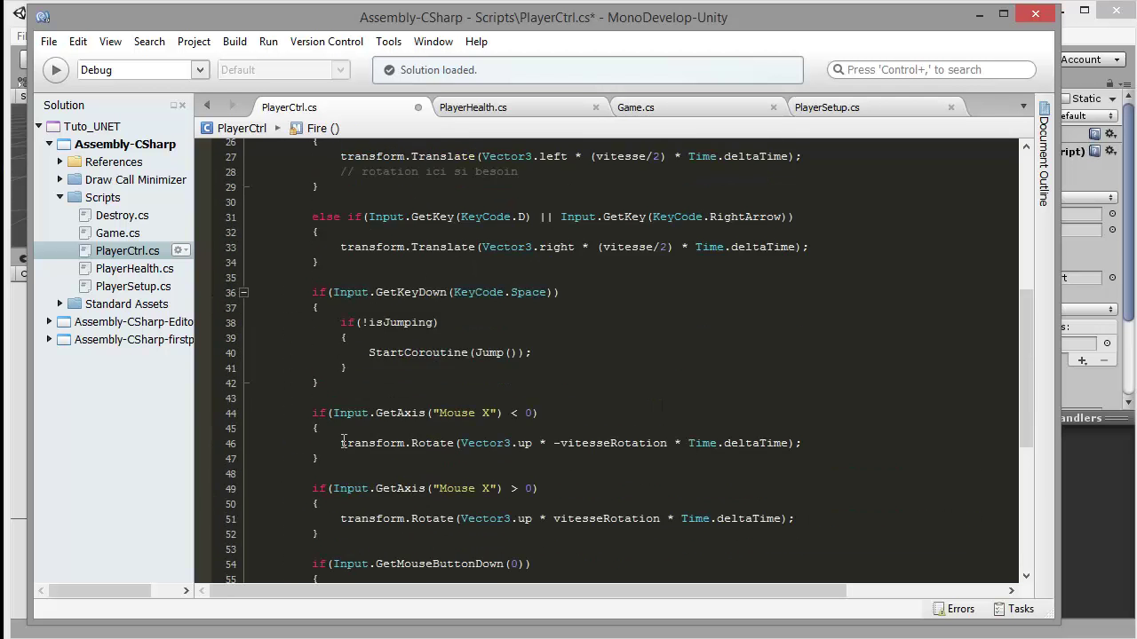
scroll(371, 331, up, 9)
drag(470, 169, 270, 168)
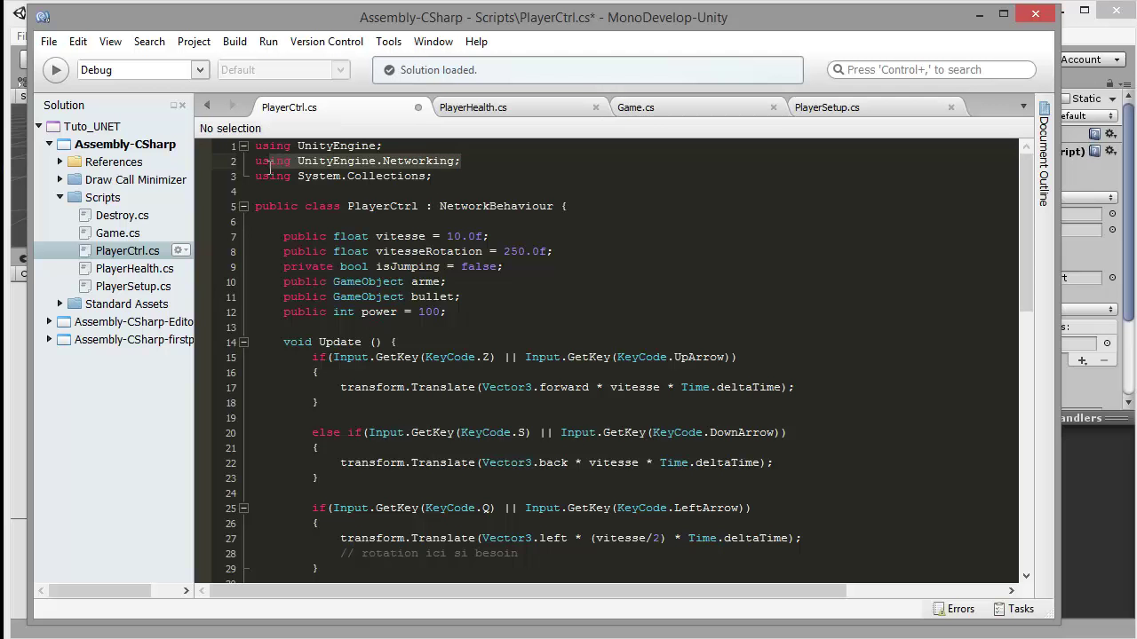
scroll(362, 275, down, 3)
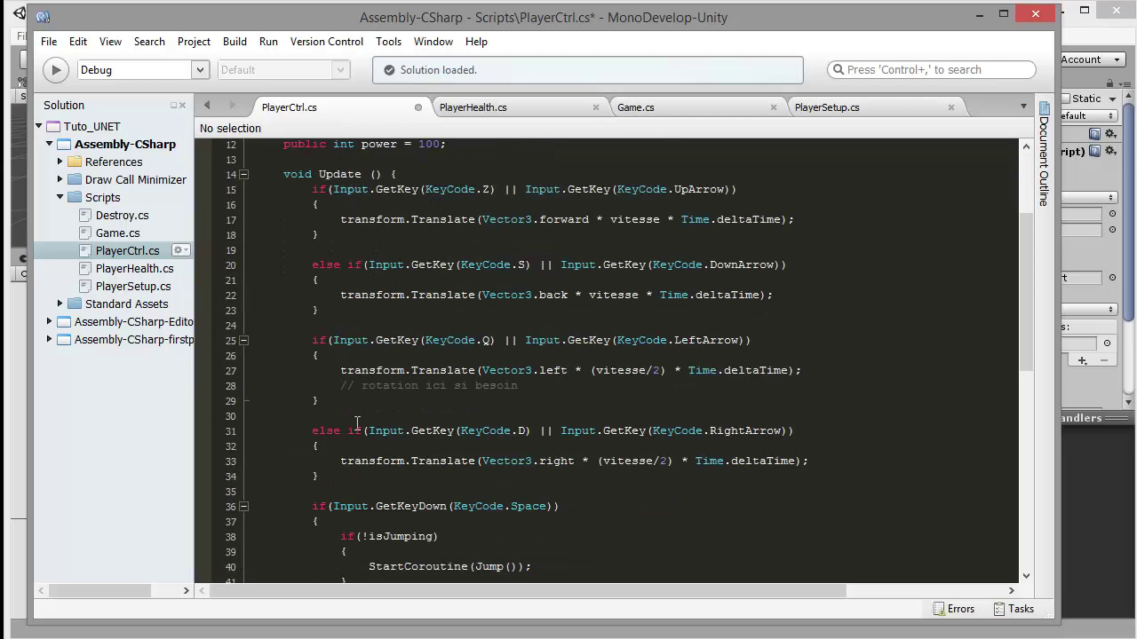
scroll(359, 347, down, 5)
scroll(357, 423, down, 7)
Add 'NetworkServer.Spawn(go);' on a new line at the end of Fire().
click(342, 523)
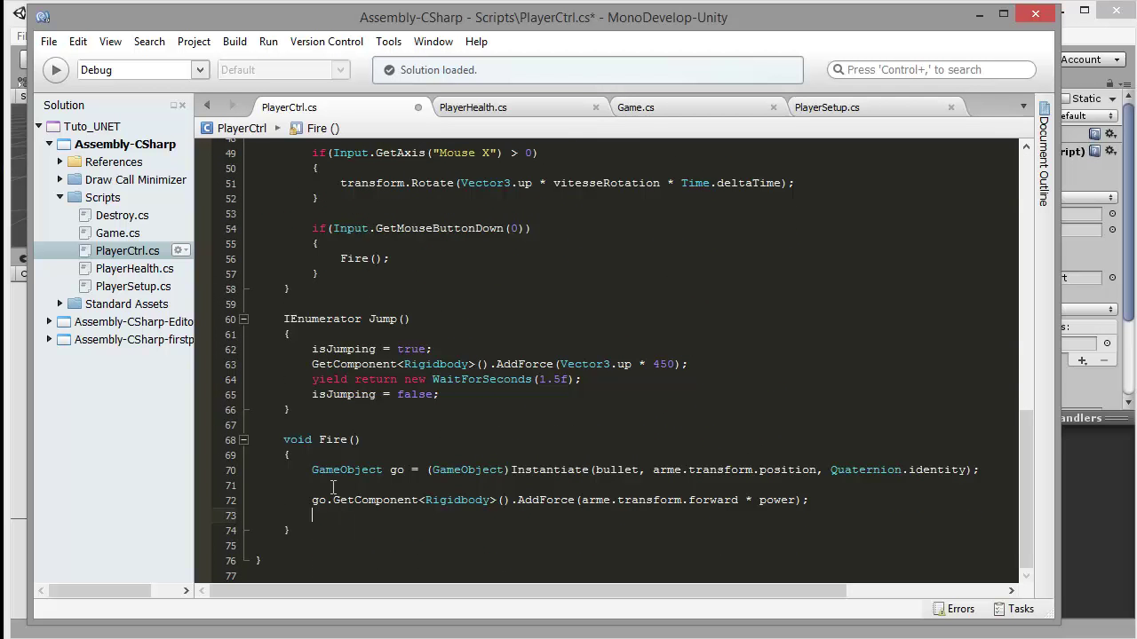
text(Net)
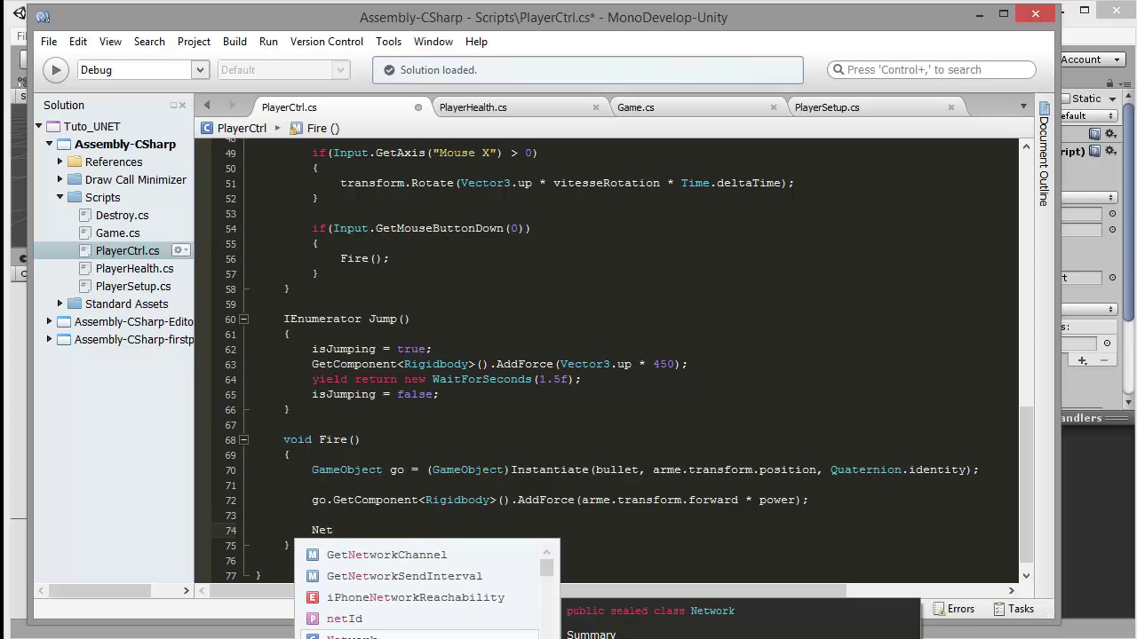
text(work.S)
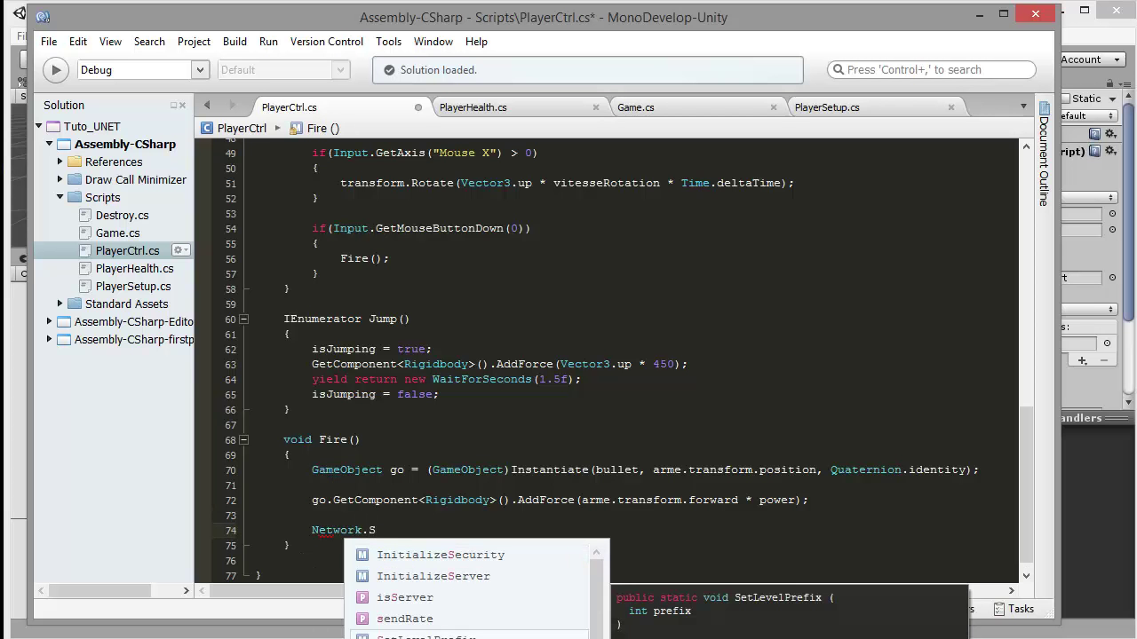
text(e)
key(BackSpace)
key(BackSpace)
key(BackSpace)
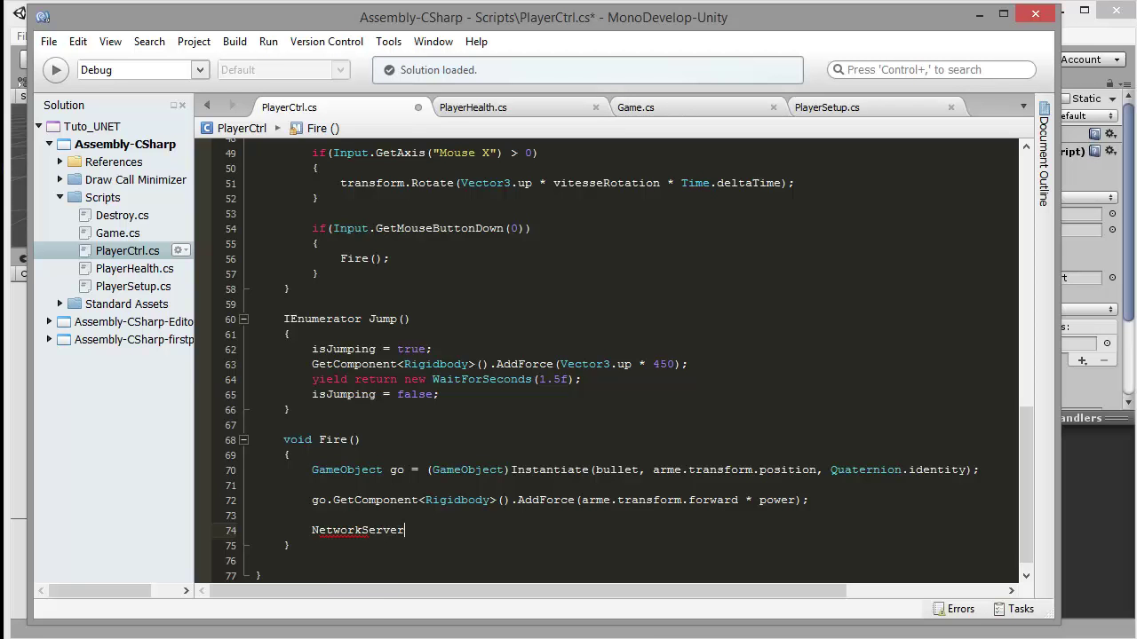
text(.s)
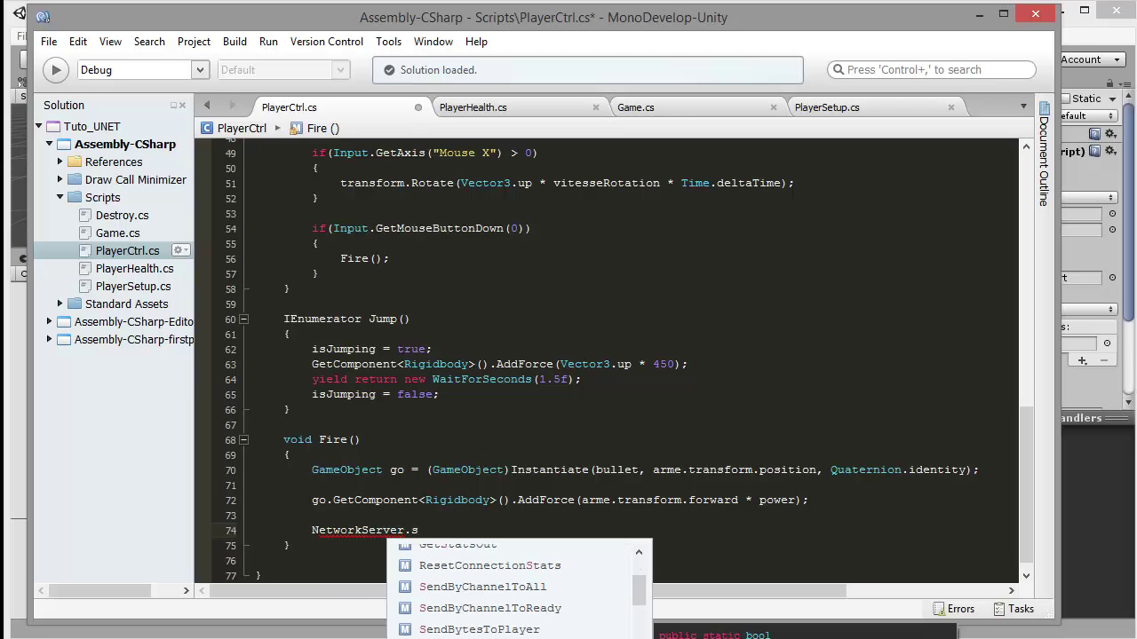
text(pa)
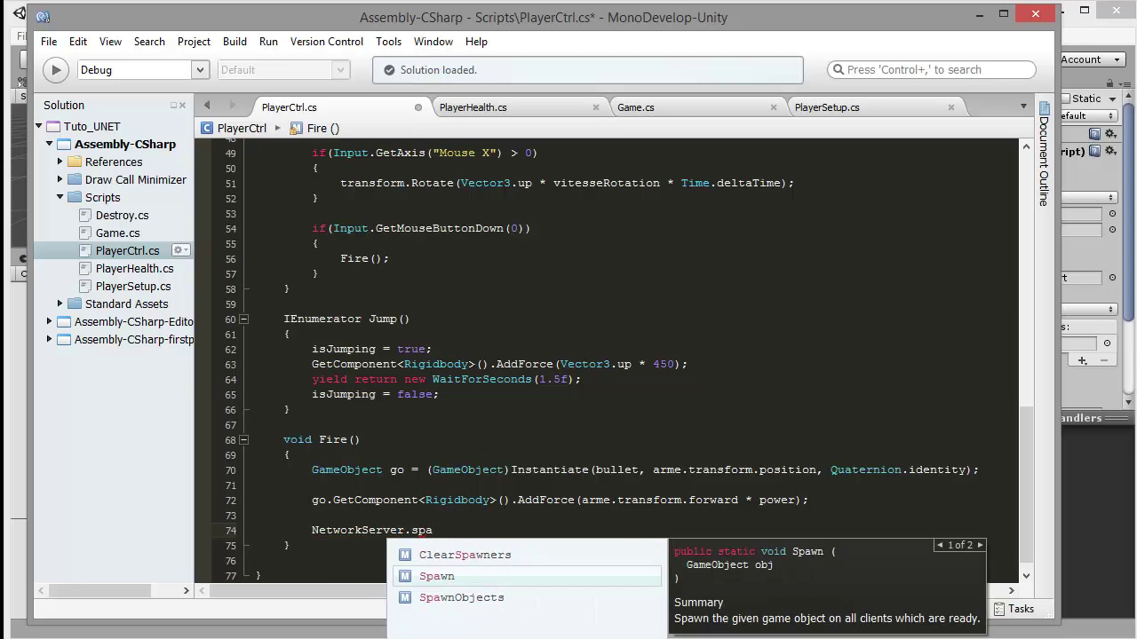
key(Return)
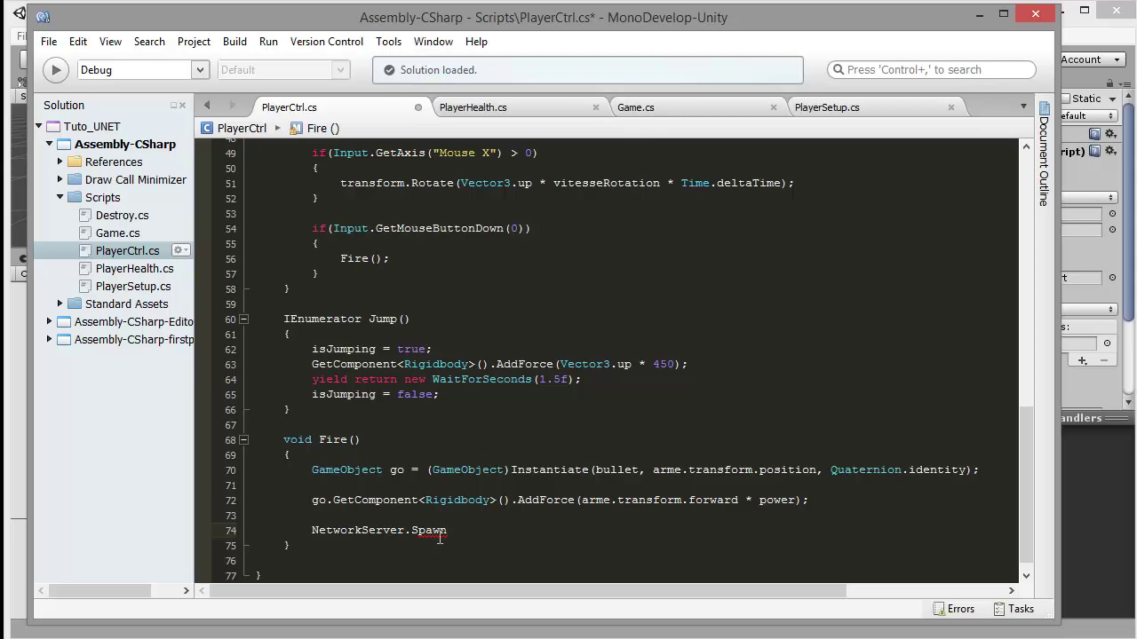
text(()
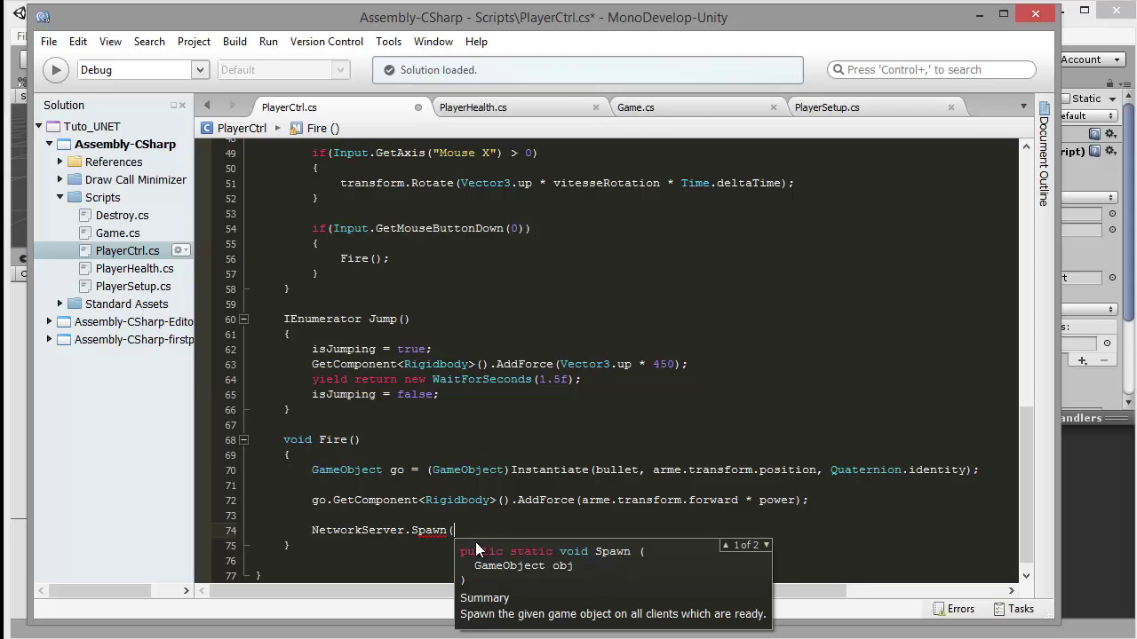
text(go))
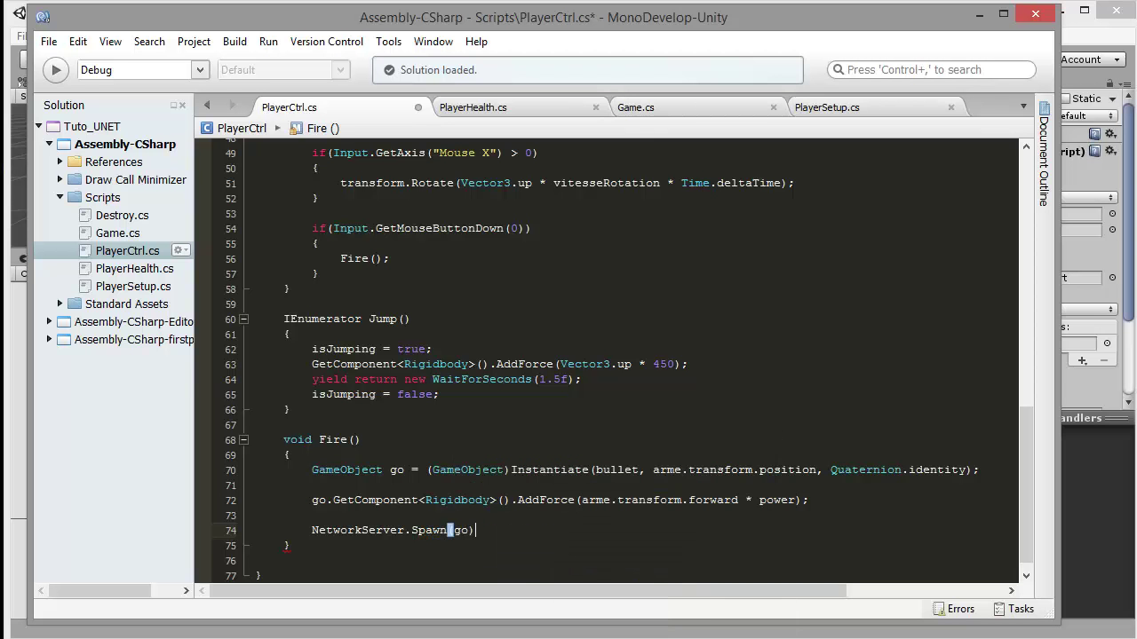
text(;)
Highlight the Instantiate, AddForce and Spawn lines to explain them, then save PlayerCtrl.cs.
click(348, 465)
click(644, 465)
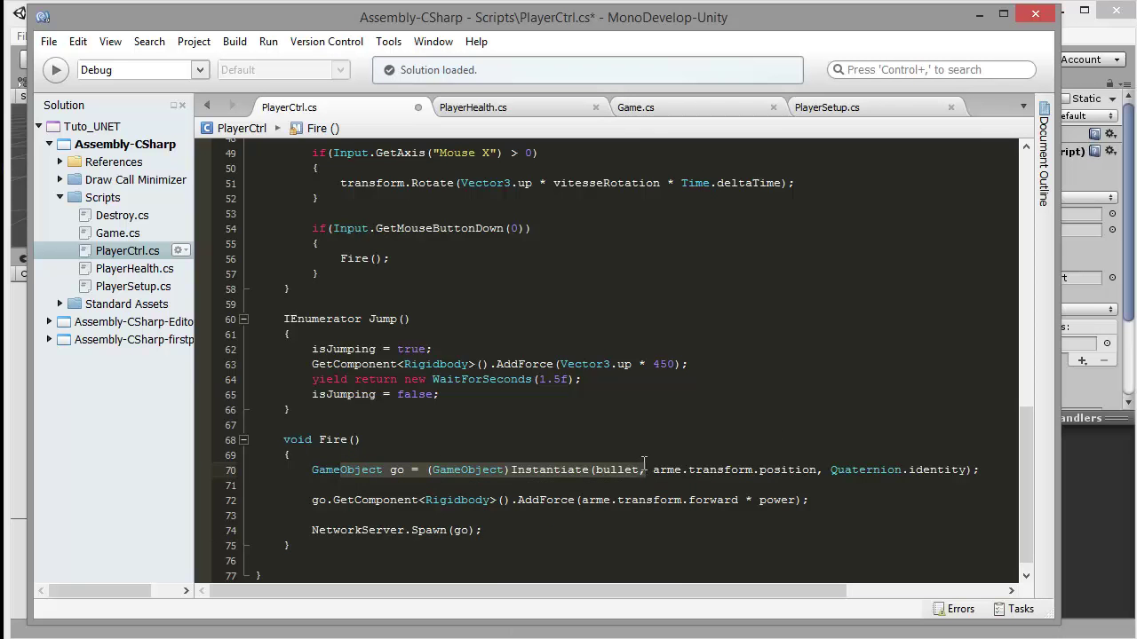
drag(313, 500, 789, 500)
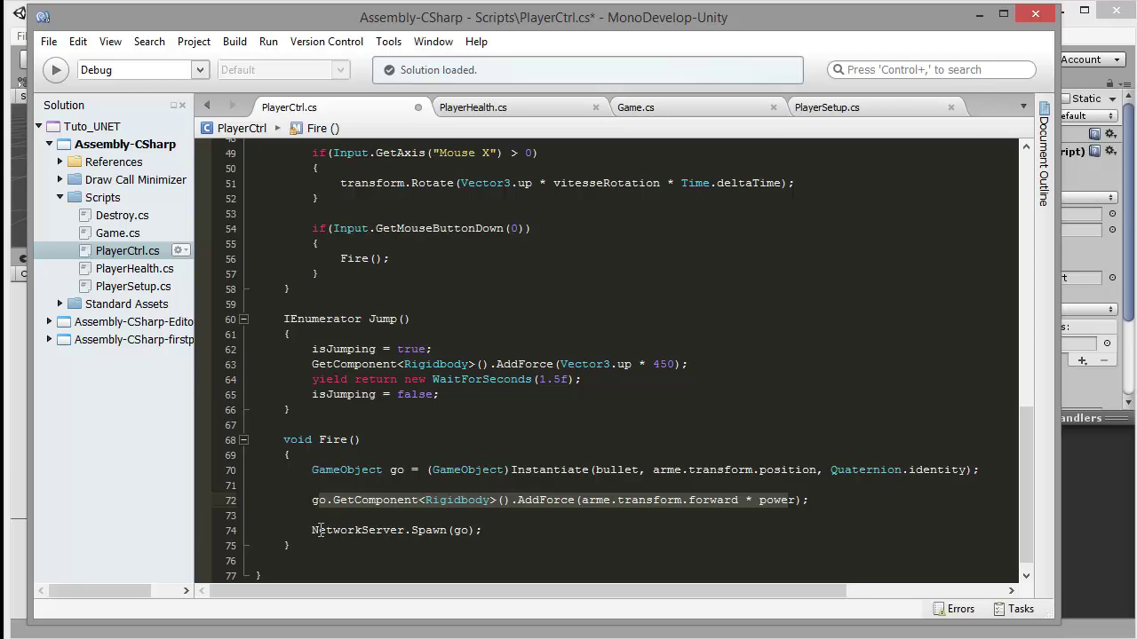
drag(312, 530, 453, 530)
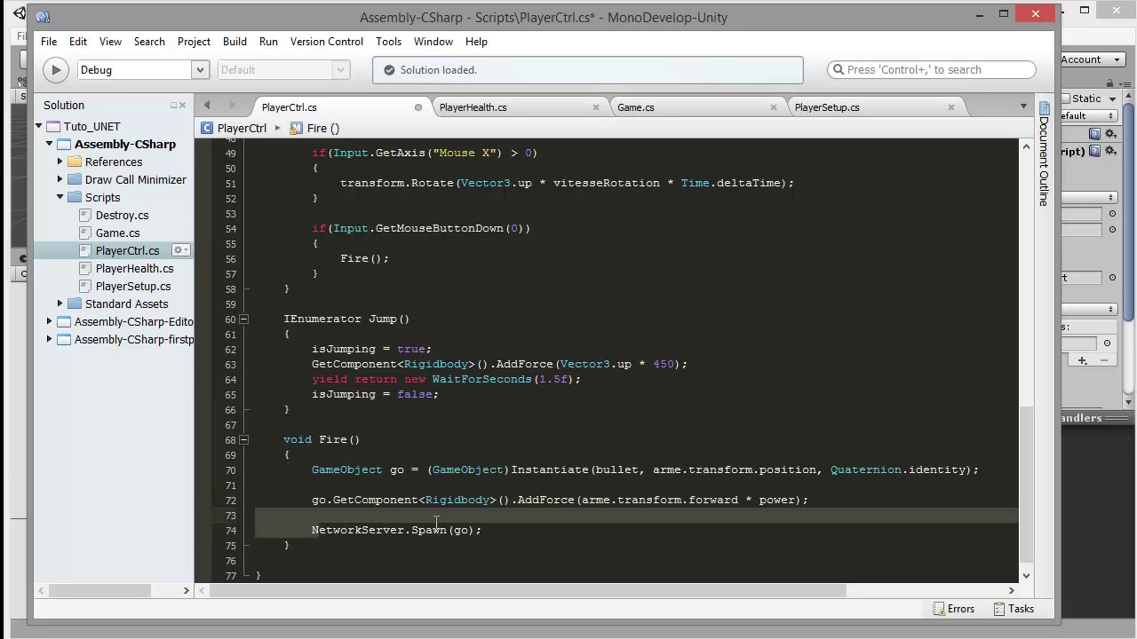
click(459, 529)
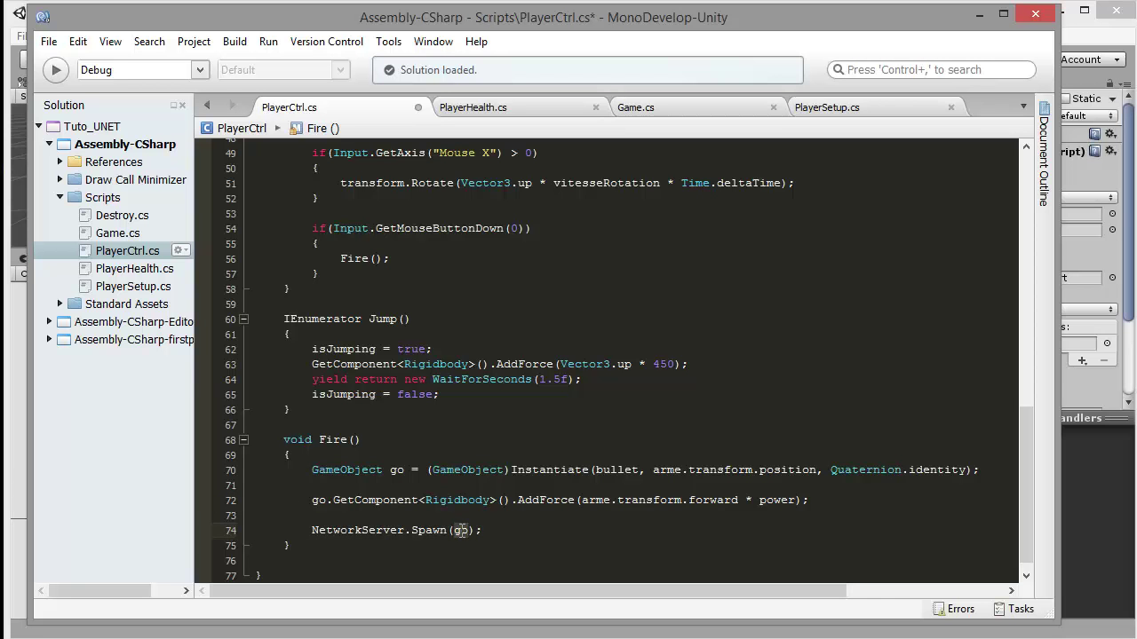
key(ctrl+s)
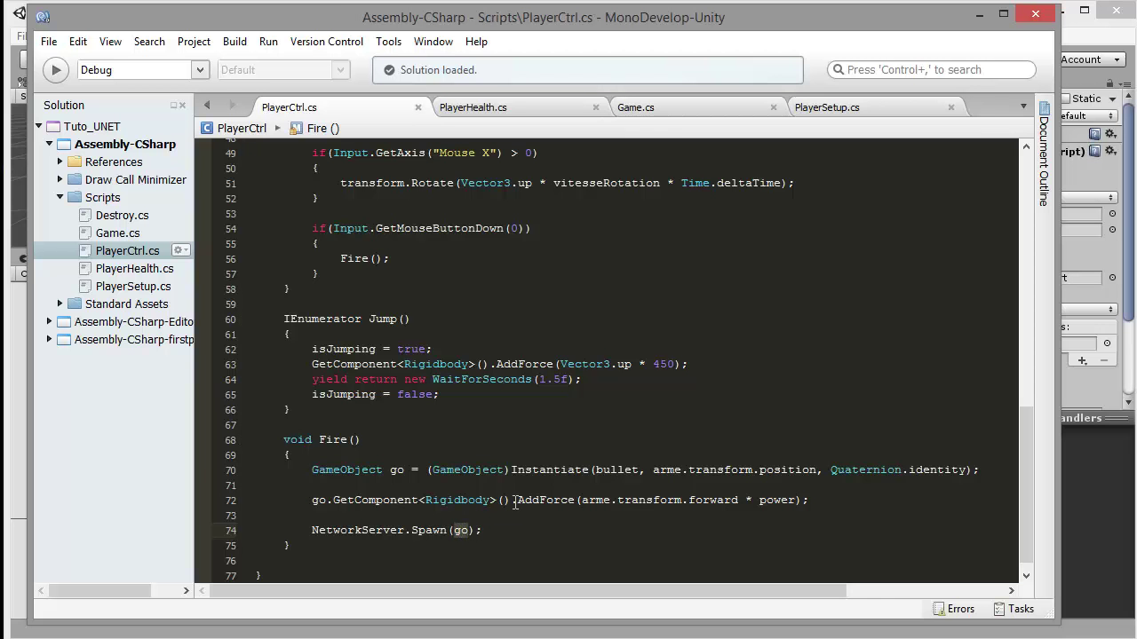
Rebuild the game from Unity with Ctrl+B and launch the built game.
click(1090, 32)
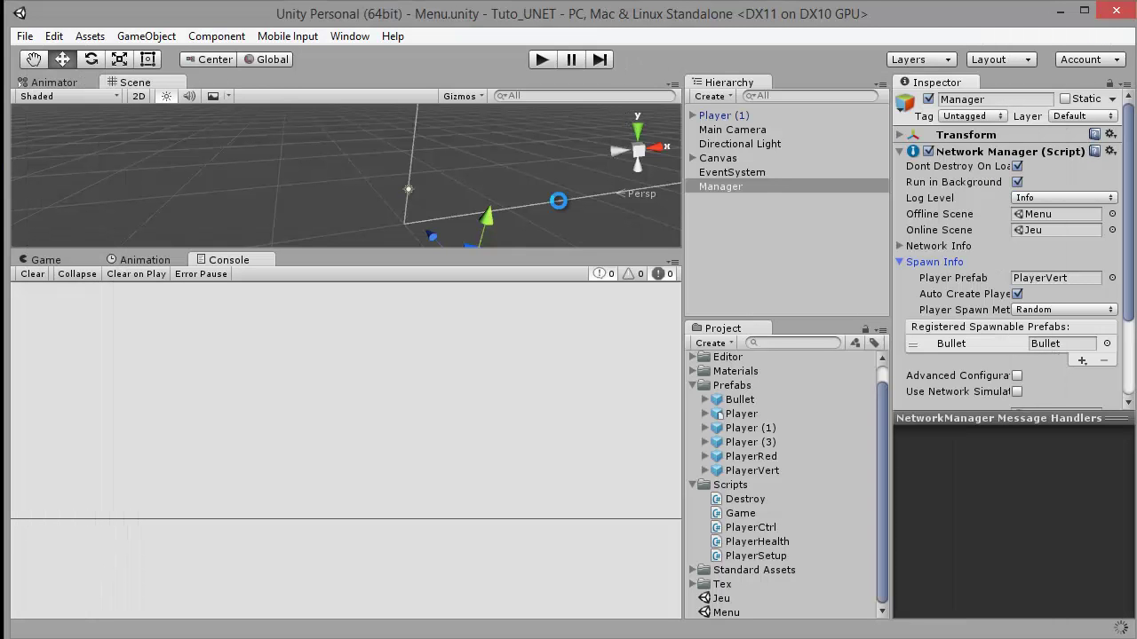
key(ctrl+b)
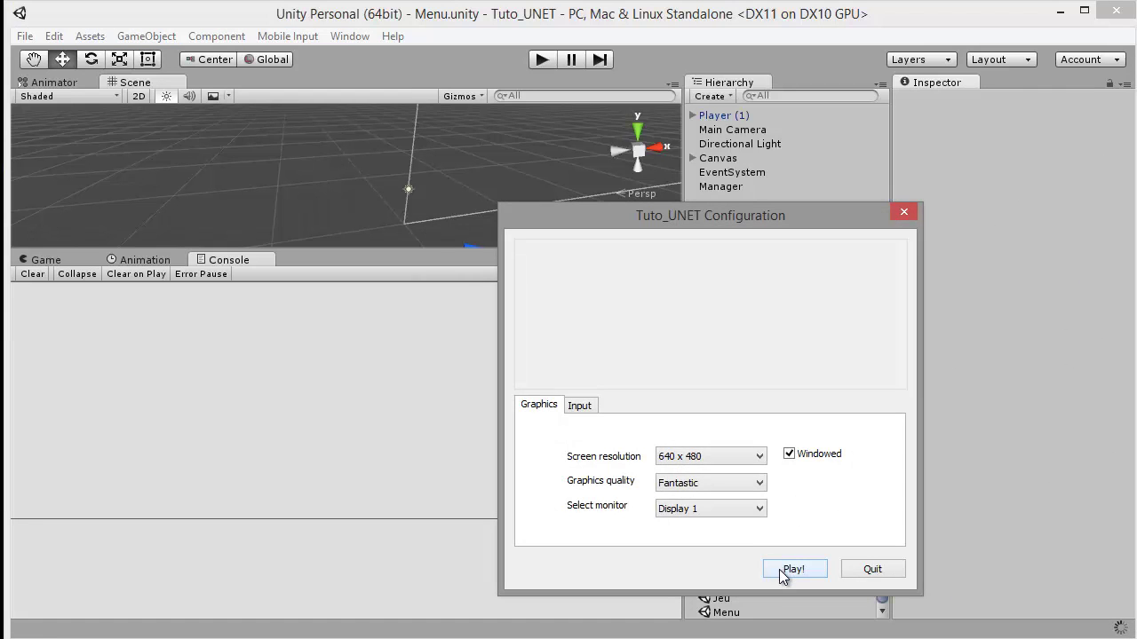
click(781, 569)
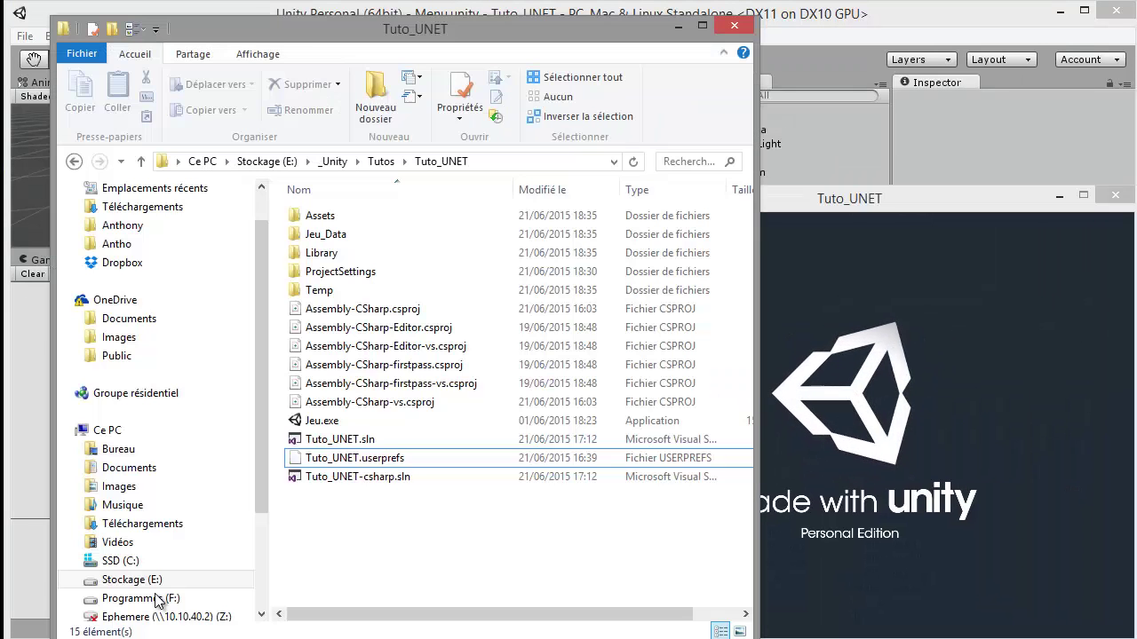
Start a second Jeu.exe at the top-left, host in one window, join as LAN Client on localhost.
double_click(321, 421)
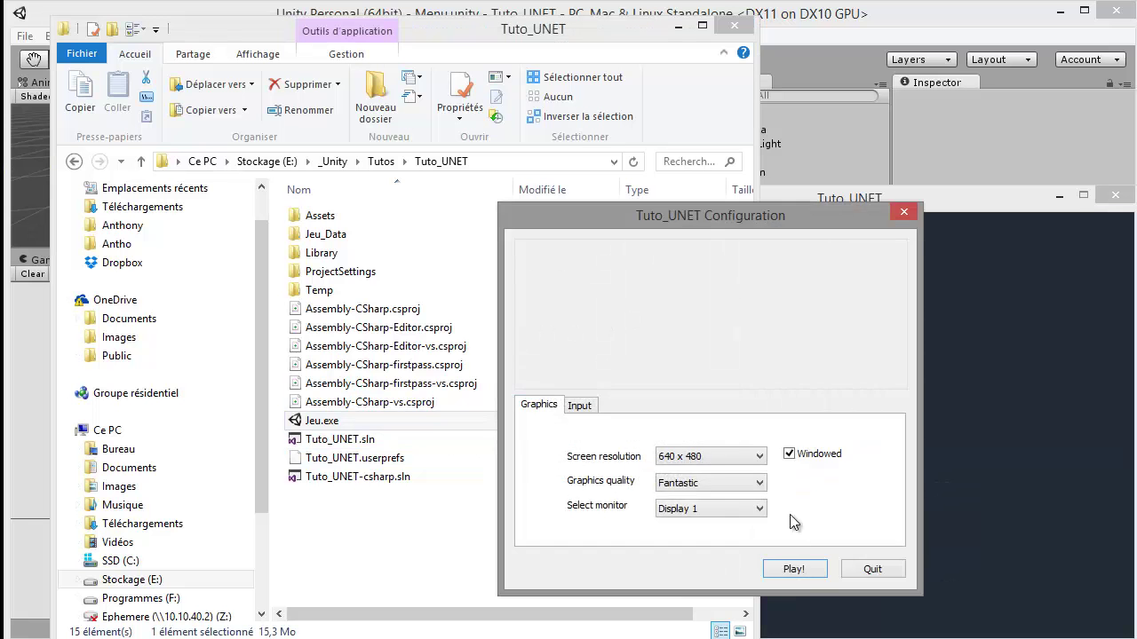
click(794, 569)
drag(796, 193, 391, 33)
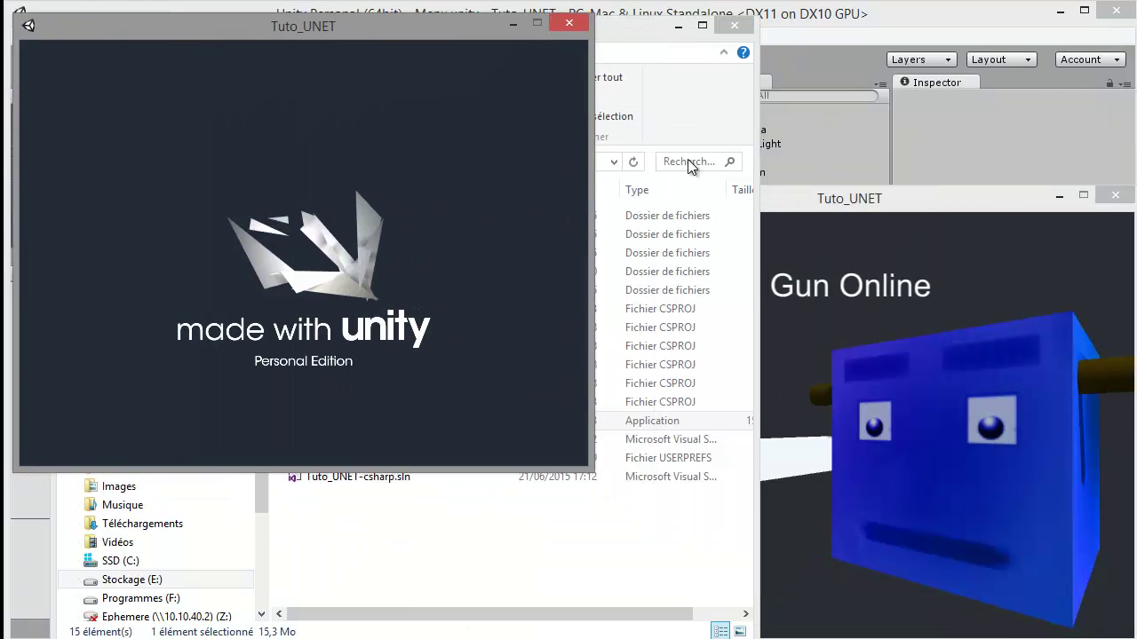
click(626, 260)
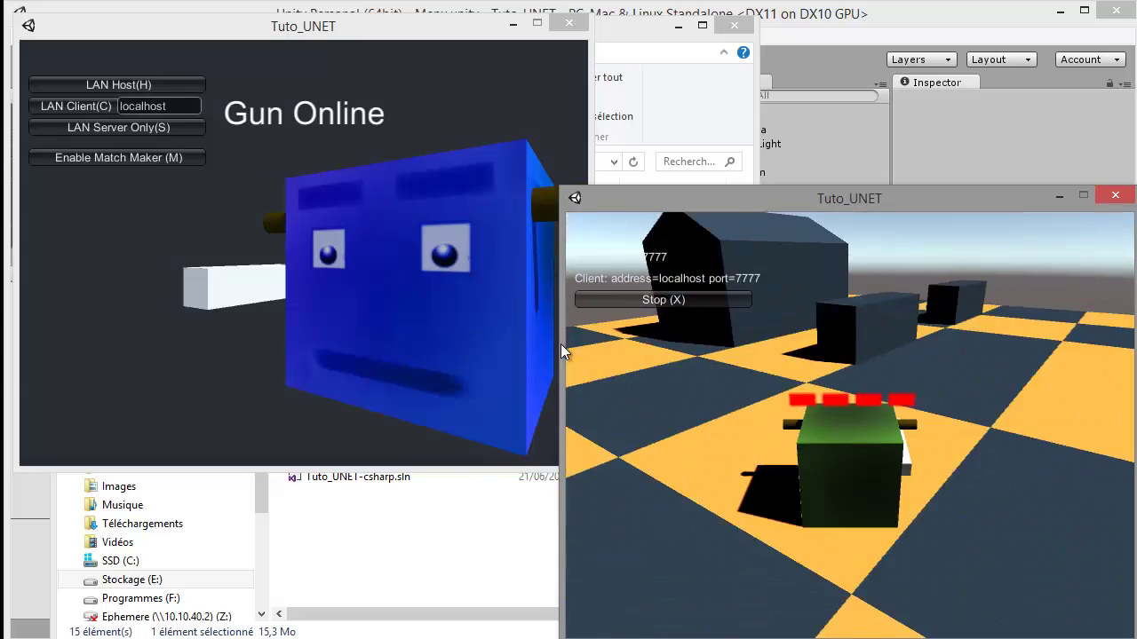
click(89, 105)
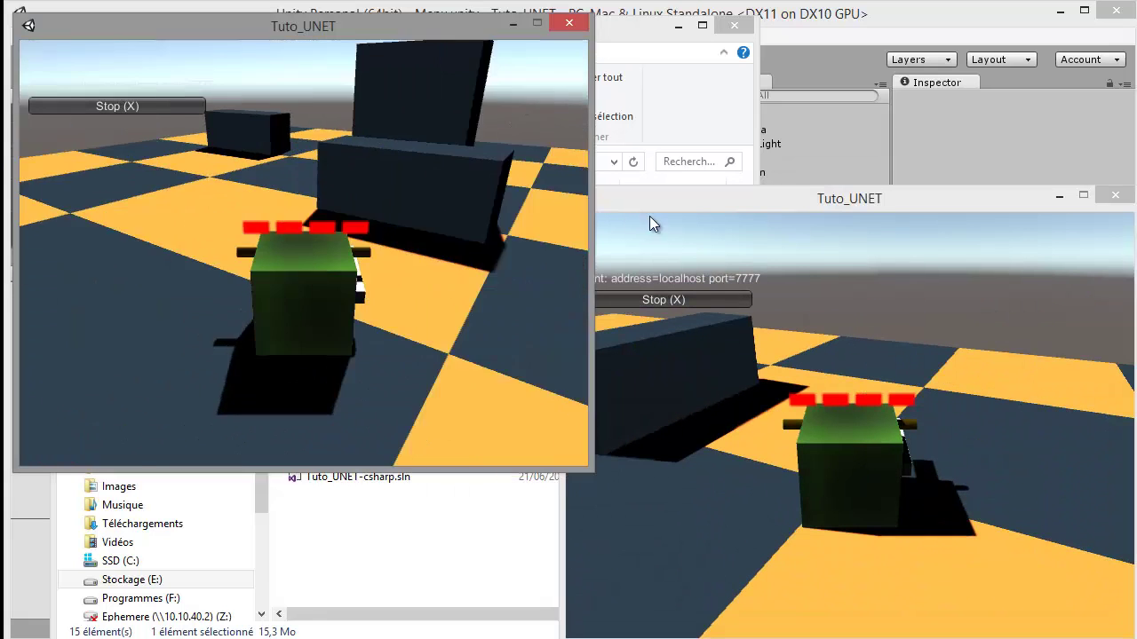
Turn the client tank toward the host tank and fire shells at it.
key(Left)
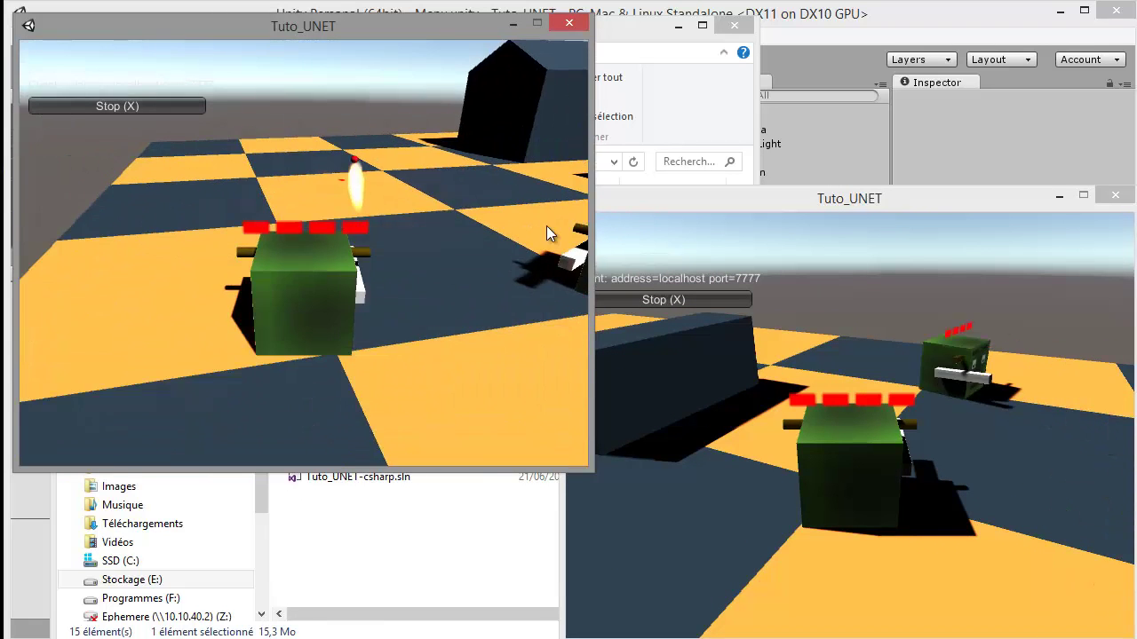
key(Right)
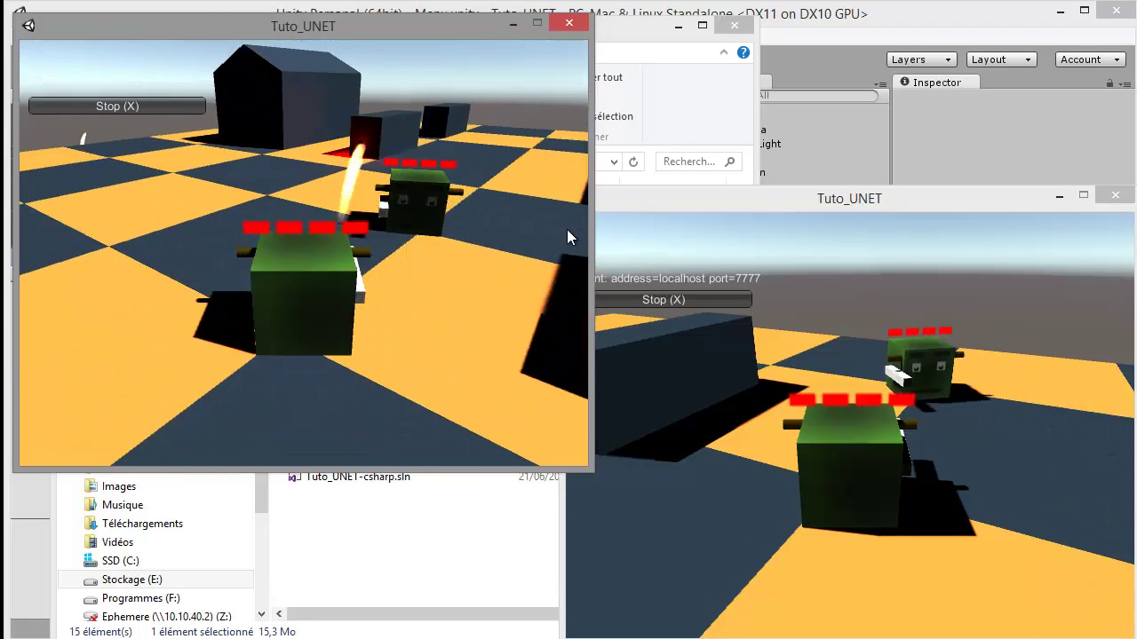
click(680, 279)
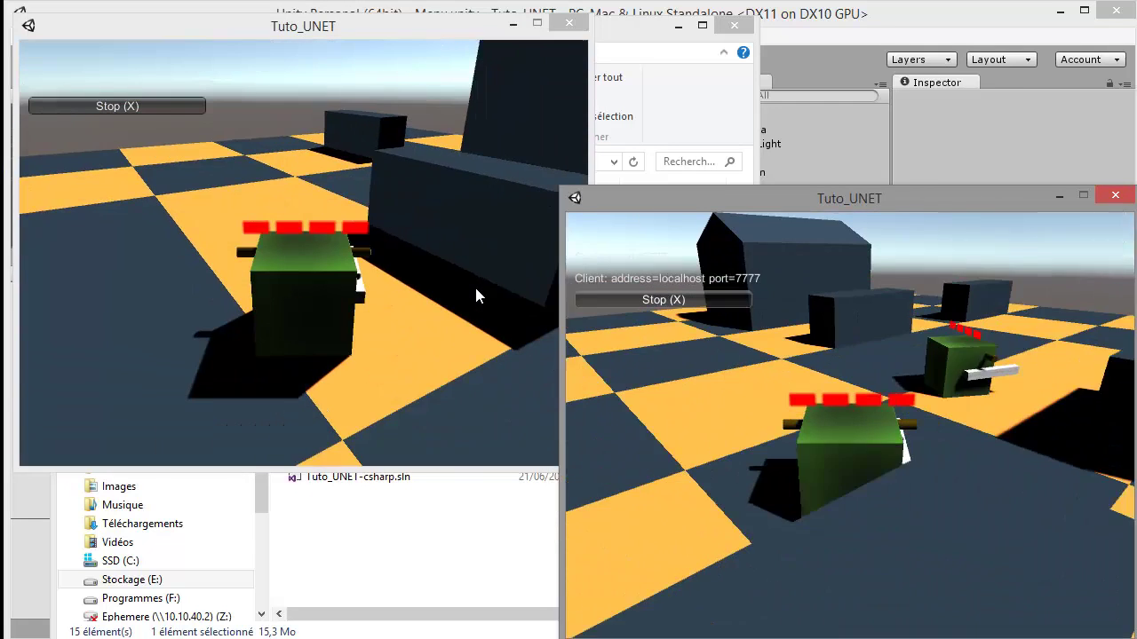
click(474, 284)
key(Right)
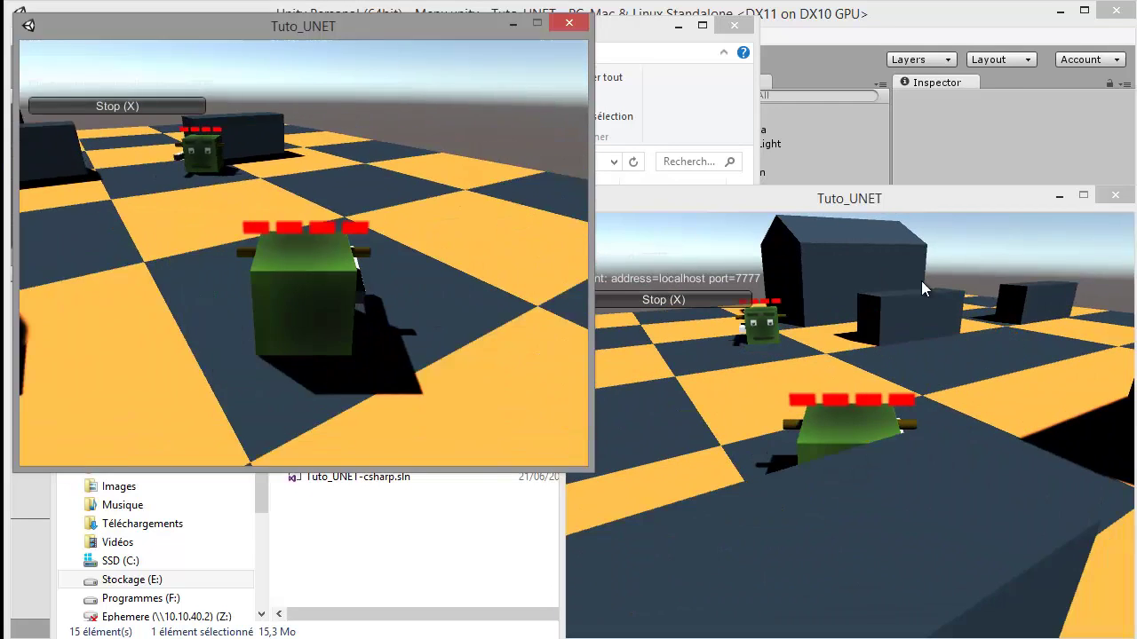
key(Right)
key(space)
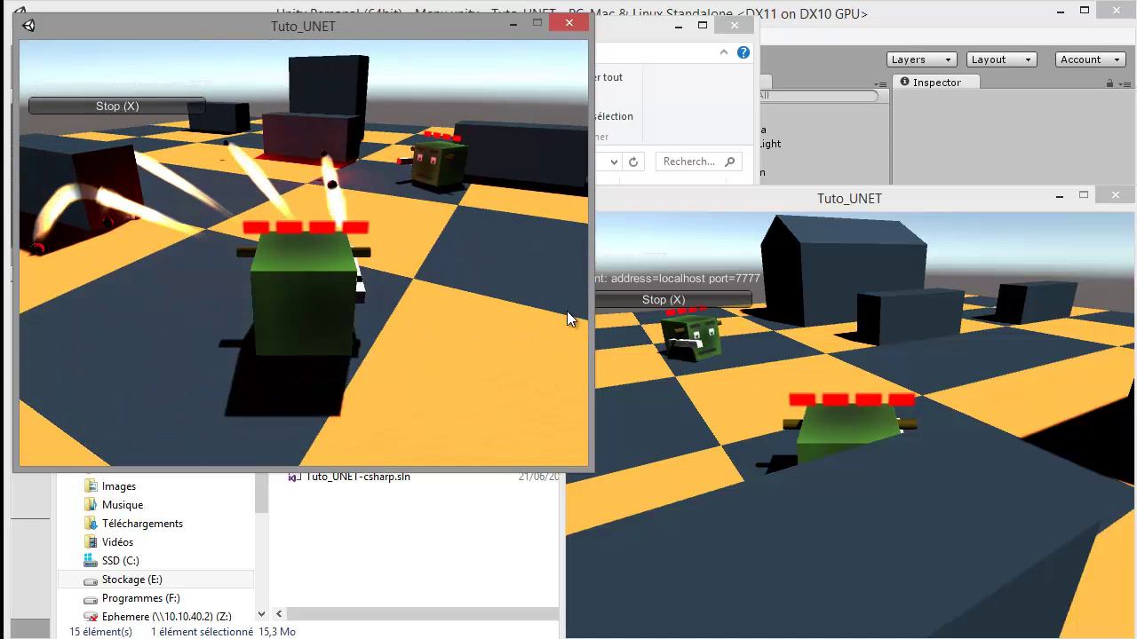
In the host window, fire shells from the host tank while swinging it left and right.
click(688, 423)
key(Left)
key(space)
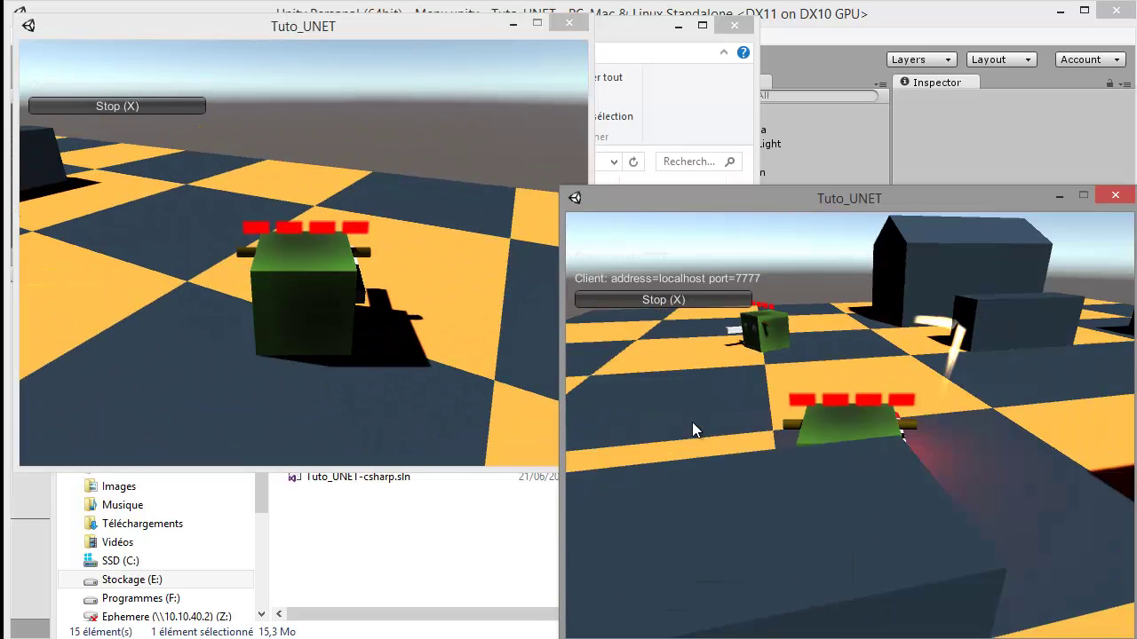
key(Left)
key(space)
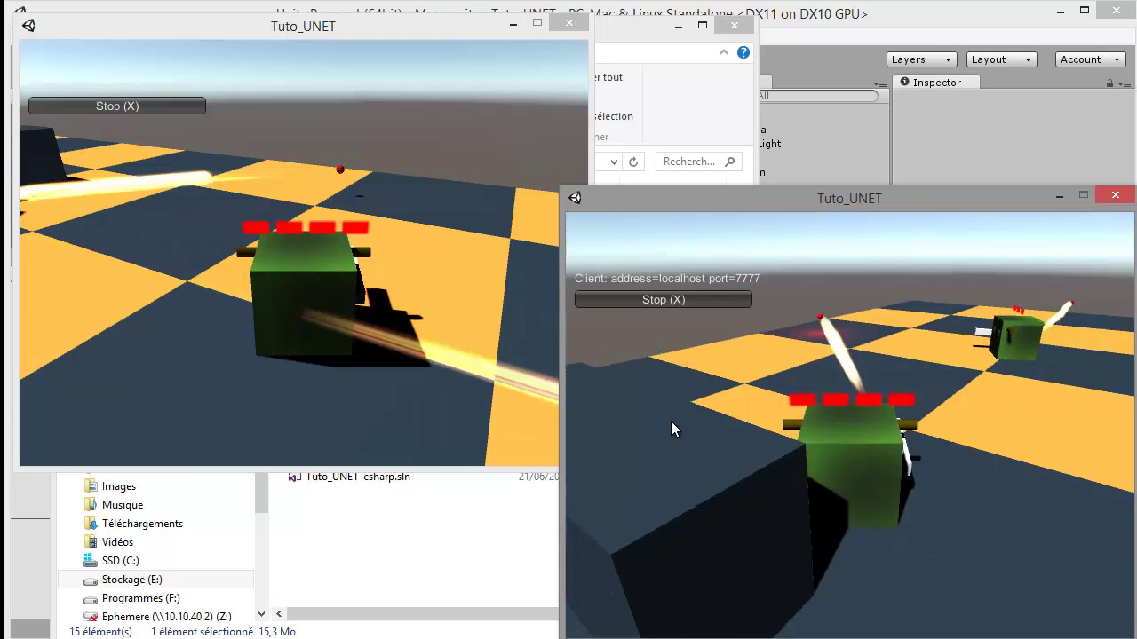
key(Right)
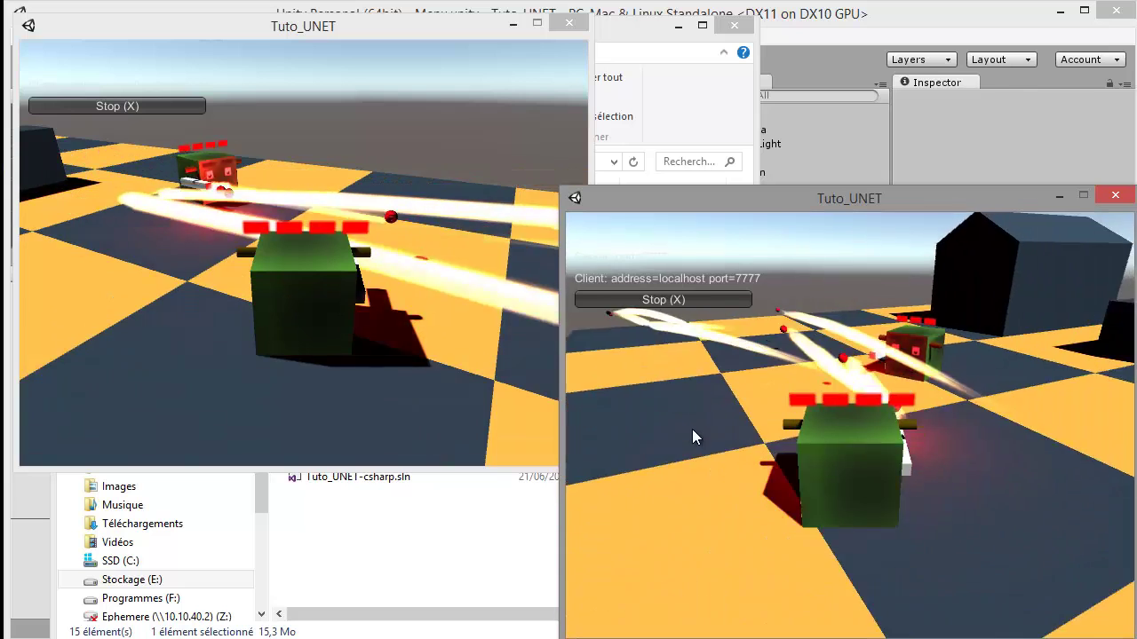
key(space)
key(Left)
key(Right)
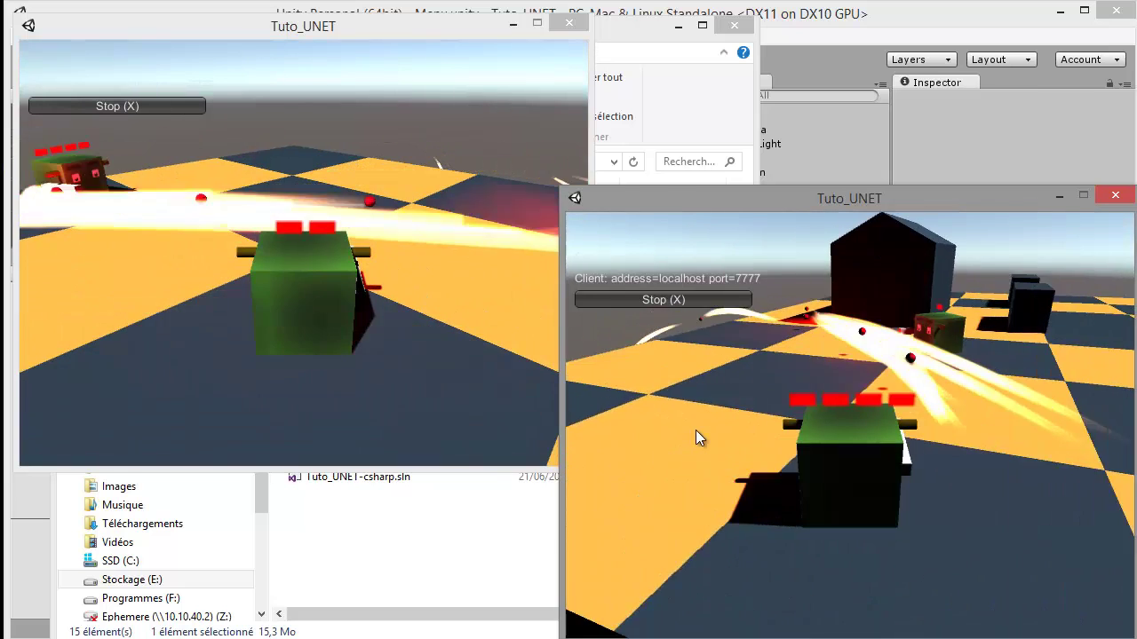
key(space)
key(Right)
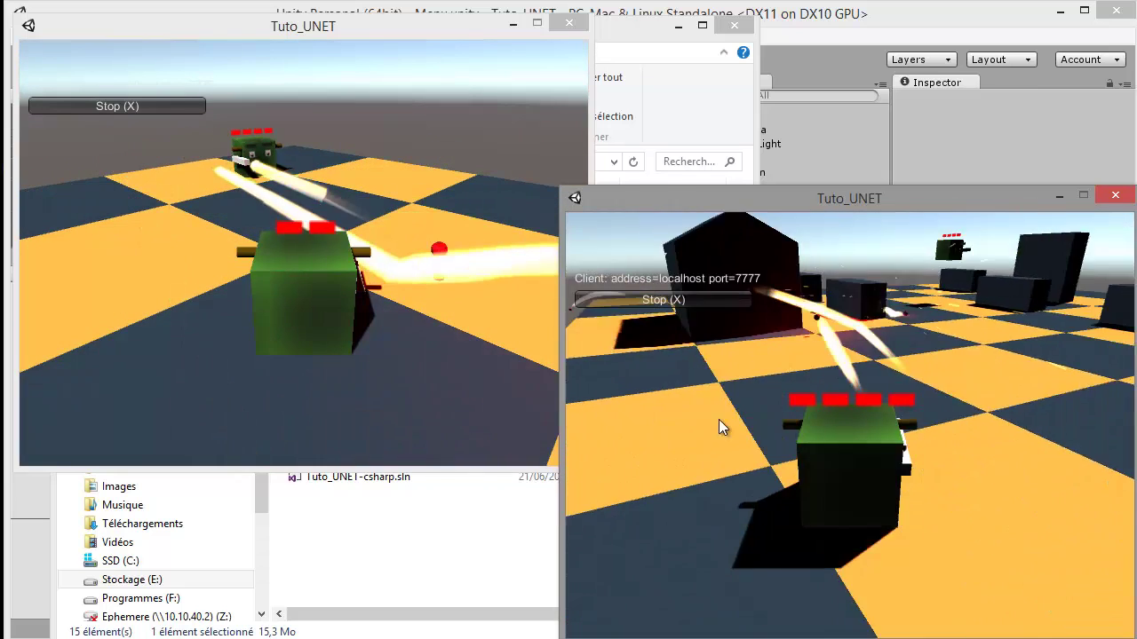
key(Left)
key(space)
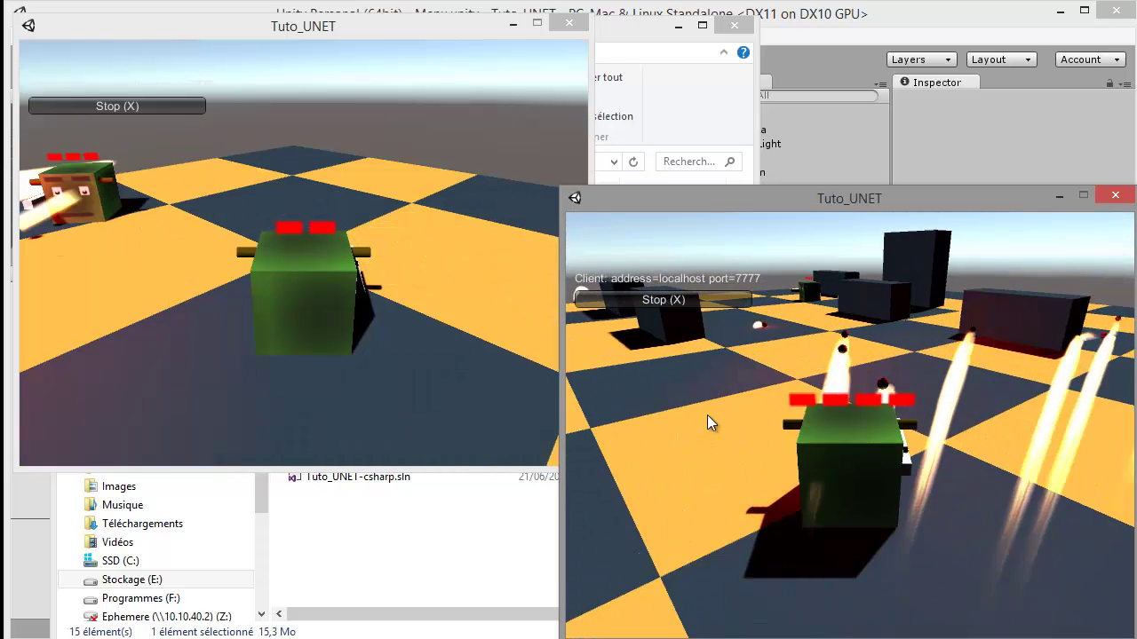
Drive the host tank up to the enemy tank while firing, then minimize the host window.
key(Up)
key(space)
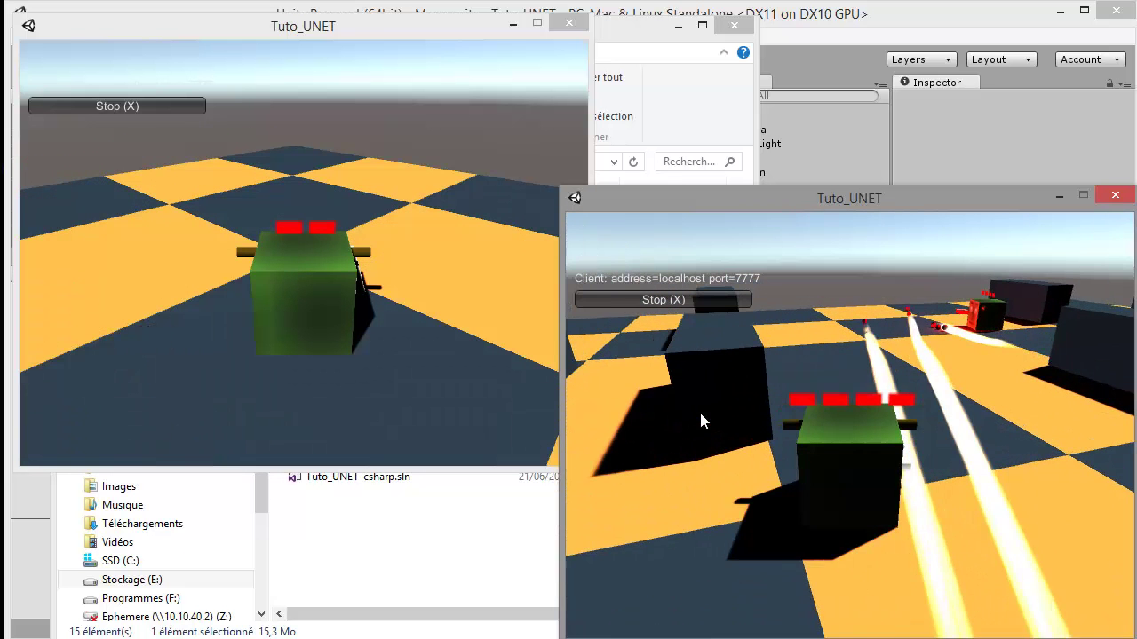
key(Right)
key(space)
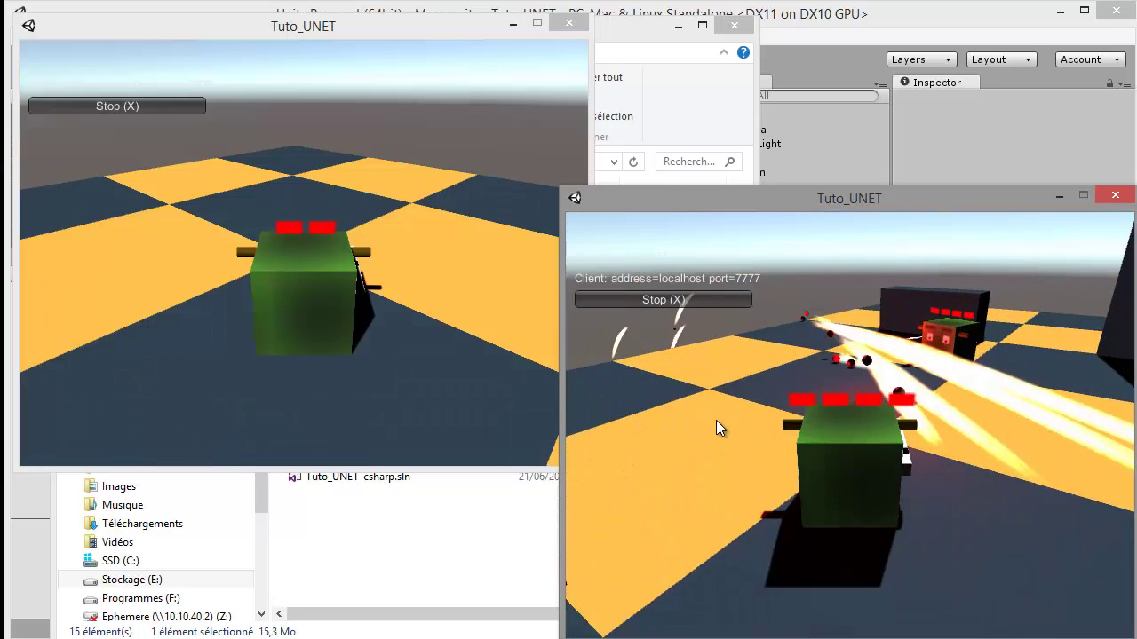
key(Left)
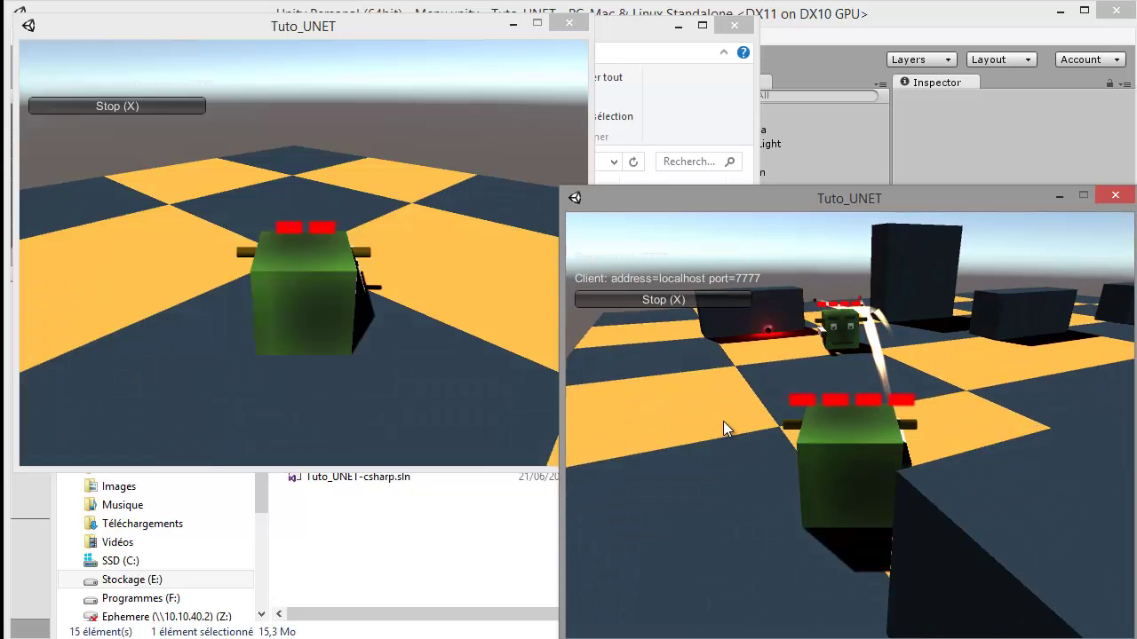
key(Left)
key(space)
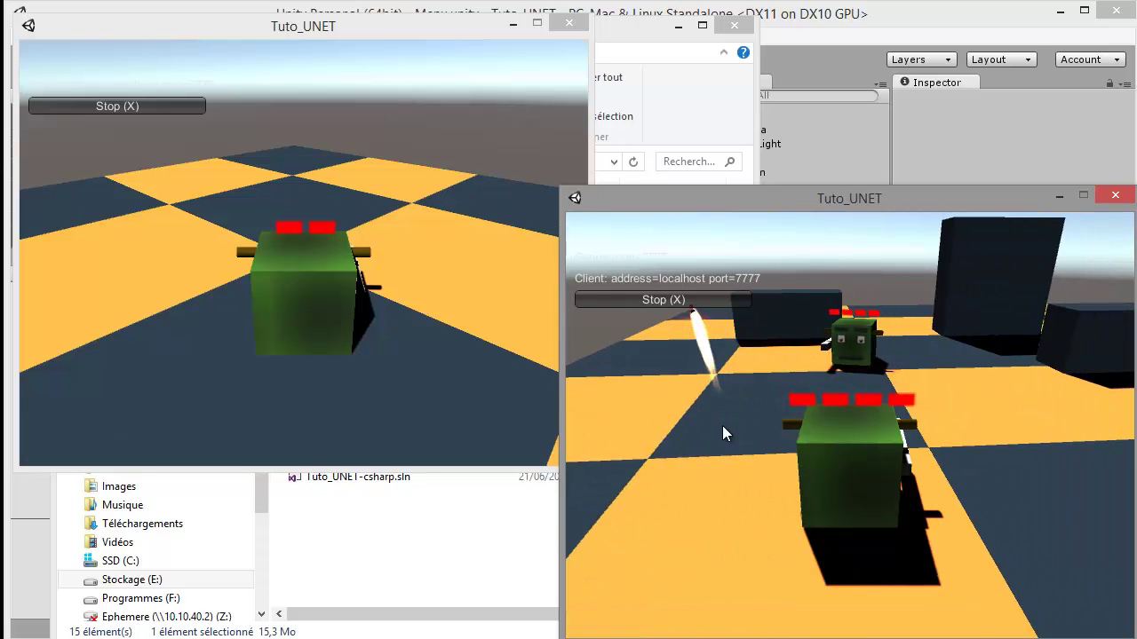
key(Up)
key(Right)
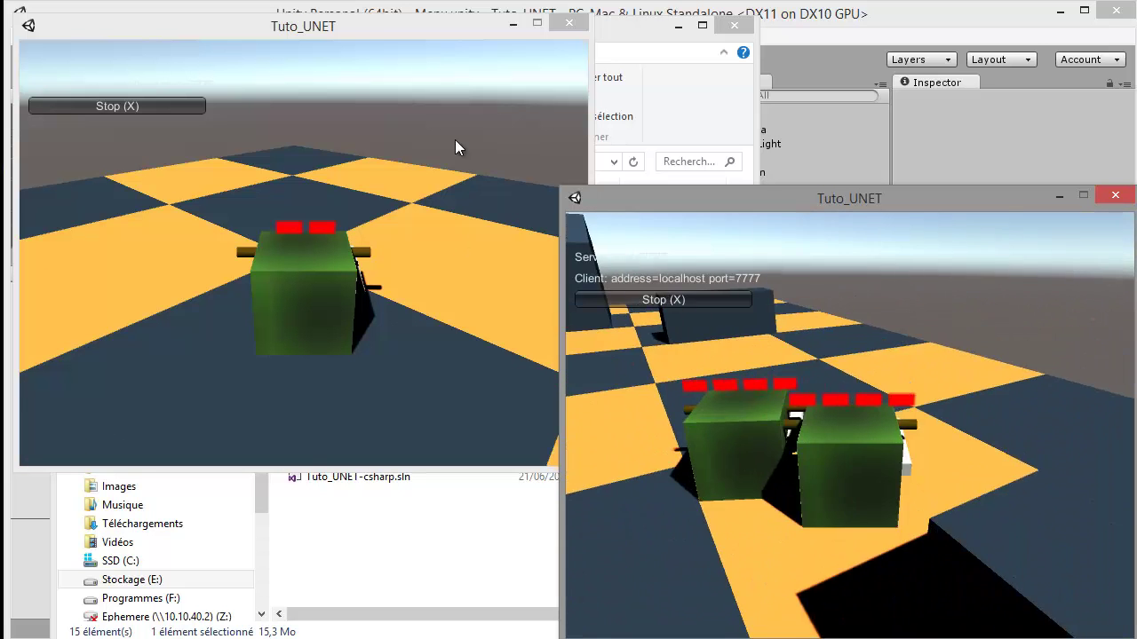
click(1055, 195)
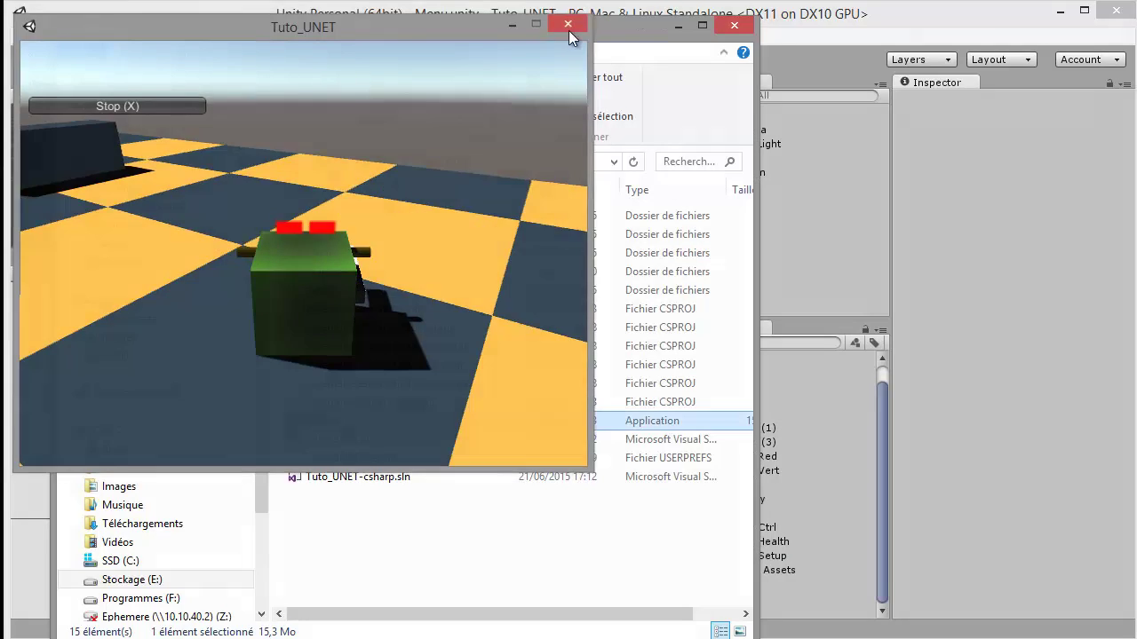
Close the client game window and switch through Unity to PlayerCtrl.cs in MonoDevelop.
click(568, 24)
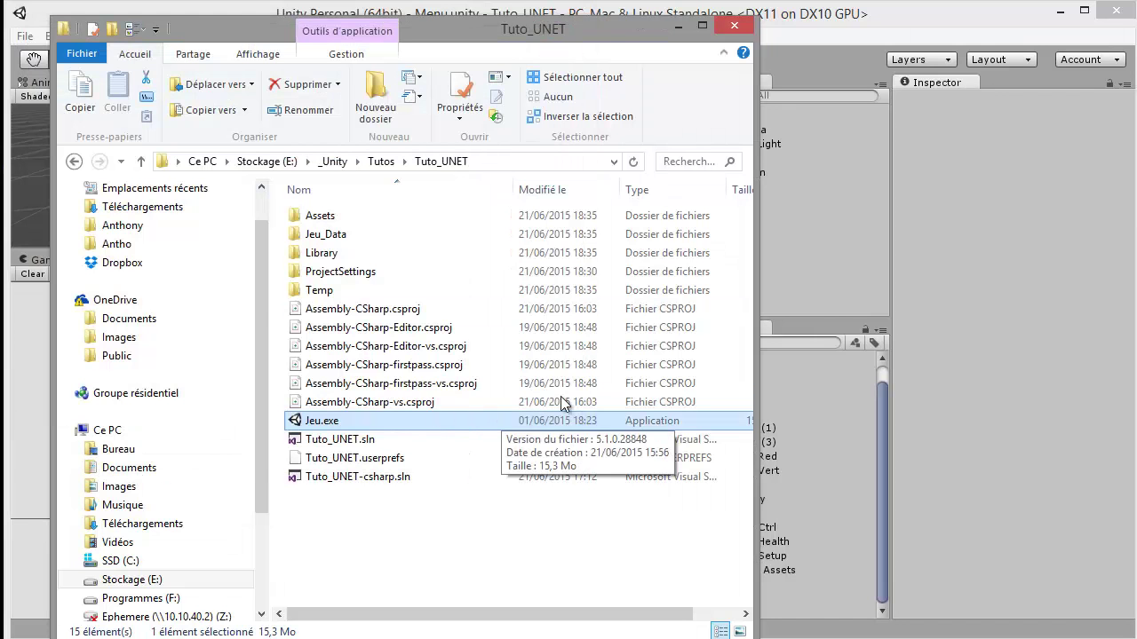
click(835, 8)
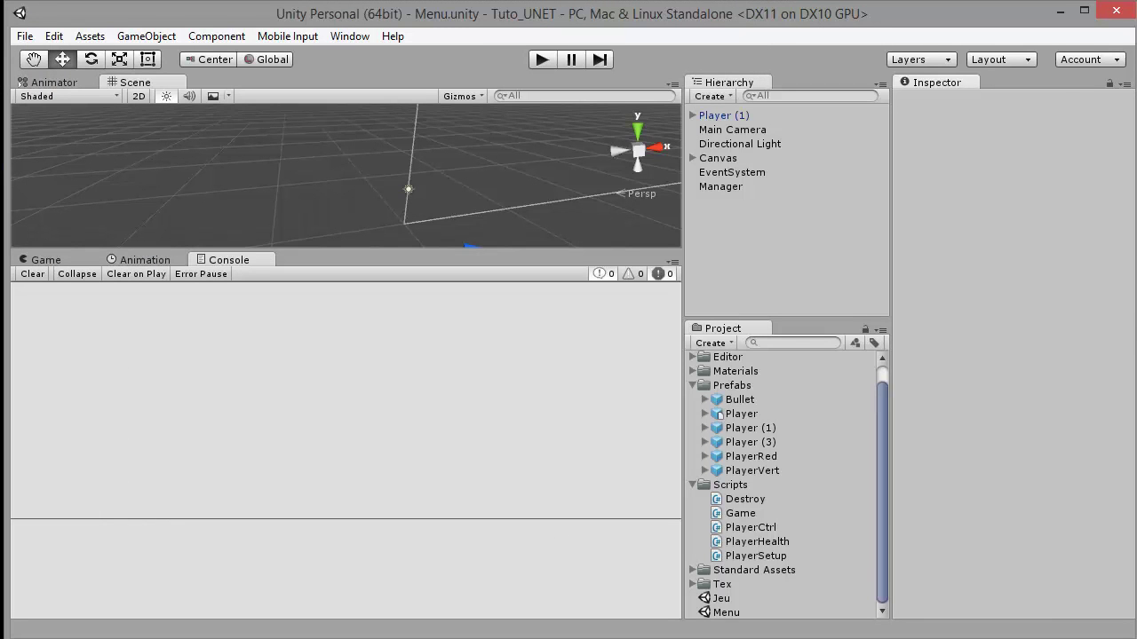
key(alt+Tab)
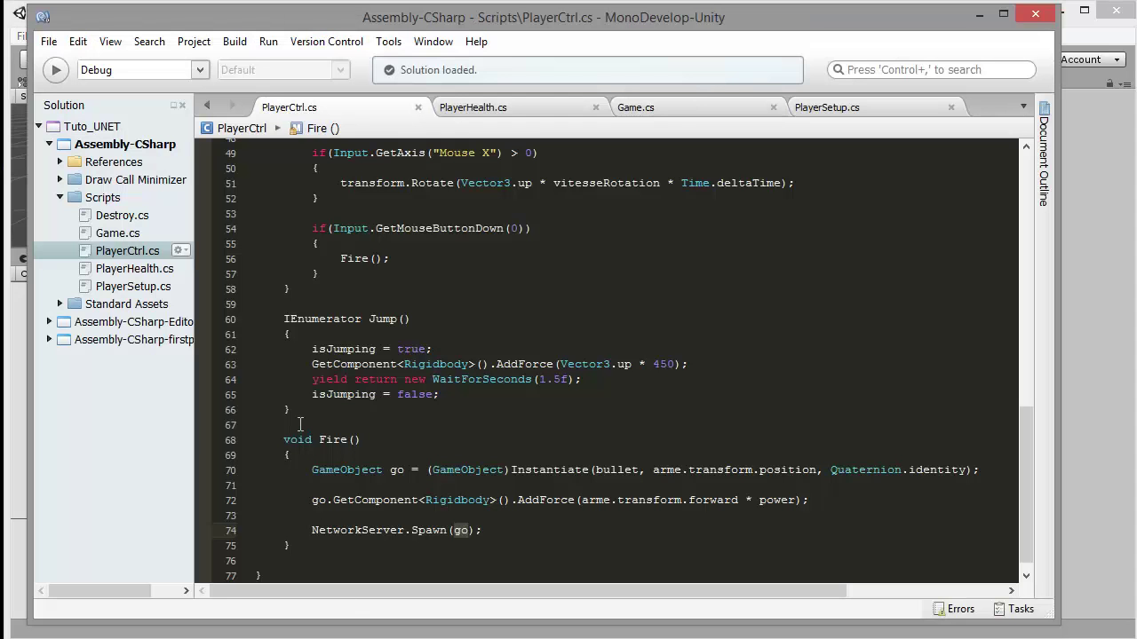
Add a [Command] attribute on a new line above the Fire method.
click(300, 425)
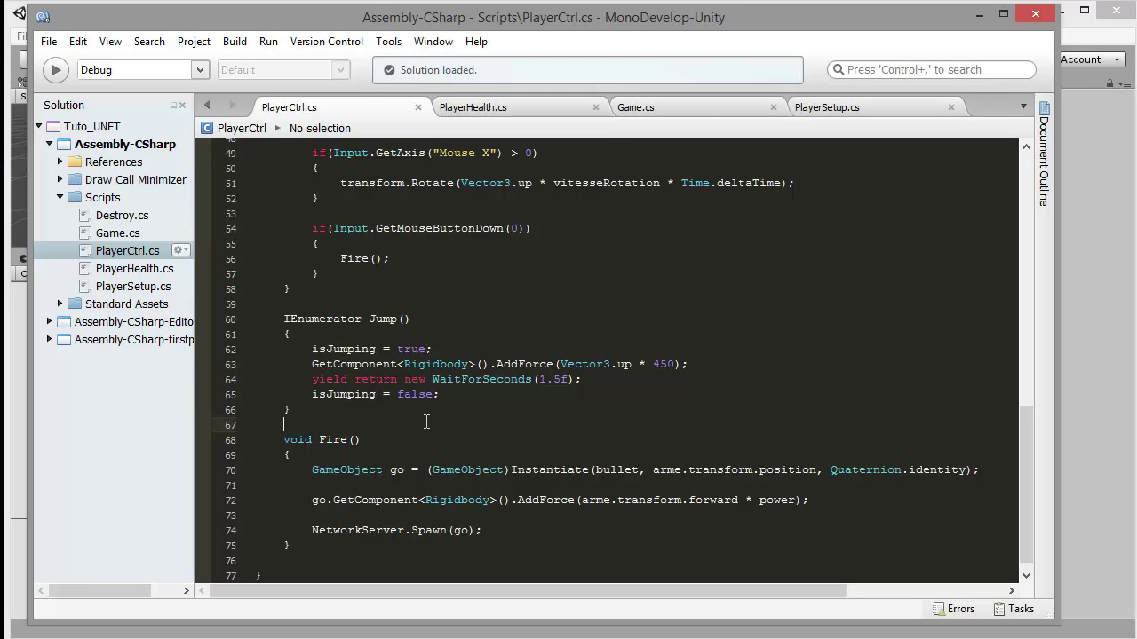
key(Return)
text([)
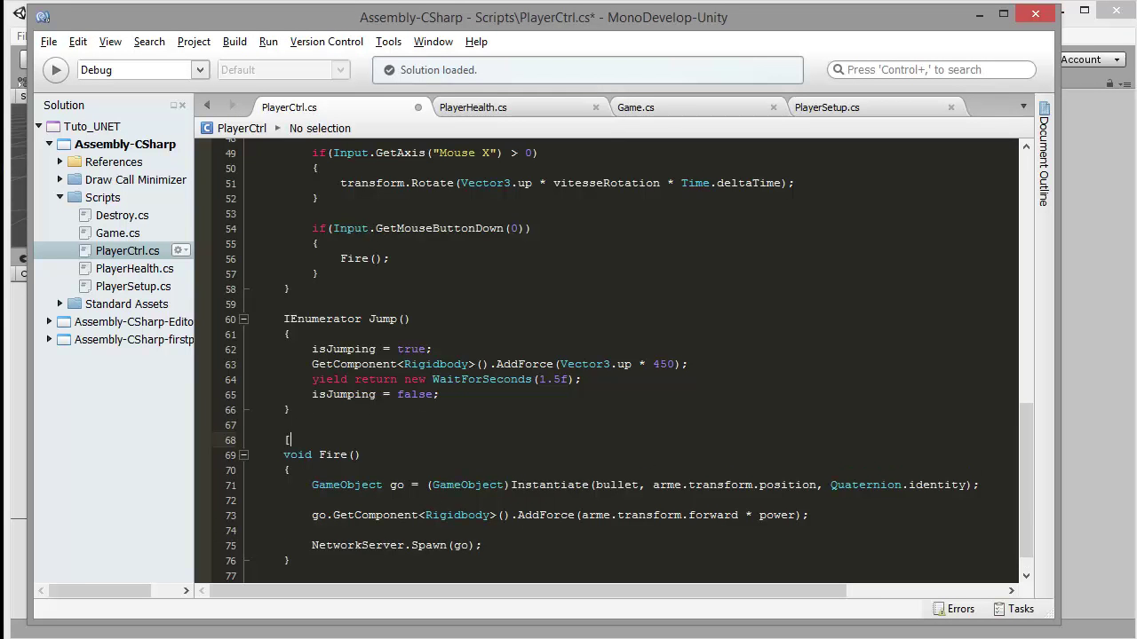
text(])
text(Co)
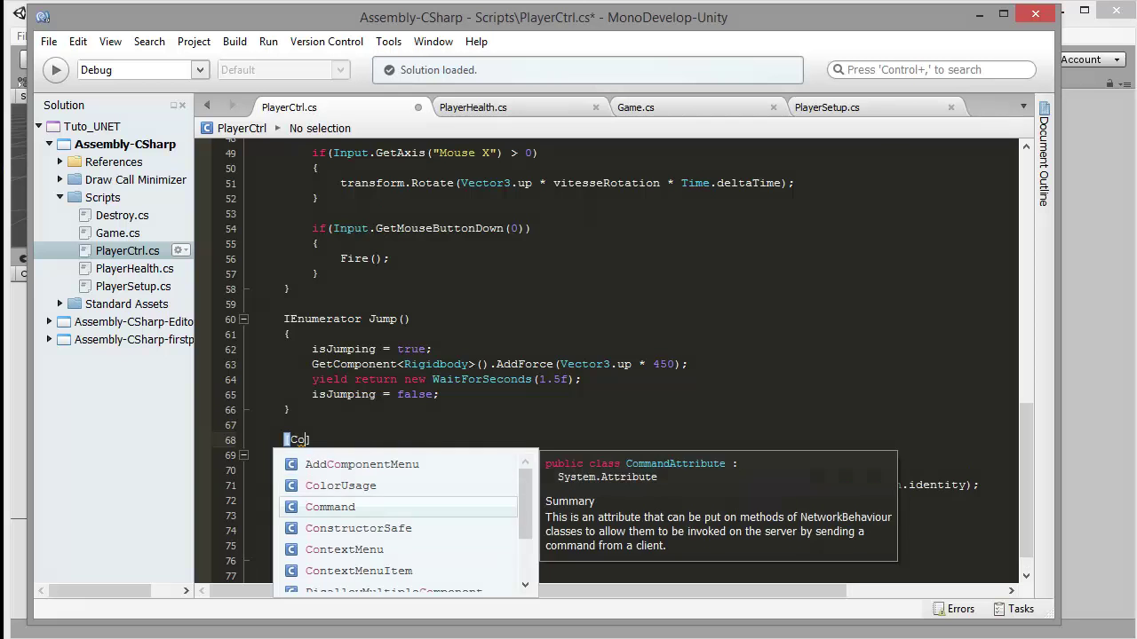
key(Return)
click(390, 428)
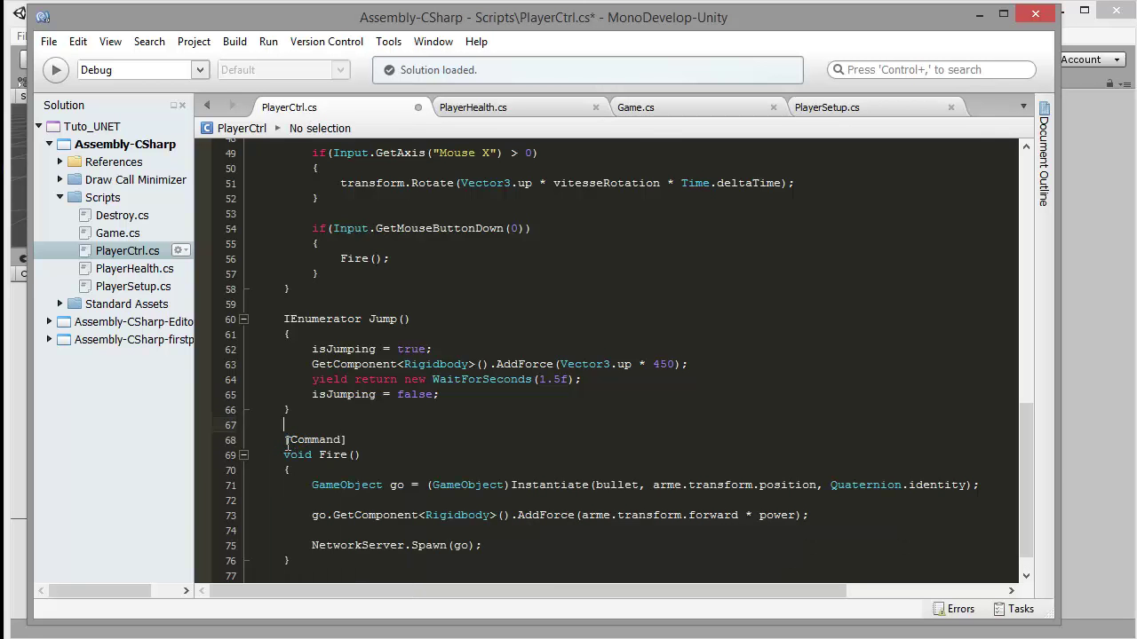
drag(285, 439, 347, 439)
Rename Fire to CmdFire, make Update call CmdFire, and save PlayerCtrl.cs.
double_click(323, 454)
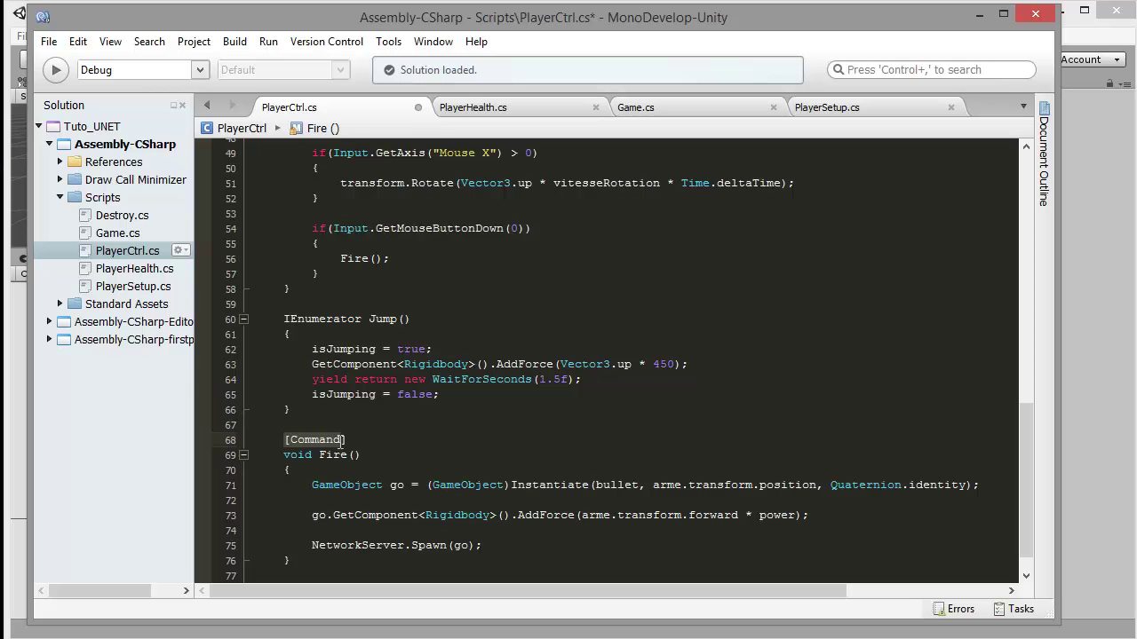
click(319, 454)
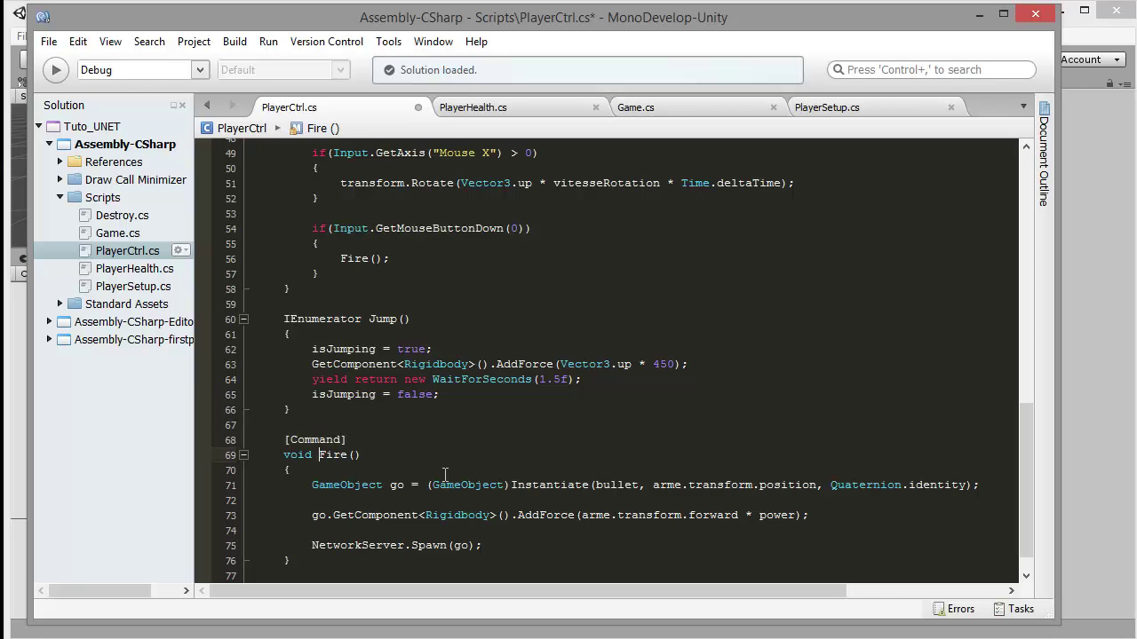
text(C)
text(md)
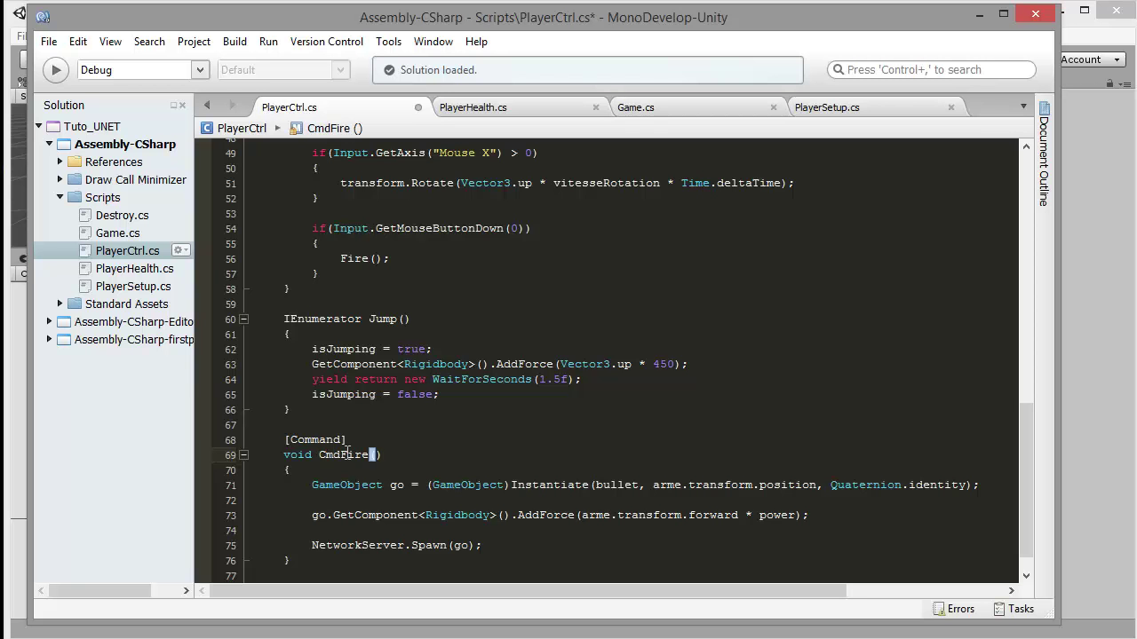
click(346, 455)
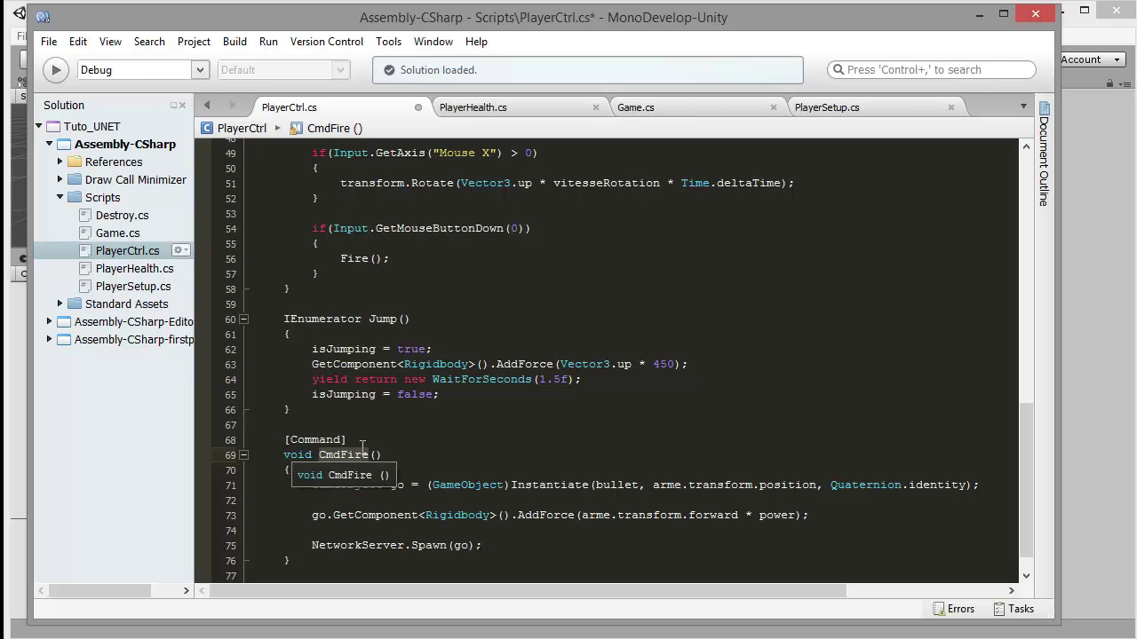
double_click(353, 259)
text(CmdFire)
key(ctrl+s)
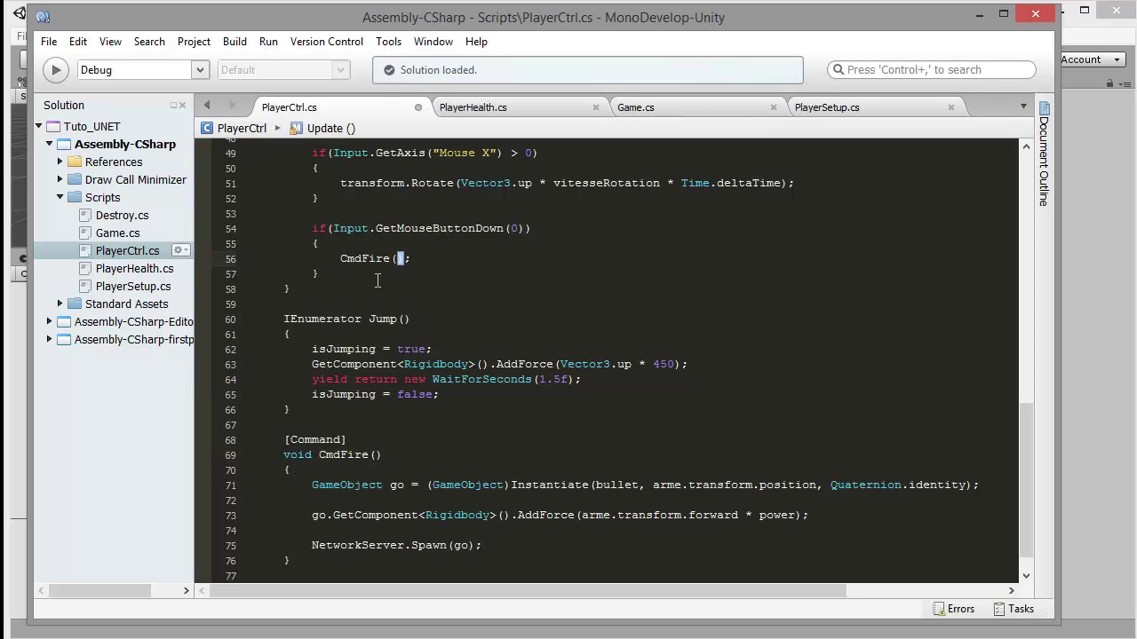
Highlight the [Command] attribute and the CmdFire method body, then return to Unity.
click(310, 440)
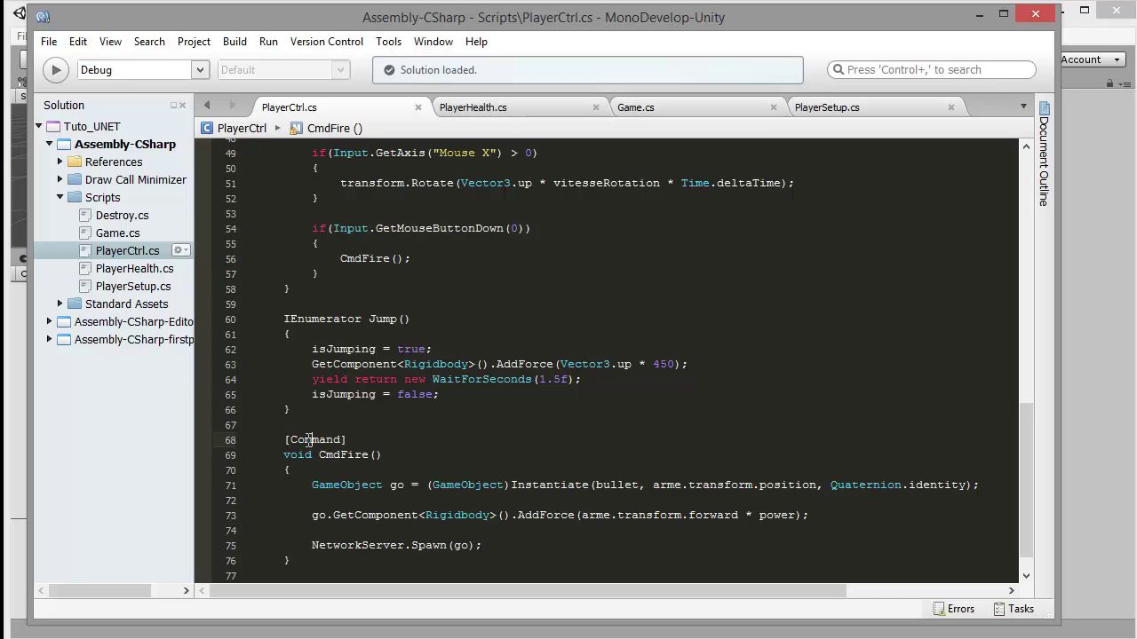
mouse_move(329, 442)
drag(285, 440, 351, 439)
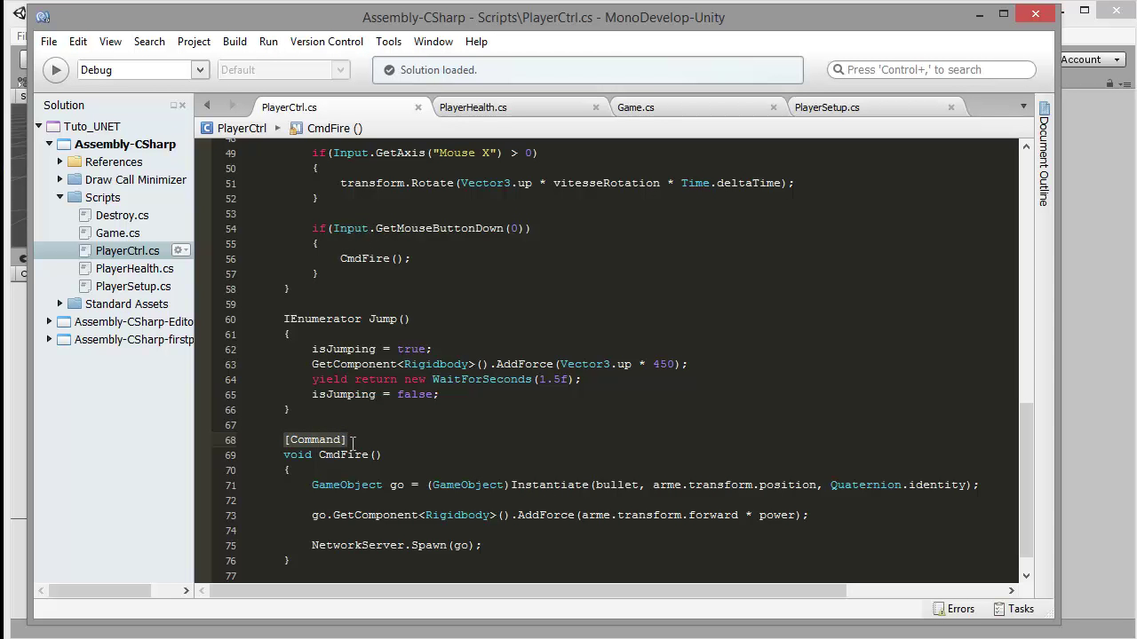
drag(284, 454, 291, 561)
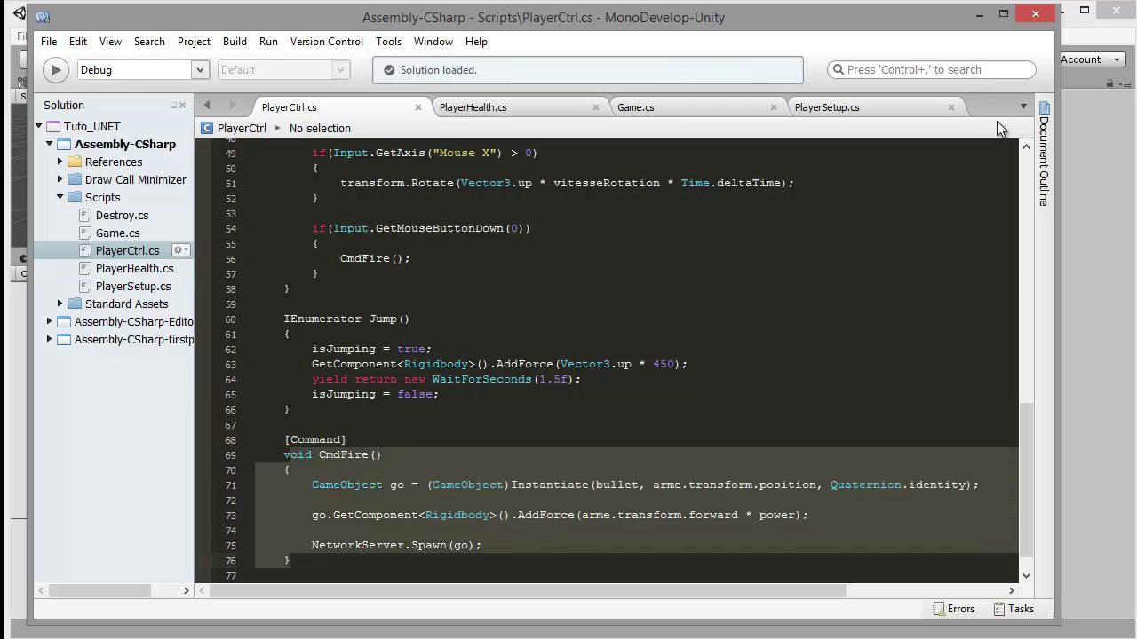
click(1109, 124)
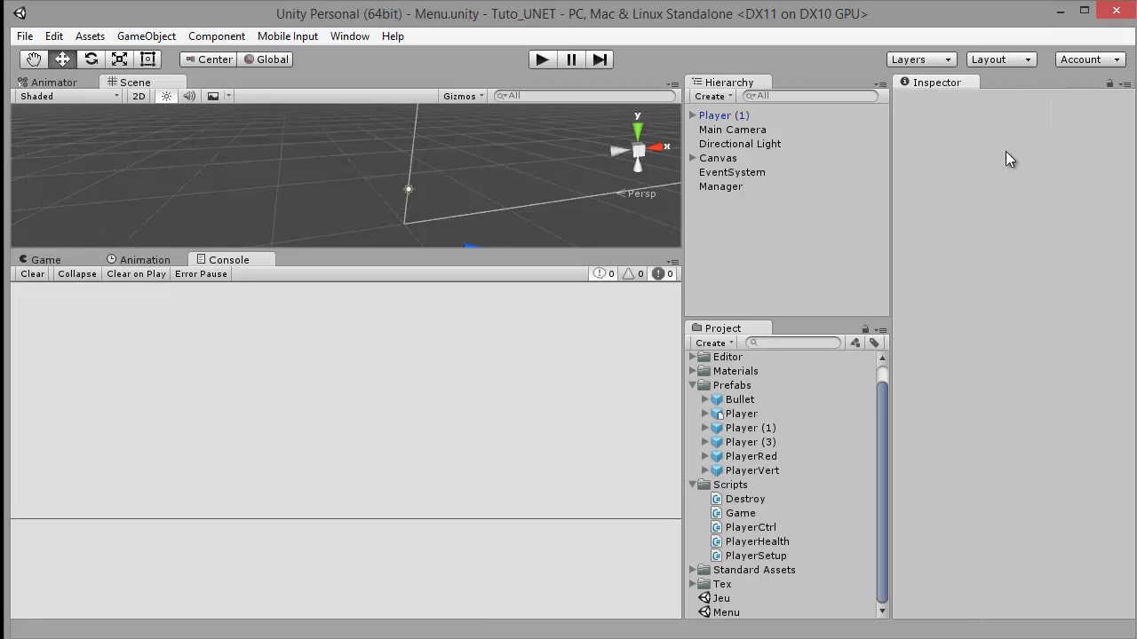
Set the PlayerVert prefab's Rigidbody Mass to 50 and Build and Run with Ctrl+B.
click(766, 470)
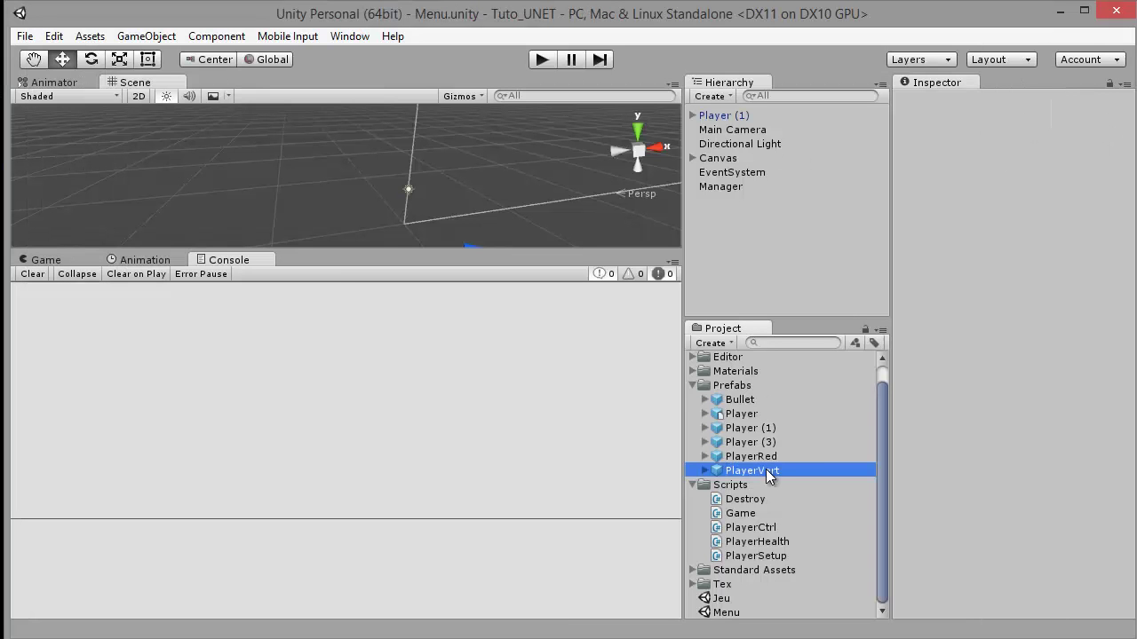
scroll(933, 245, down, 3)
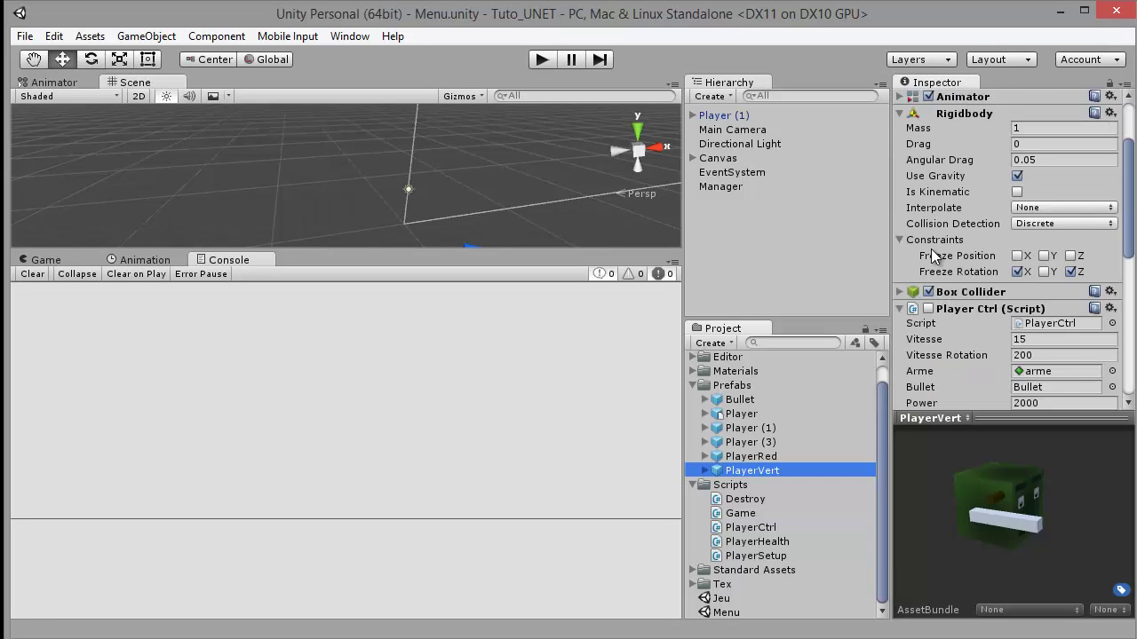
scroll(934, 246, down, 4)
scroll(931, 249, down, 2)
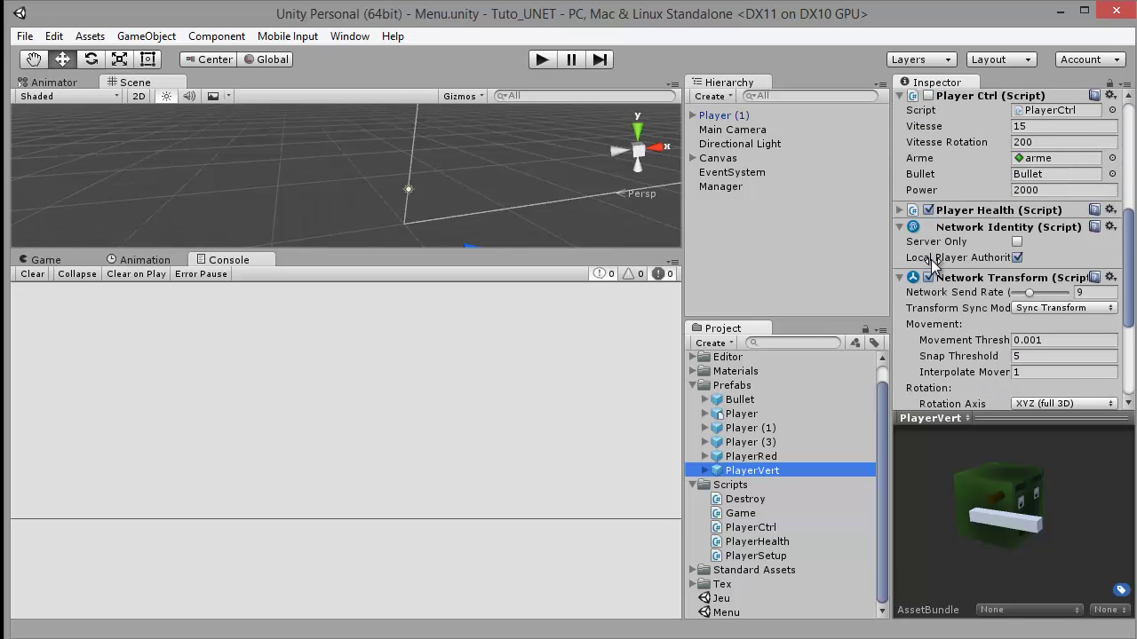
scroll(932, 250, down, 5)
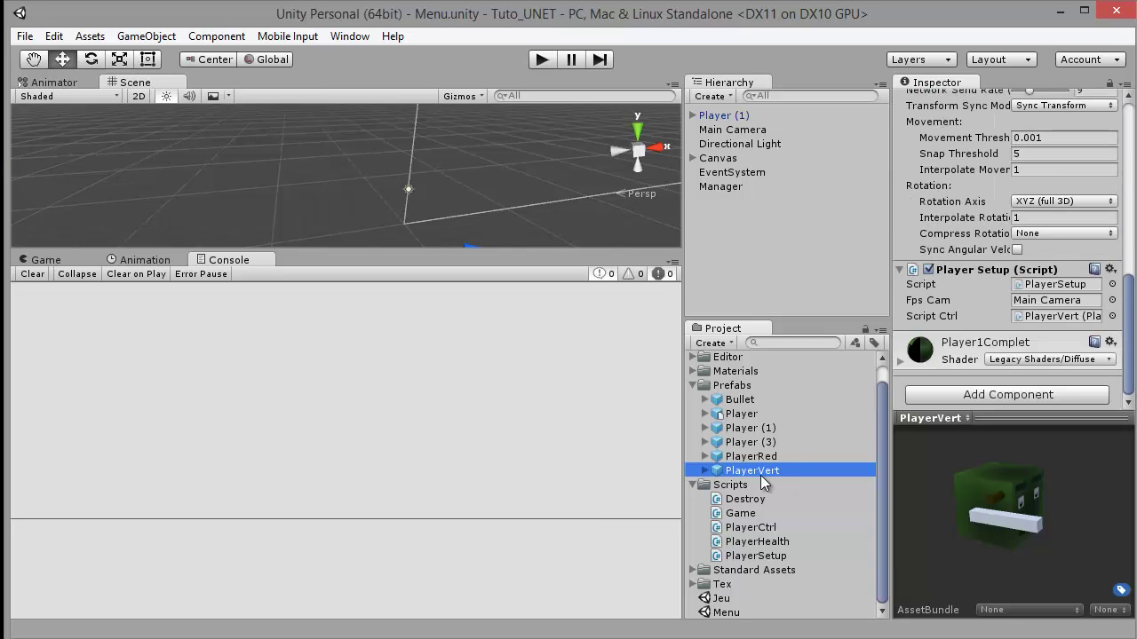
scroll(973, 352, up, 7)
scroll(973, 351, up, 7)
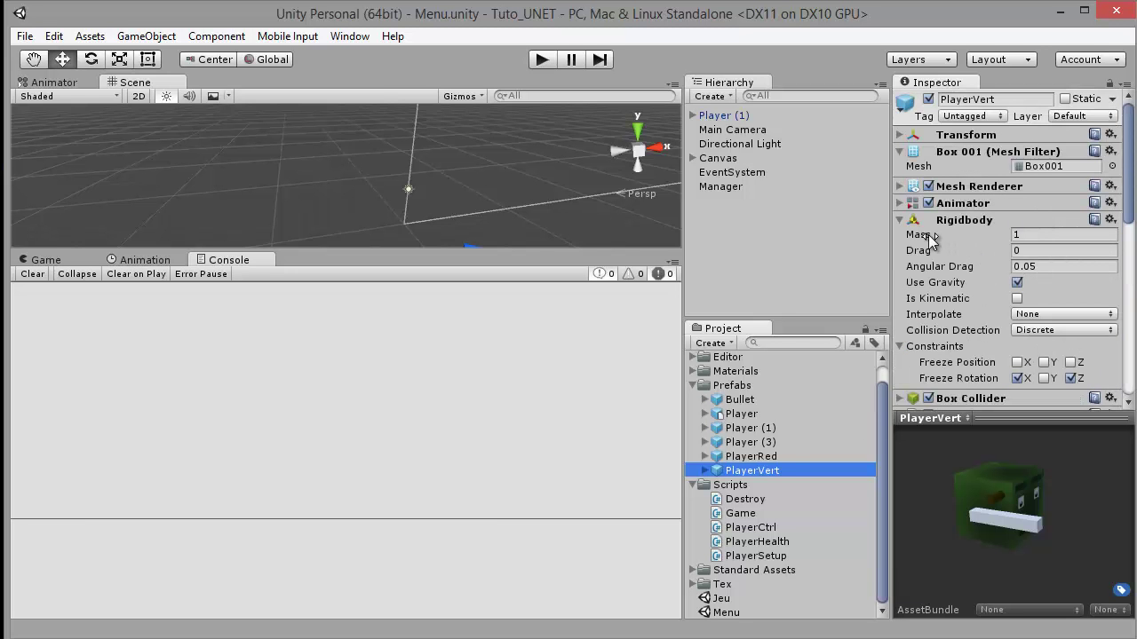
click(1023, 236)
text(50)
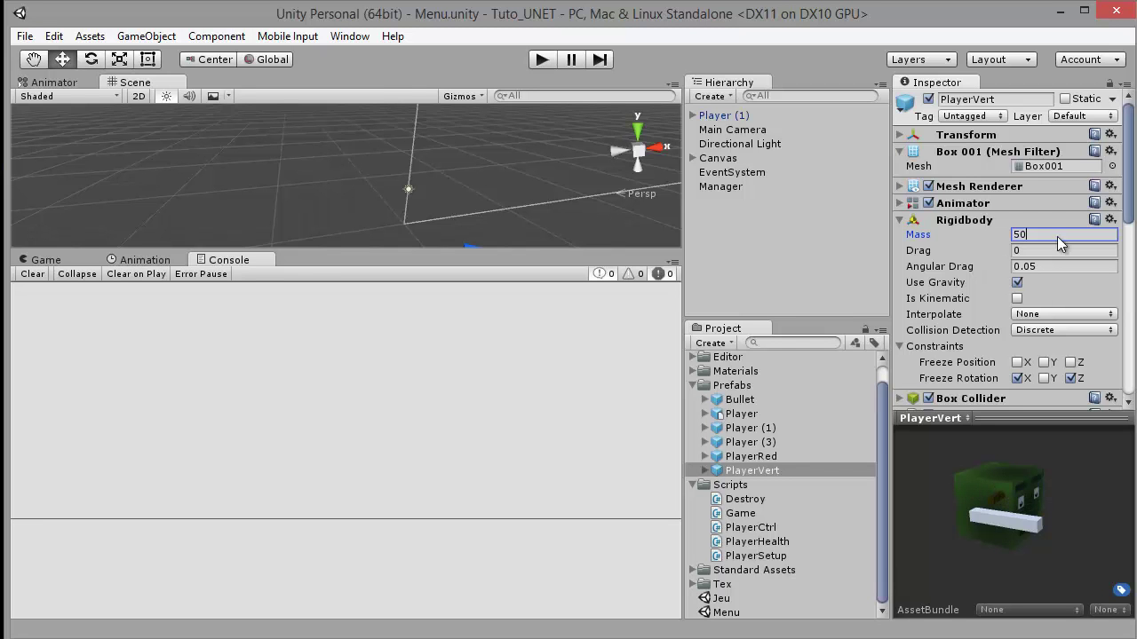
click(564, 242)
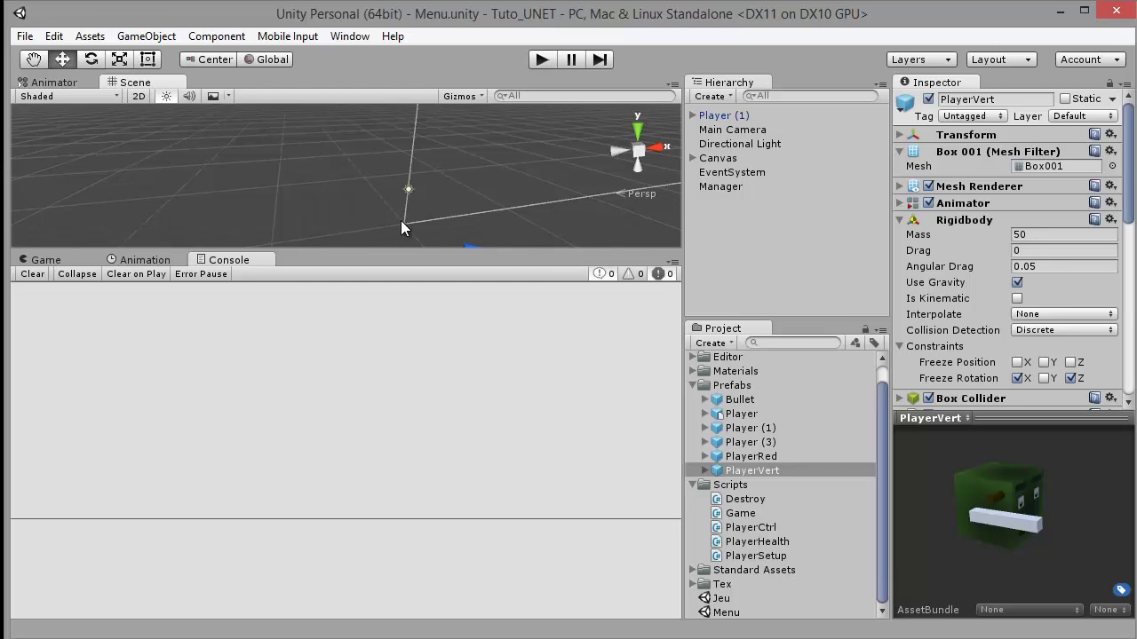
key(ctrl+b)
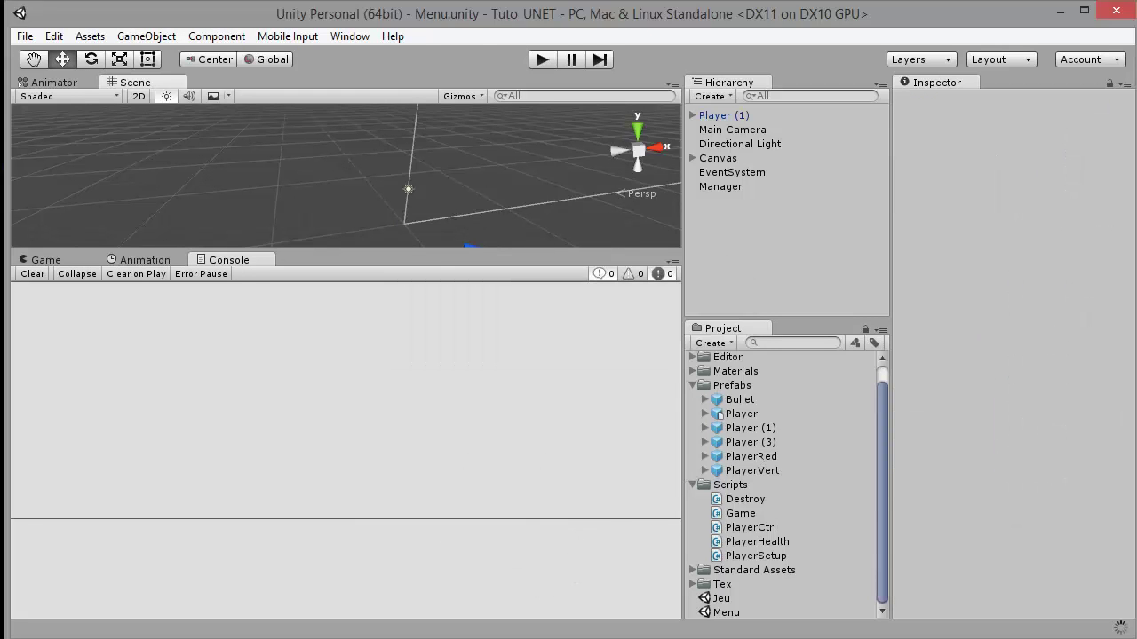
Launch two copies of Jeu.exe side by side, one as LAN Host and one as LAN Client.
click(793, 571)
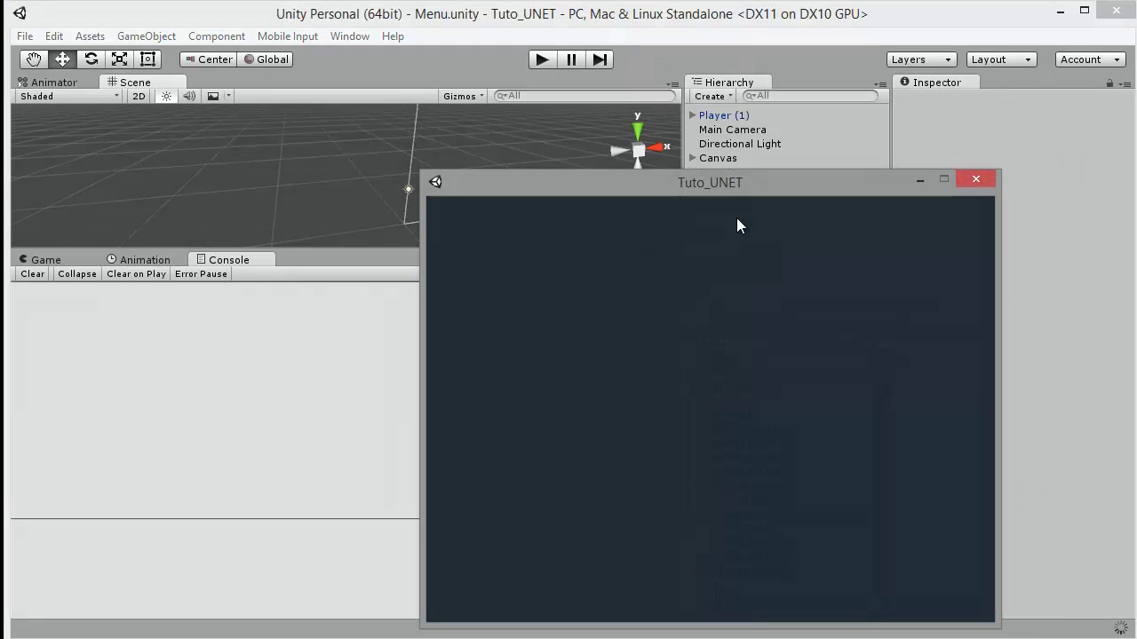
drag(736, 218, 861, 187)
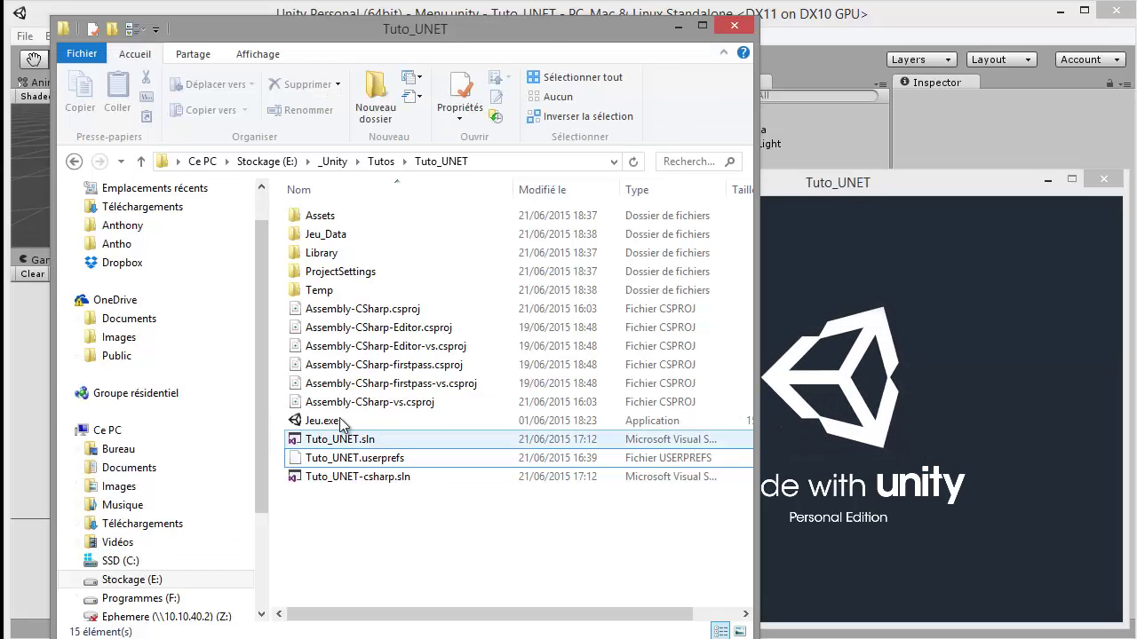
double_click(337, 426)
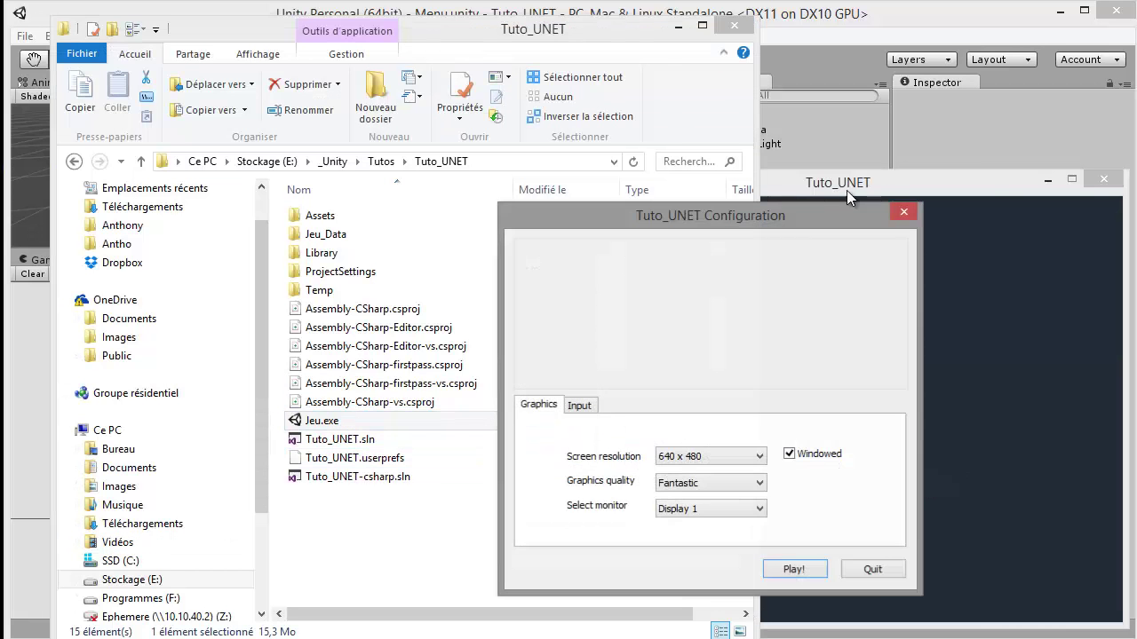
click(792, 573)
drag(773, 187, 362, 21)
click(881, 188)
drag(776, 188, 785, 189)
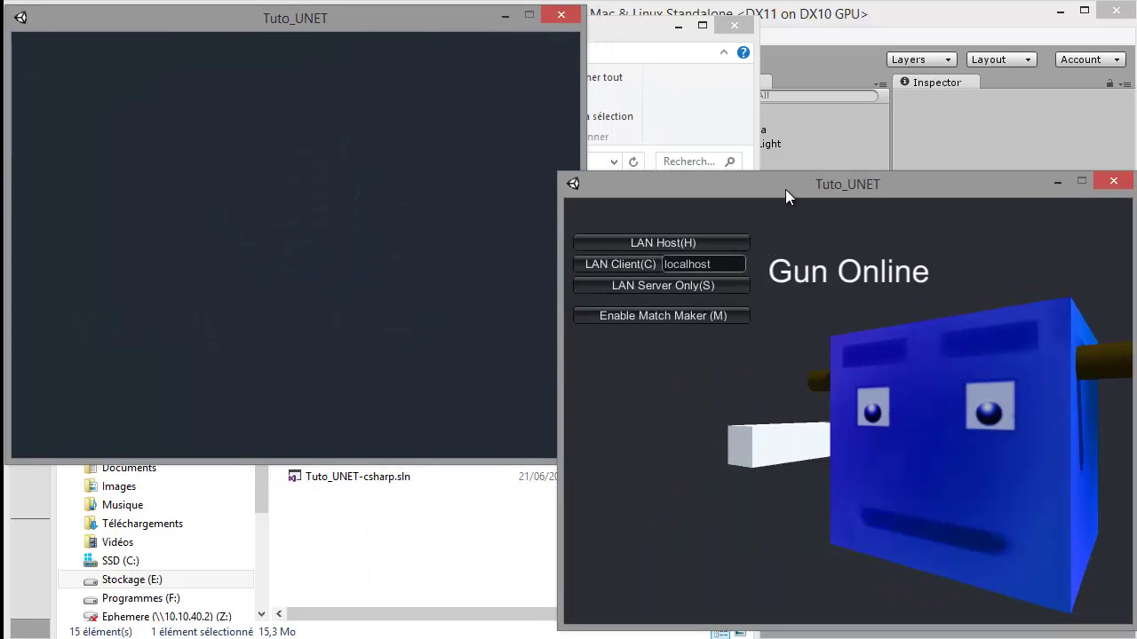
click(649, 252)
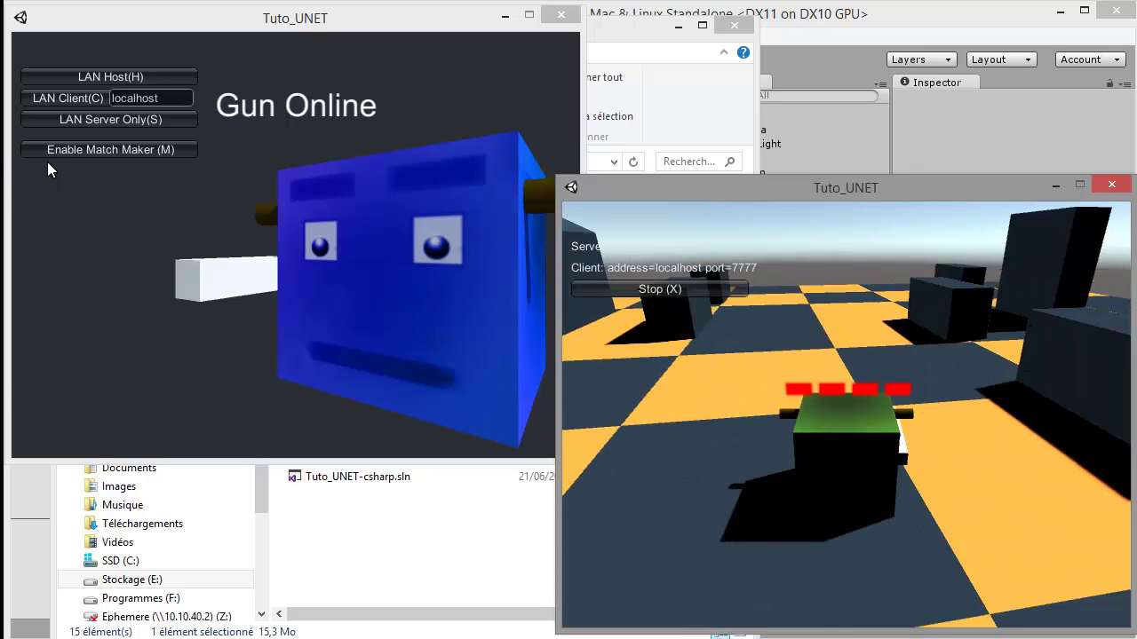
click(46, 103)
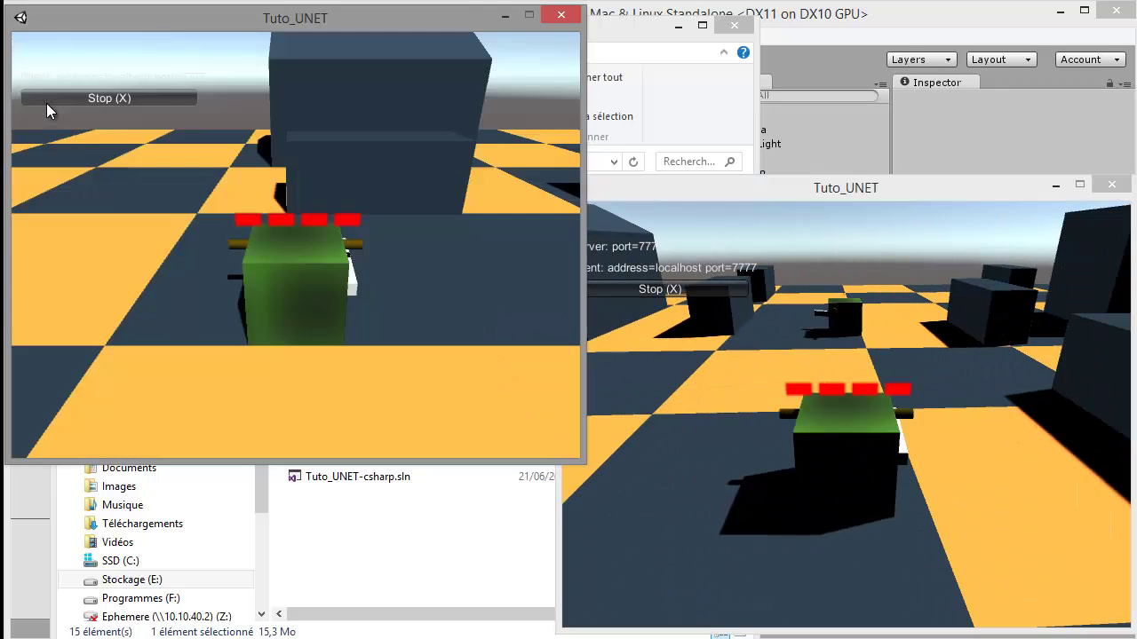
Aim the client tank at the host tank and fire several shells.
key(Right)
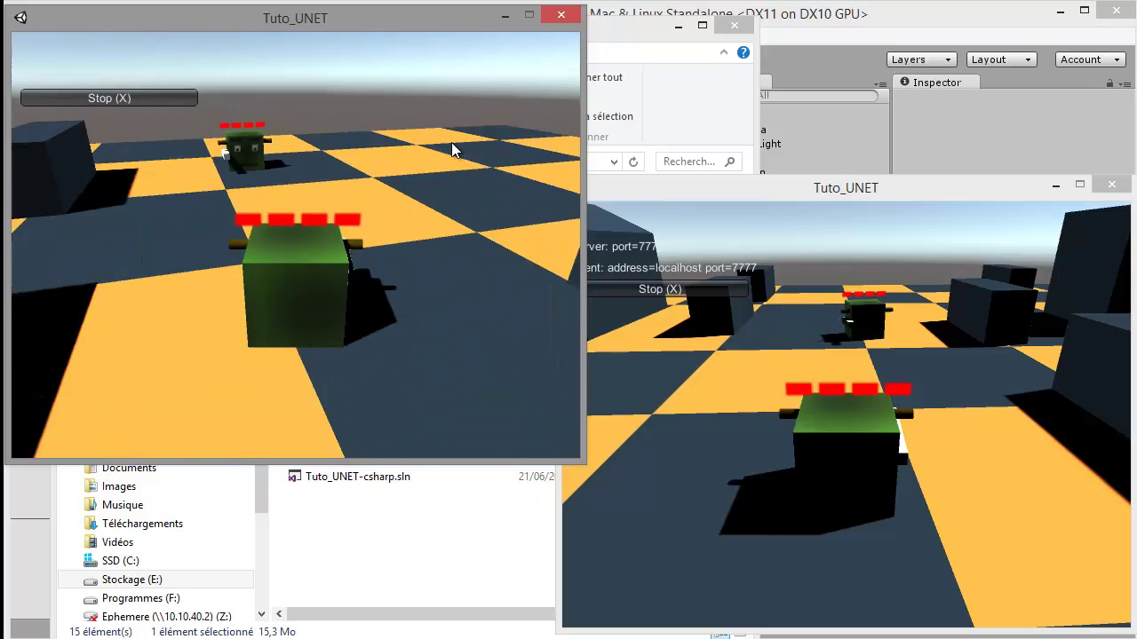
key(space)
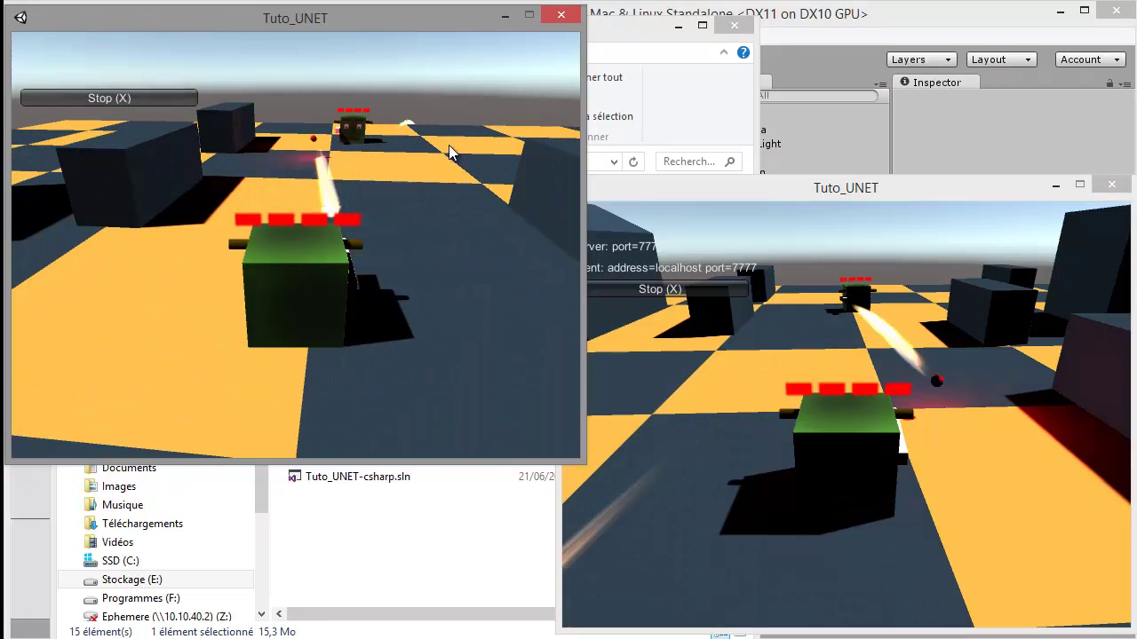
key(Left)
key(space)
key(Right)
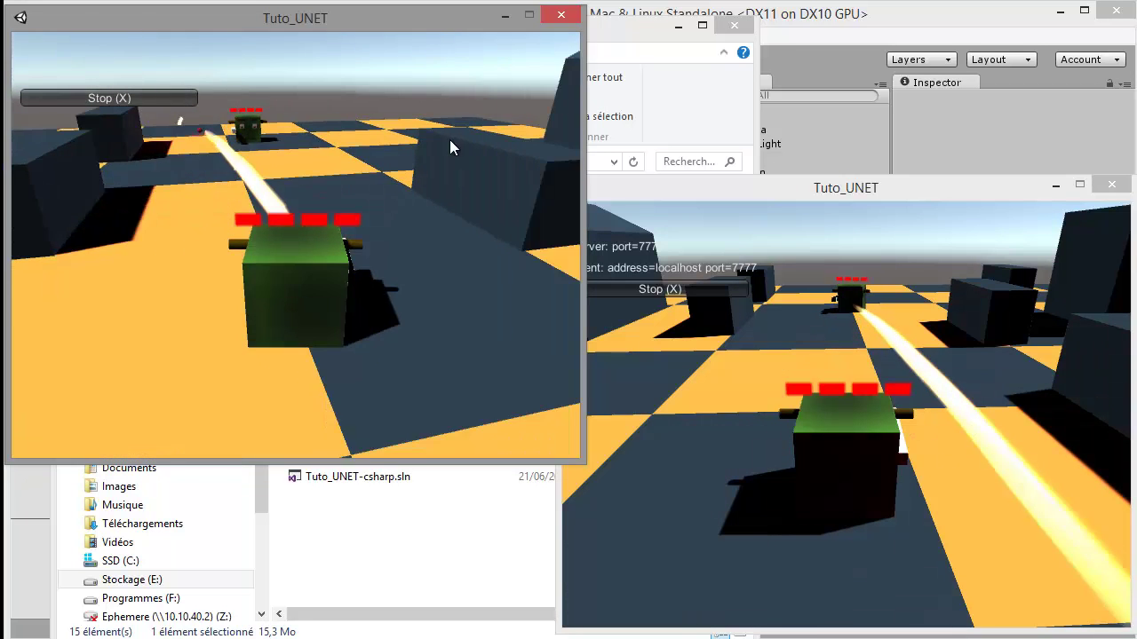
key(Left)
key(space)
key(Left)
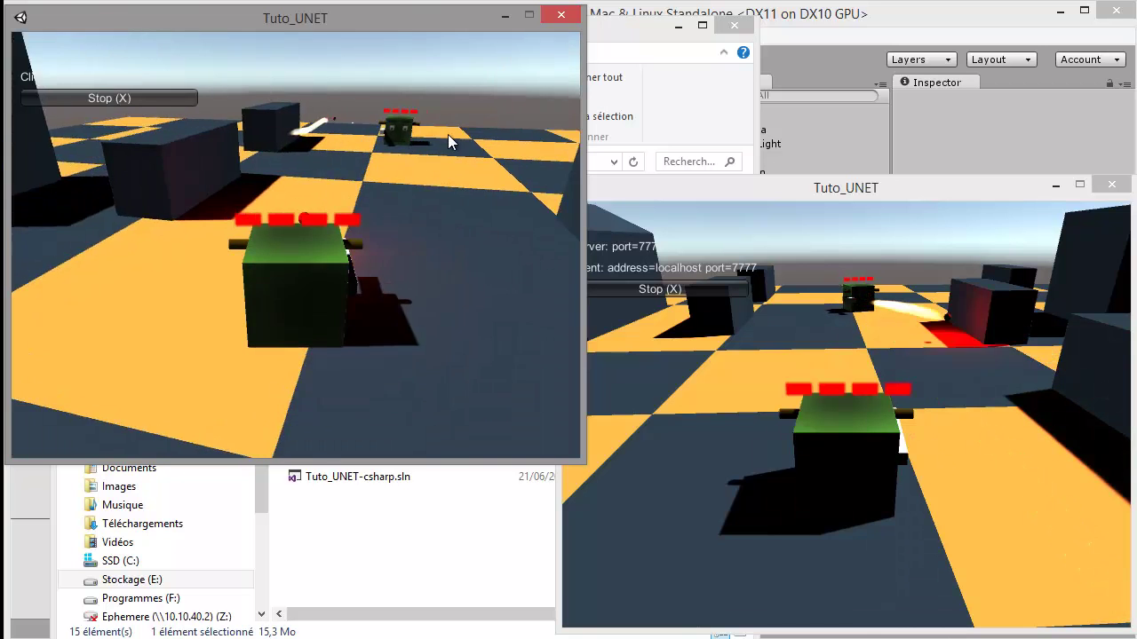
key(space)
key(Right)
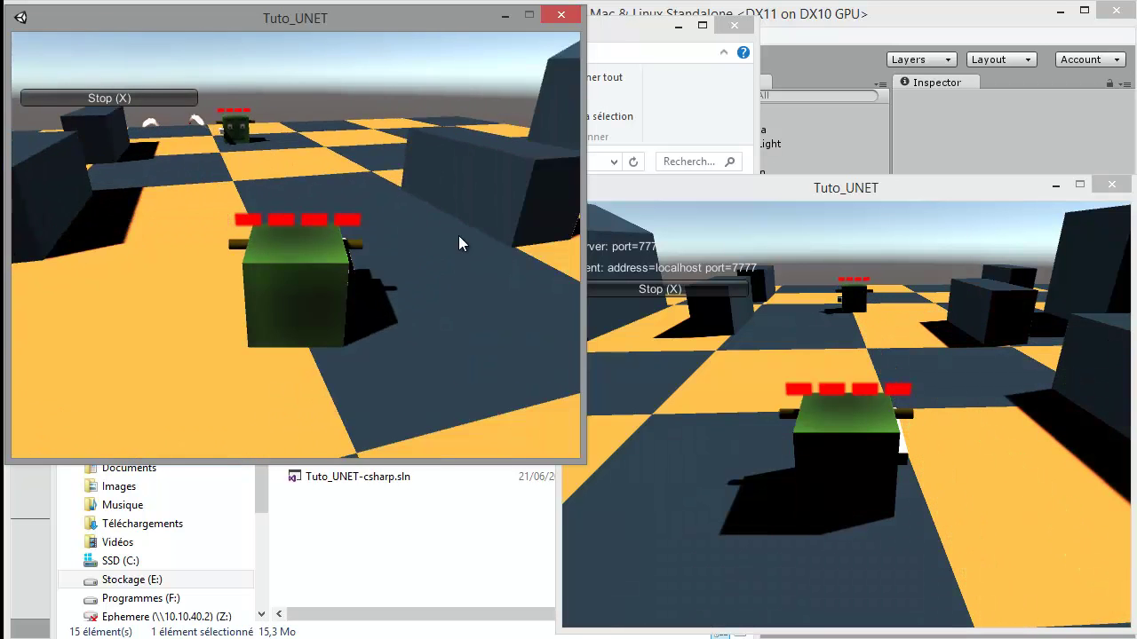
key(Left)
key(Right)
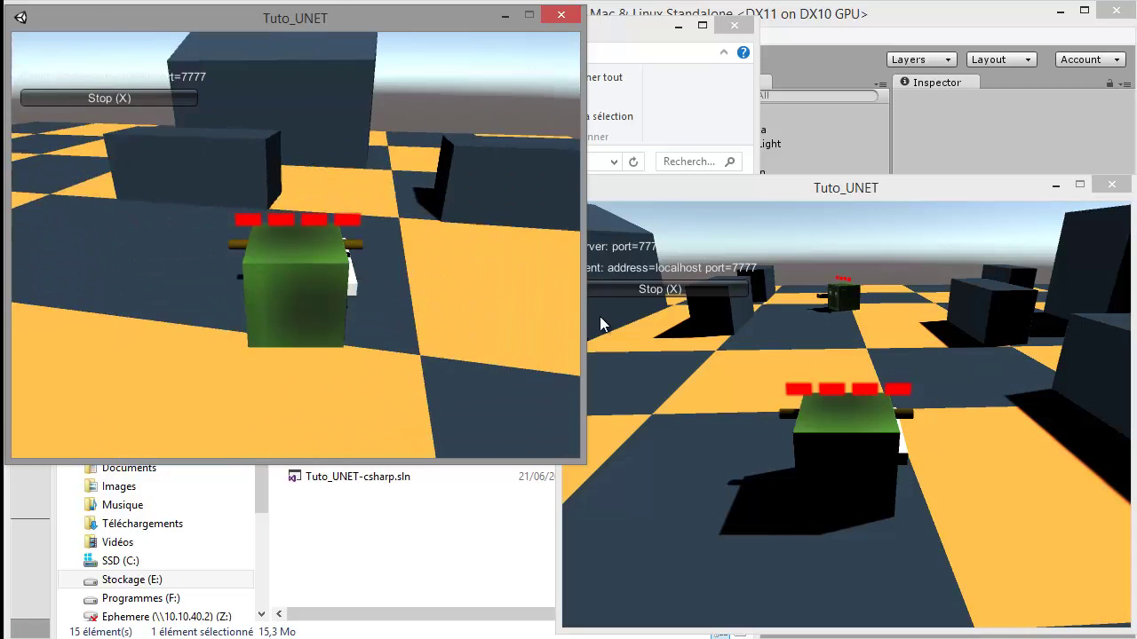
In the host window, turn and drive the host tank while firing shells at the enemy.
click(600, 316)
key(Left)
key(Left)
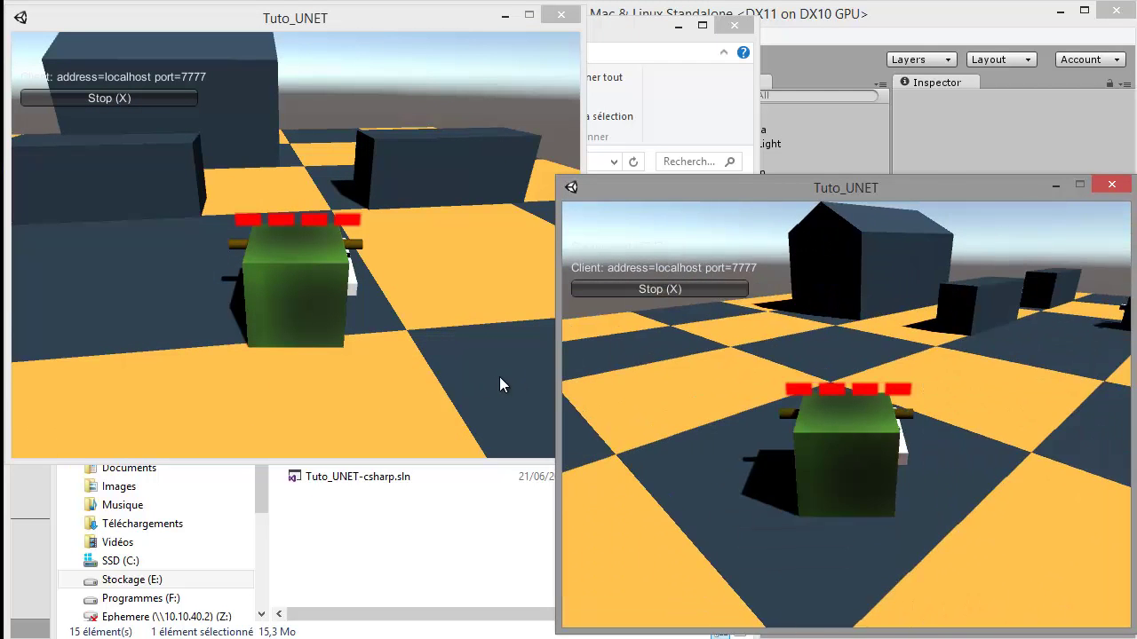
key(Left)
key(Right)
key(Right)
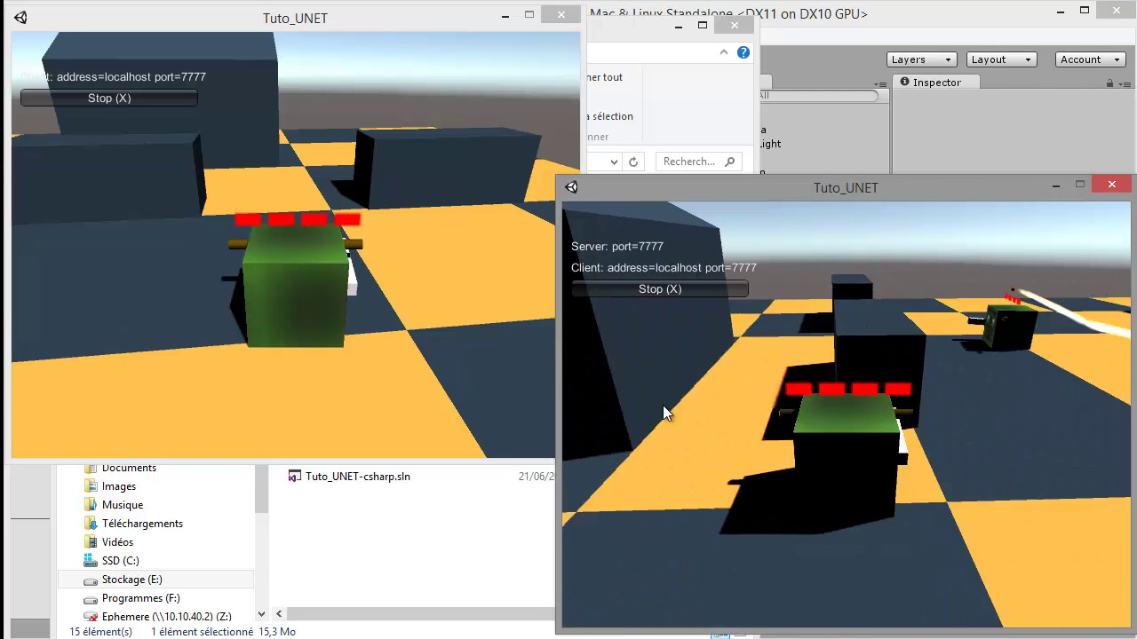
key(space)
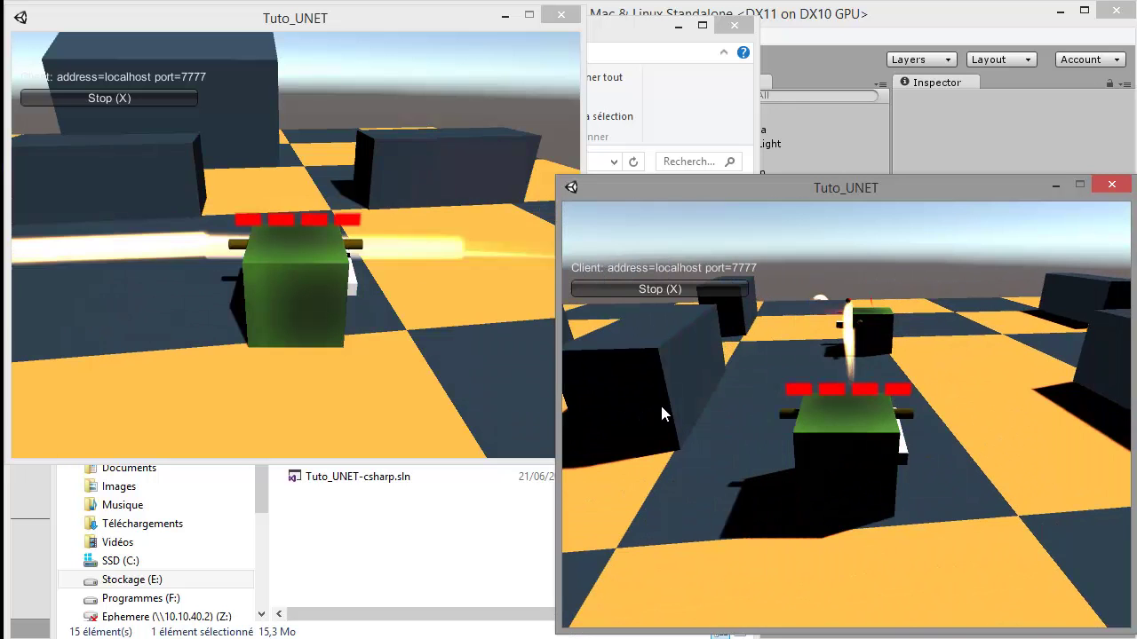
key(Left)
key(Up)
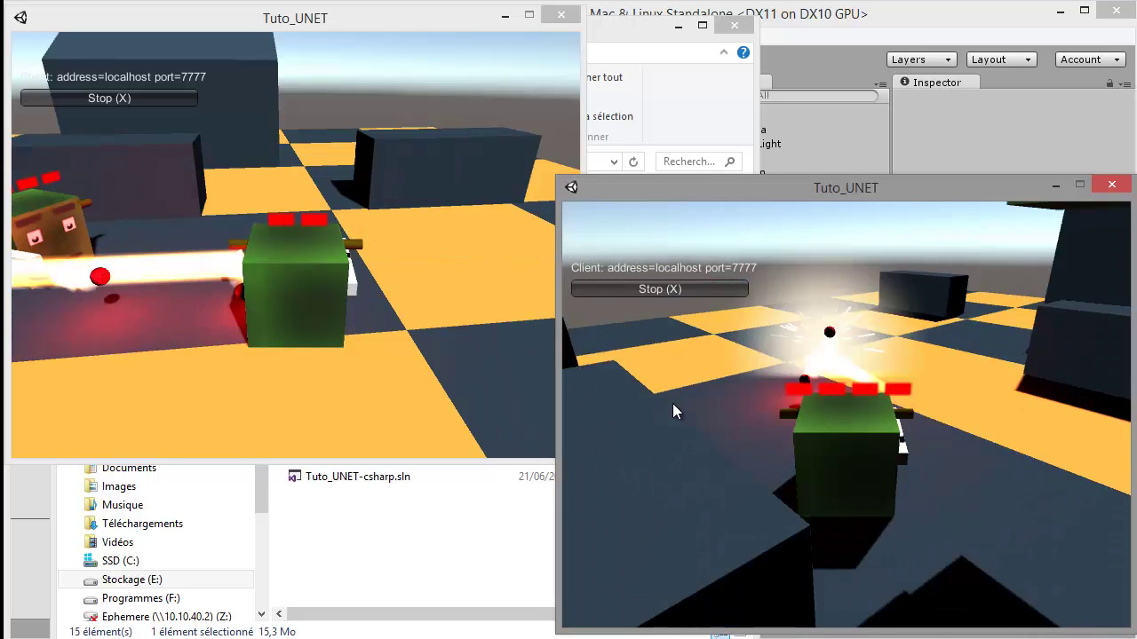
key(space)
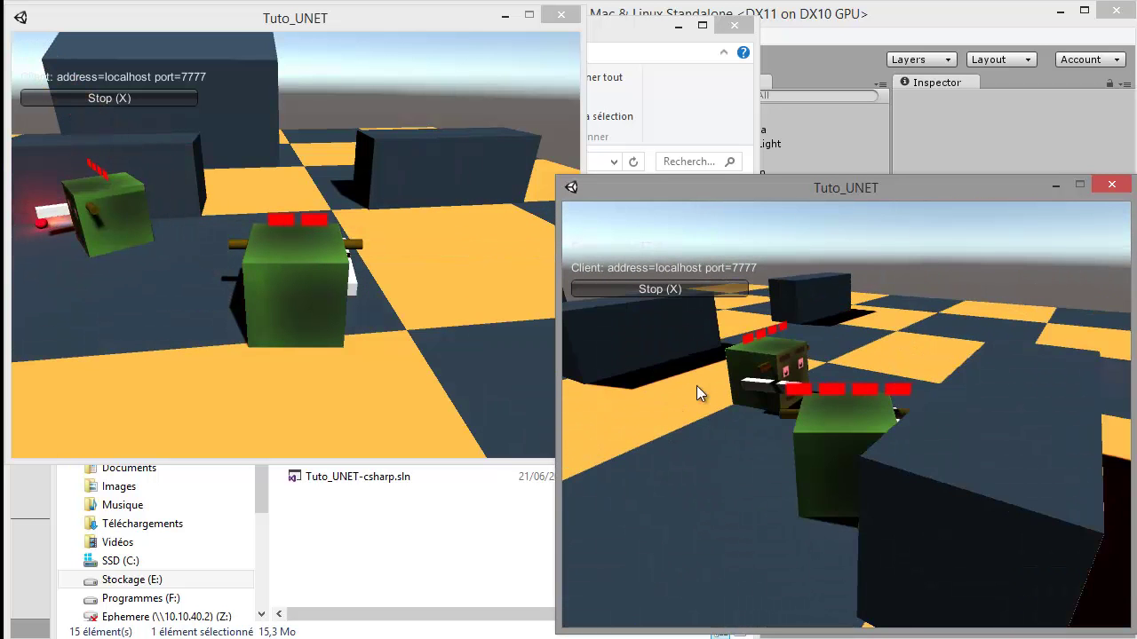
key(Left)
key(Right)
Close both game windows, return to the Unity editor, and inspect the Bullet prefab.
click(1111, 187)
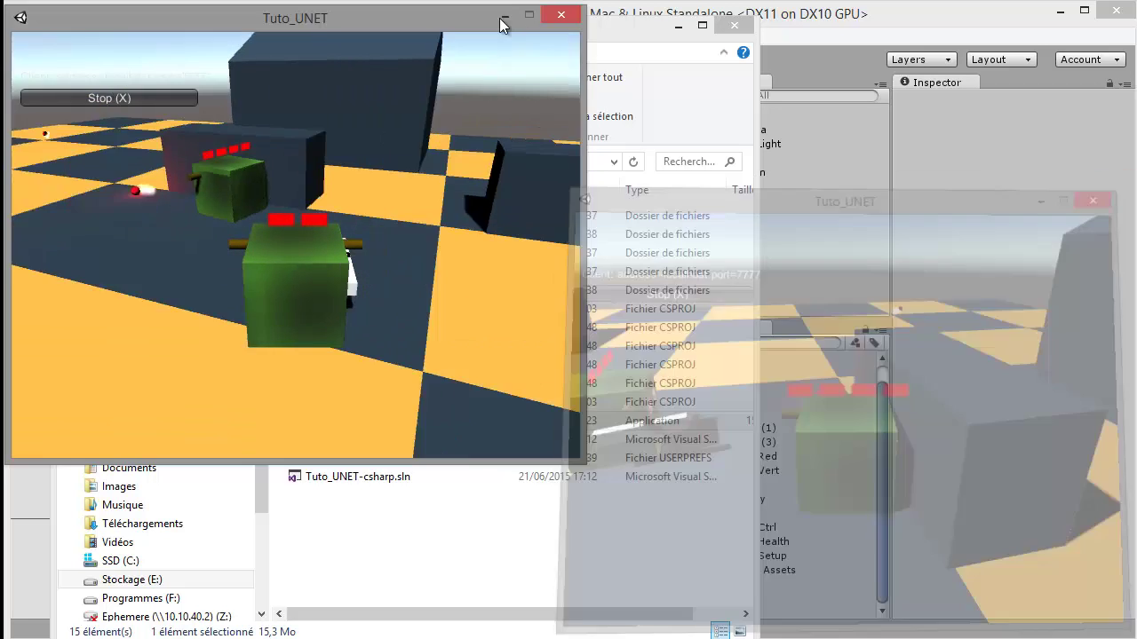
click(561, 15)
click(797, 33)
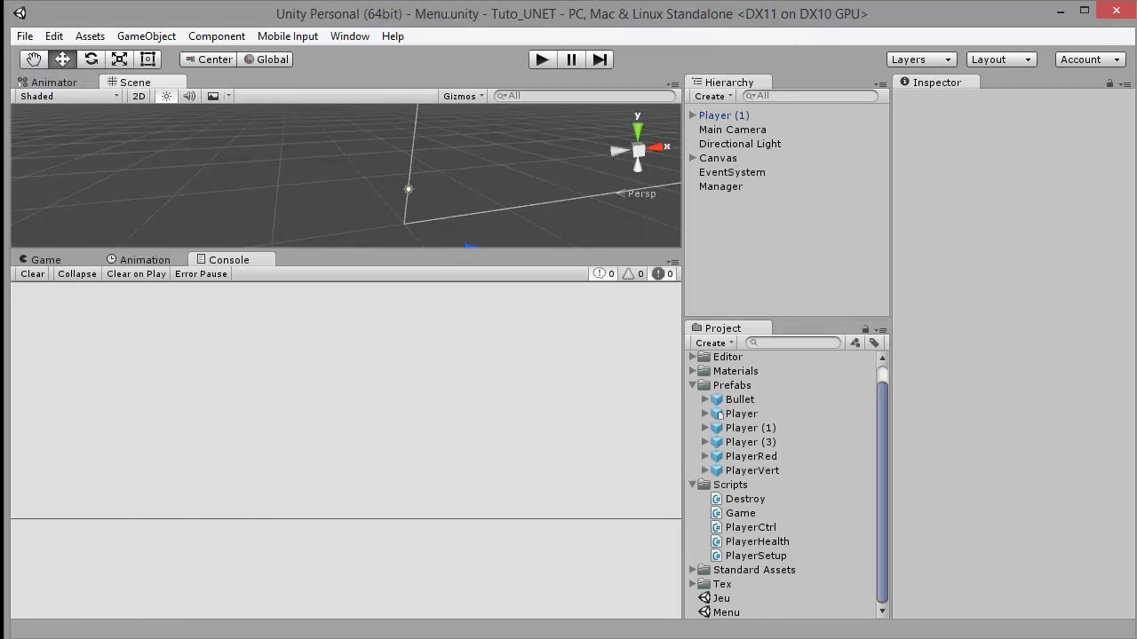
click(749, 400)
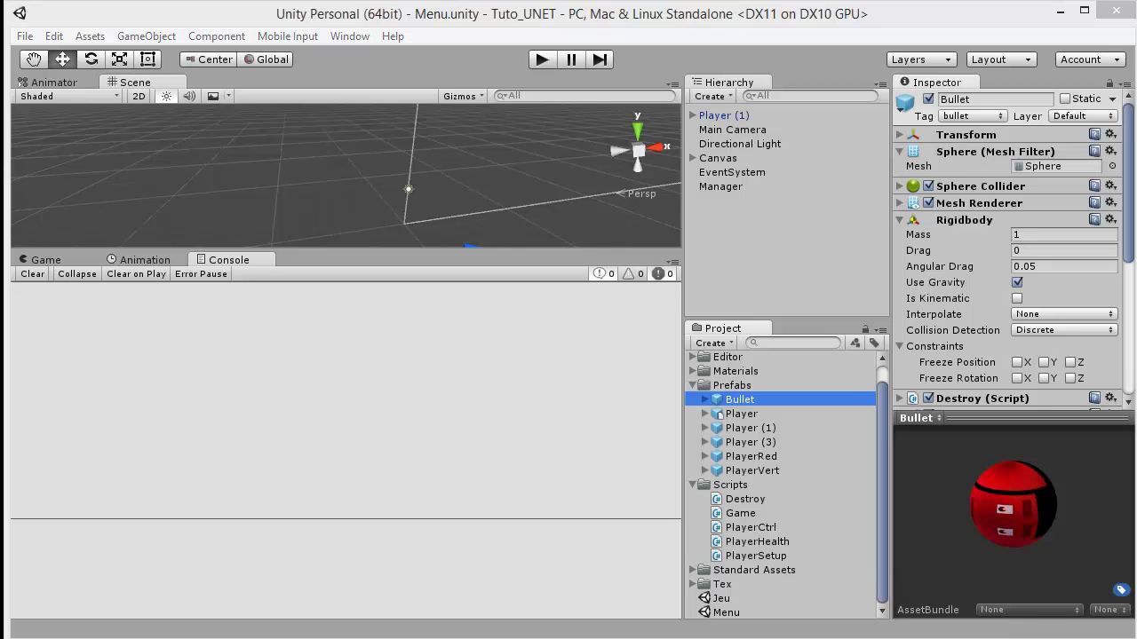
click(949, 524)
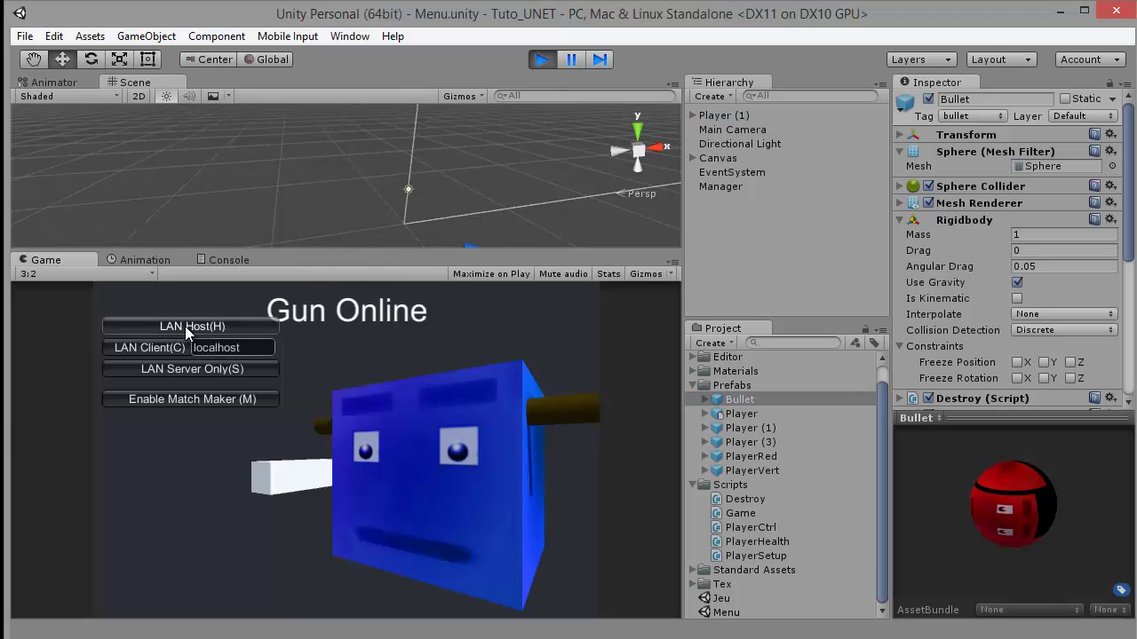
Play as LAN Host in the editor, inspect PlayerVert(Clone)'s Network Information, then stop playing.
click(185, 325)
key(Right)
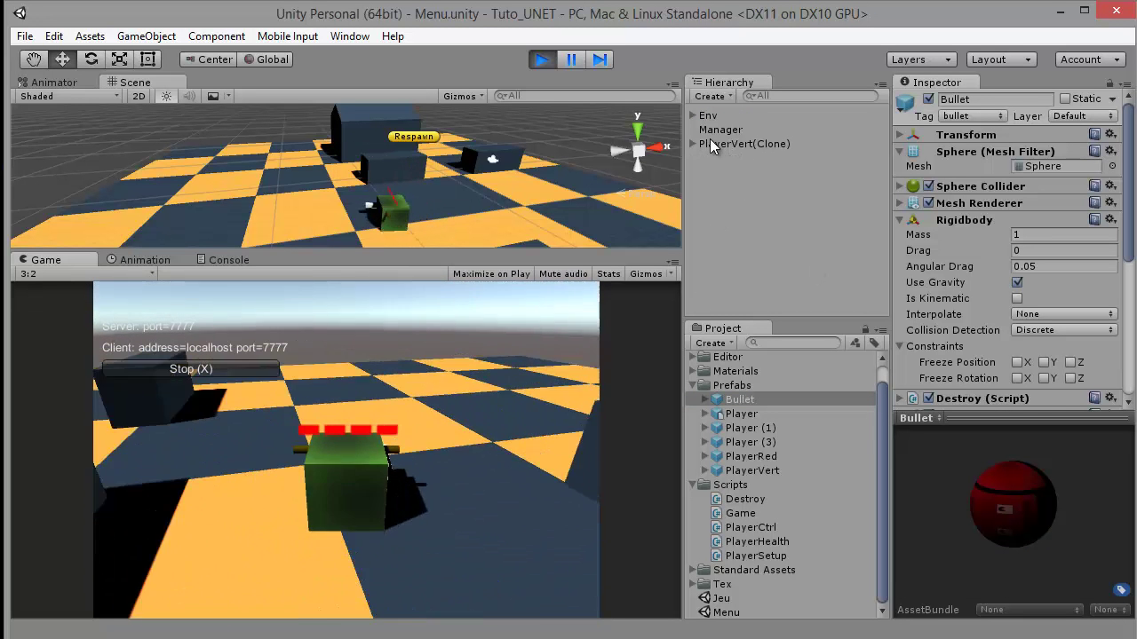
click(714, 143)
scroll(991, 306, down, 3)
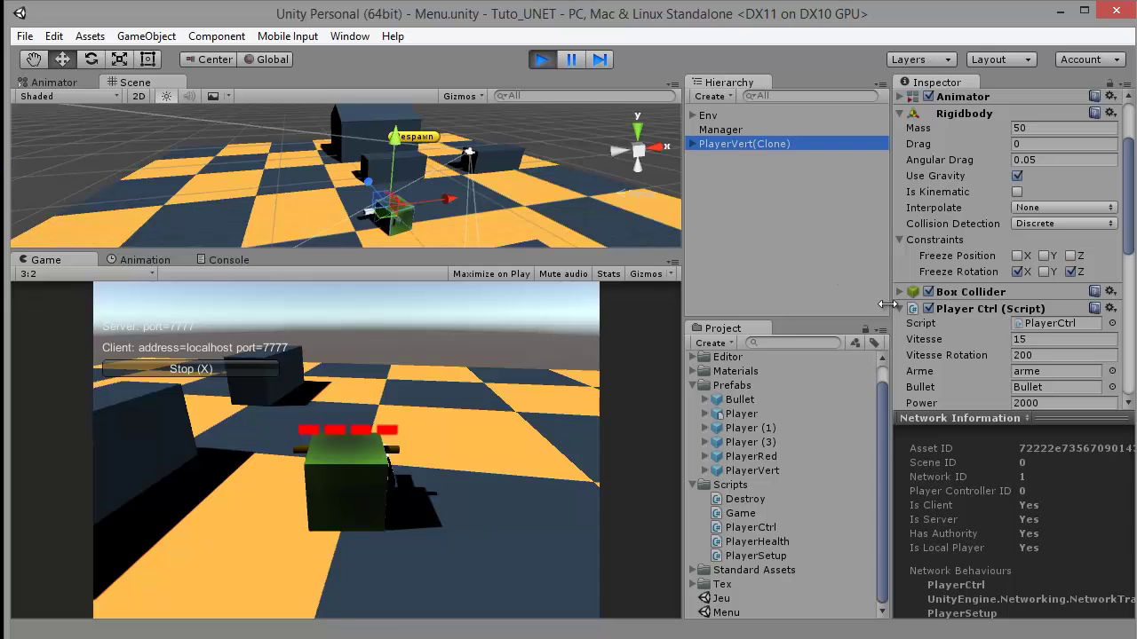
click(542, 60)
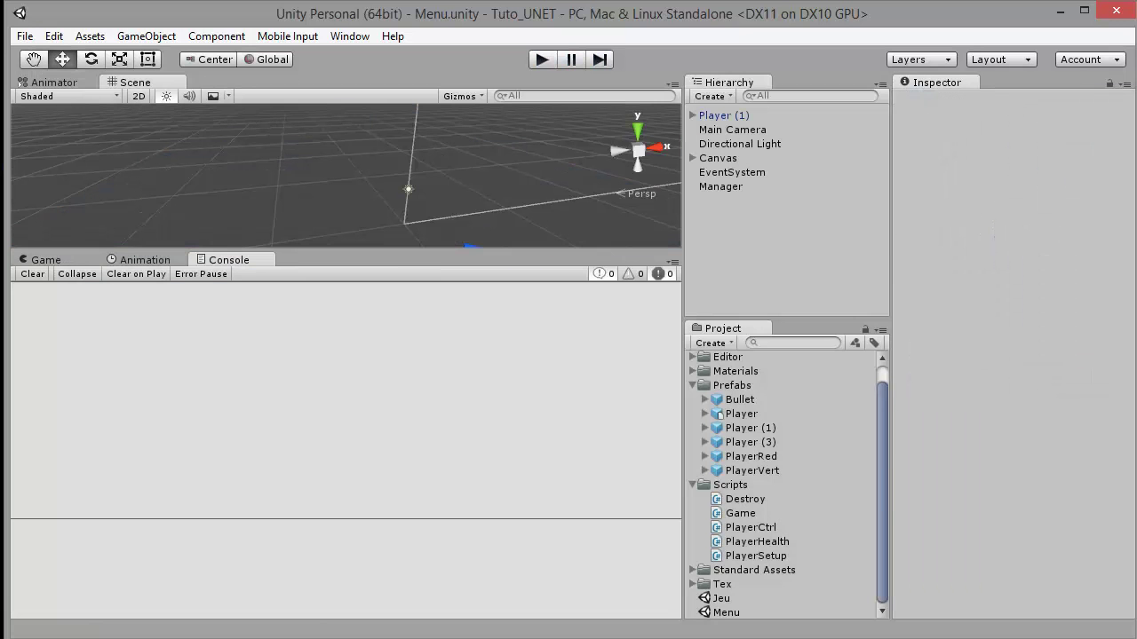
Change the jump force on line 63 of PlayerCtrl.cs to Vector3.up * 450 * 50.
key(alt+Tab)
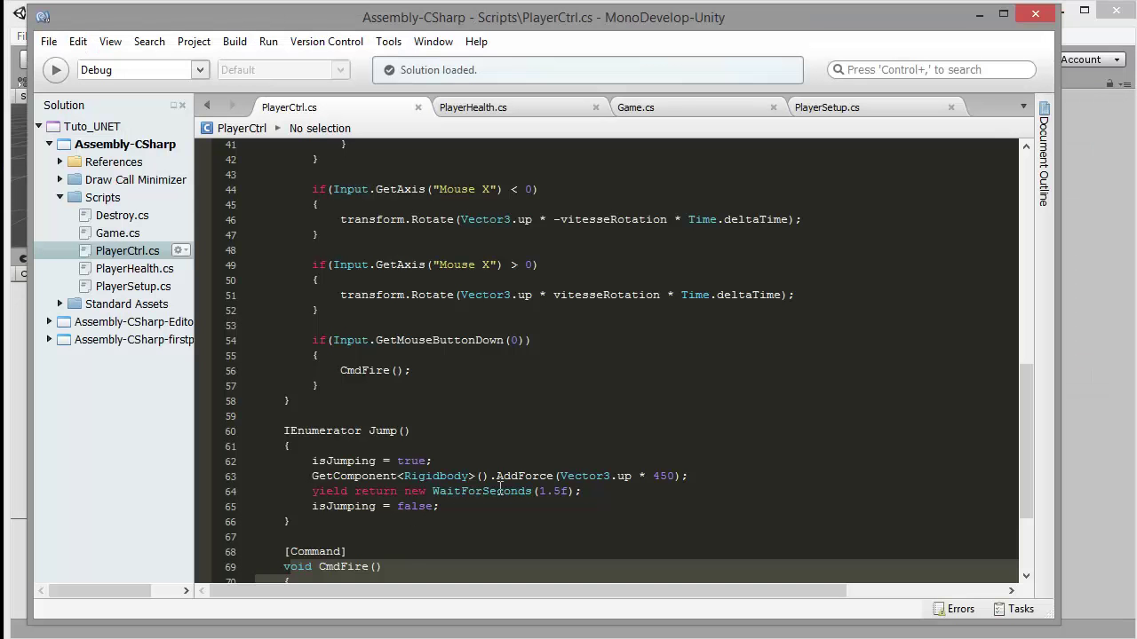
click(671, 476)
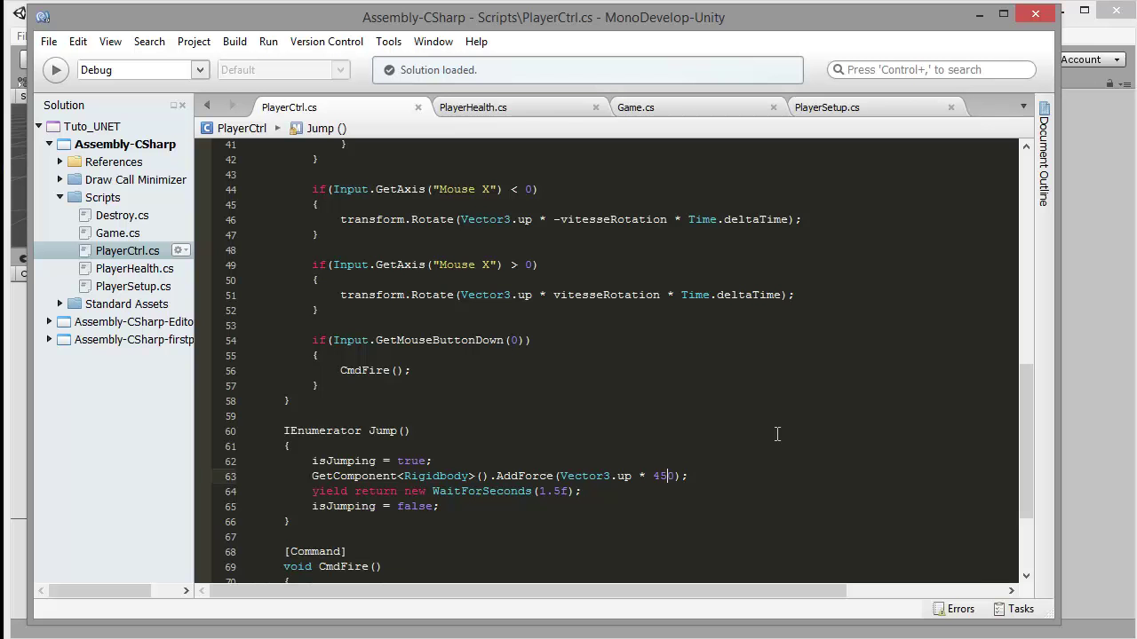
text(* 50)
key(alt+Tab)
Play the game in Unity as LAN Host and fire a bullet from the tank.
click(541, 62)
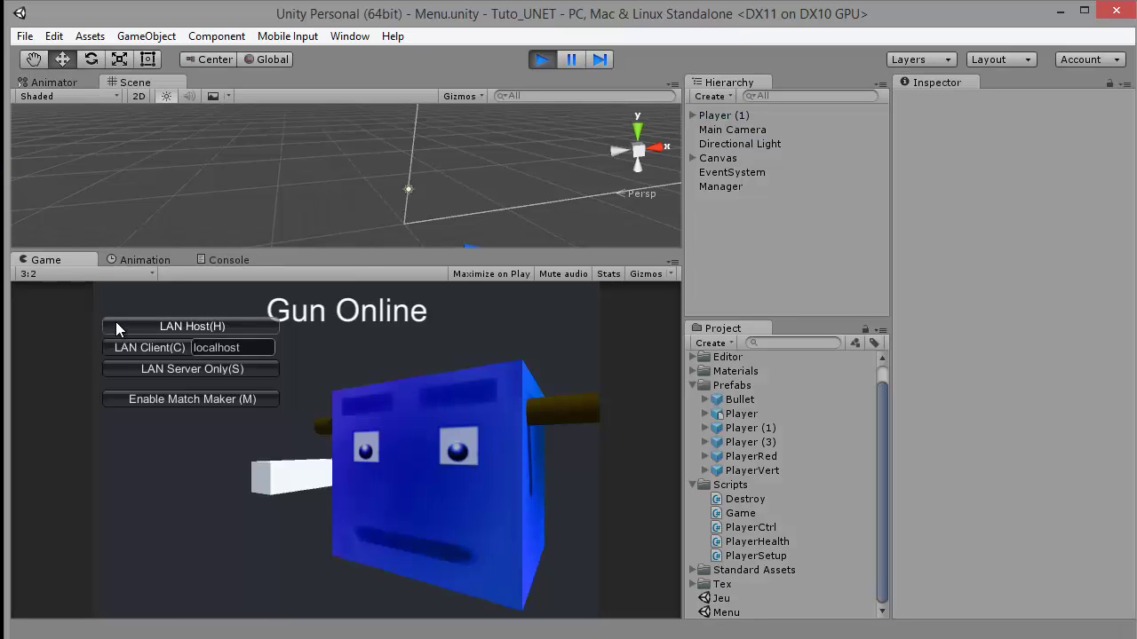
click(115, 324)
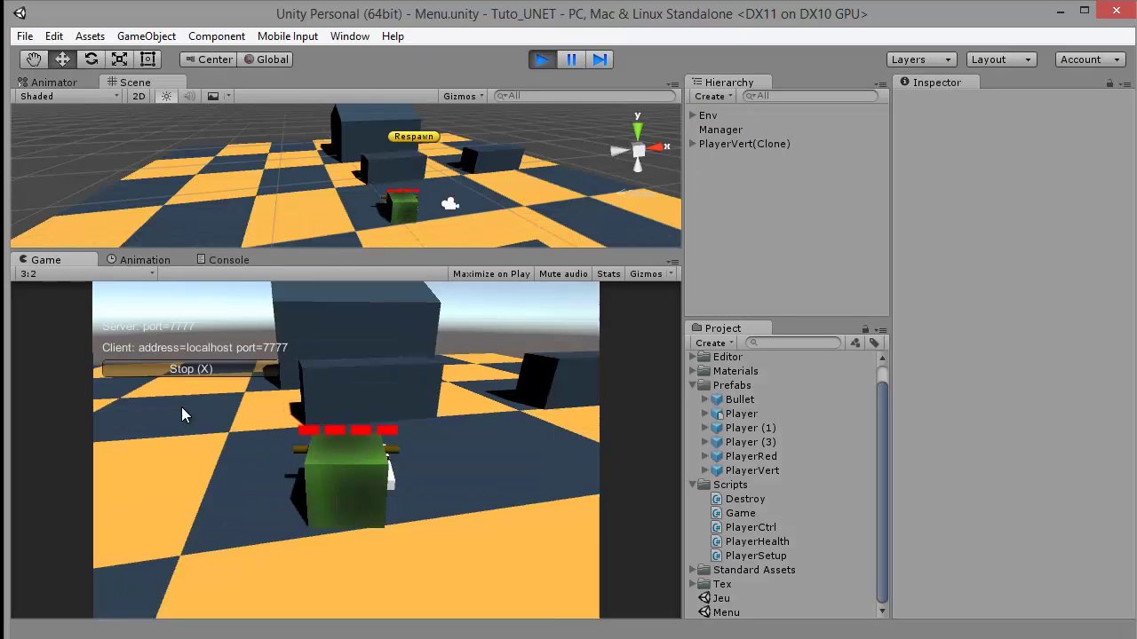
key(space)
key(Left)
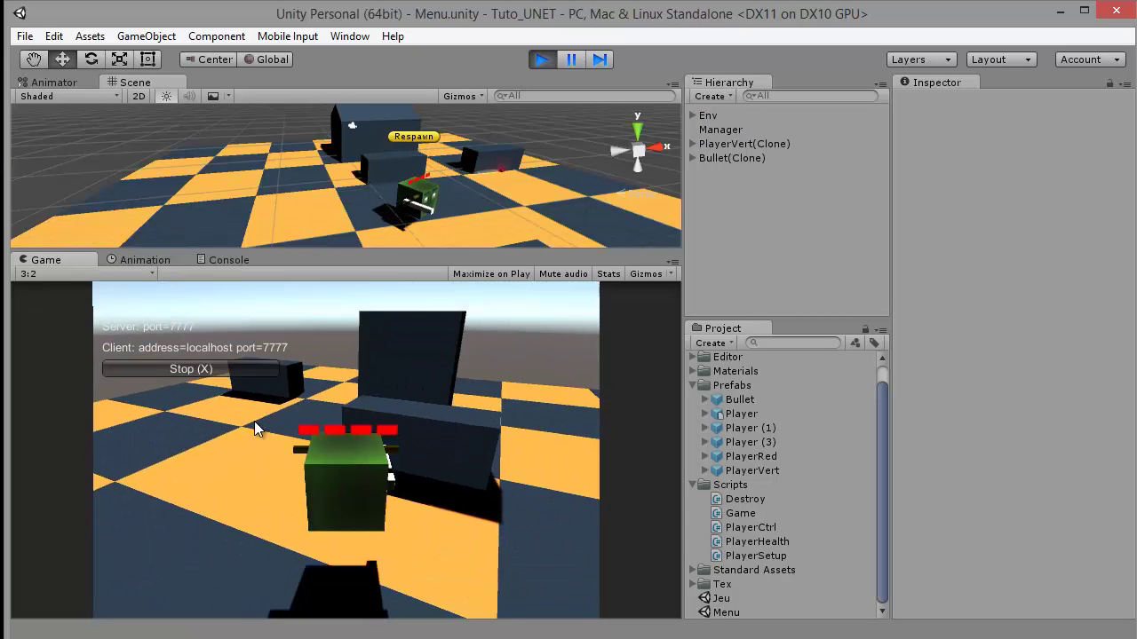
Drive the tank around the arena, steering away from a dark block, then stop Play.
key(Up)
key(Left)
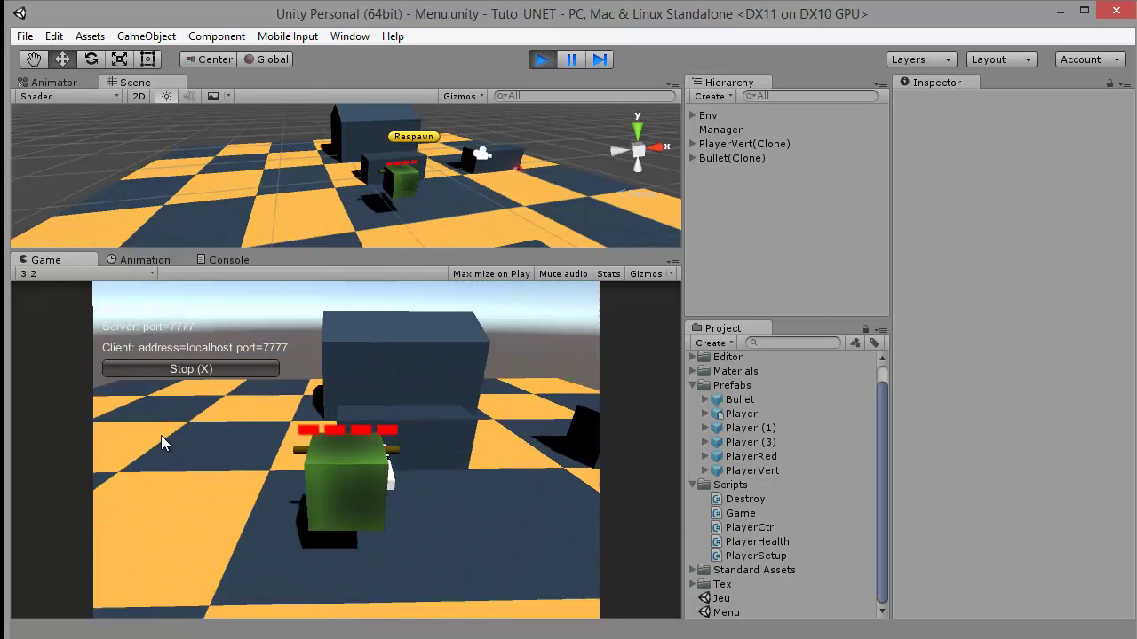
key(Right)
key(Up)
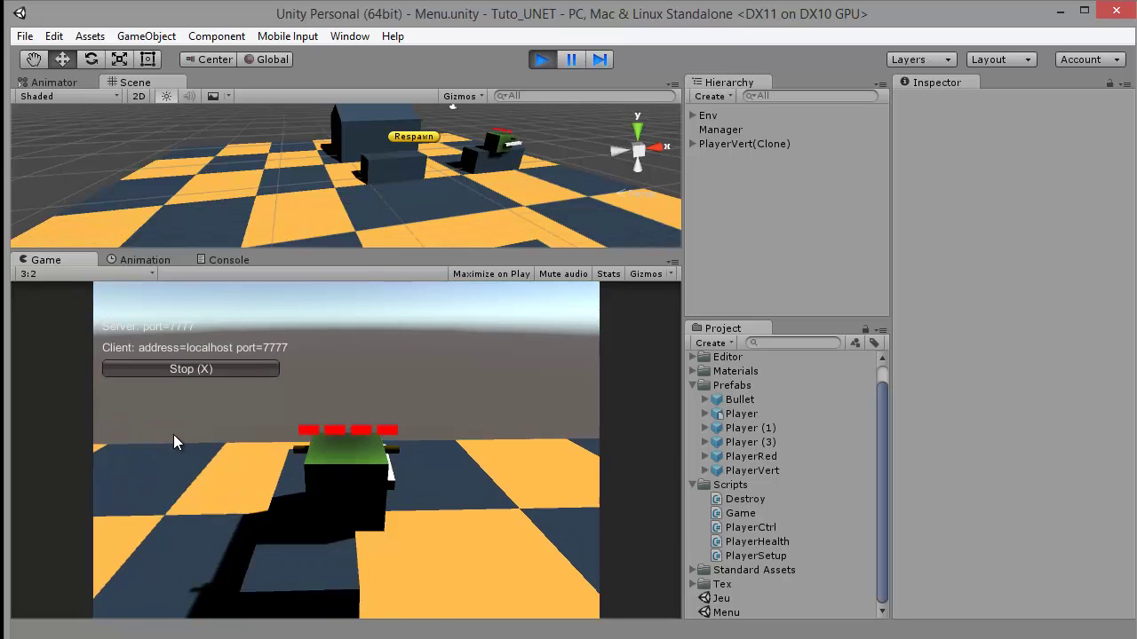
key(Right)
key(Up)
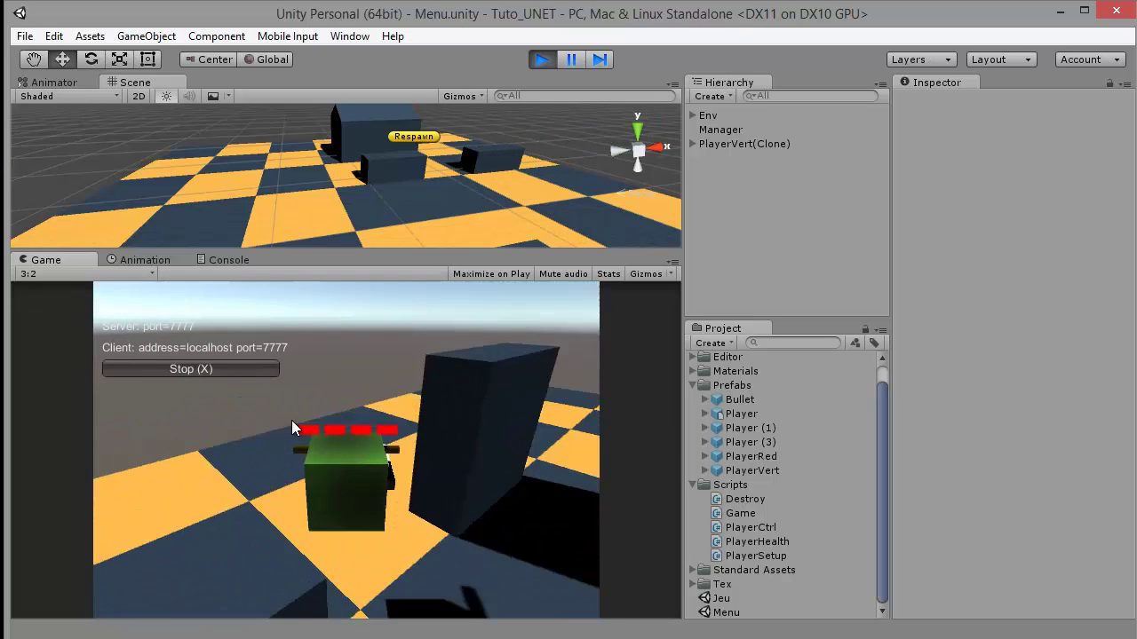
key(Left)
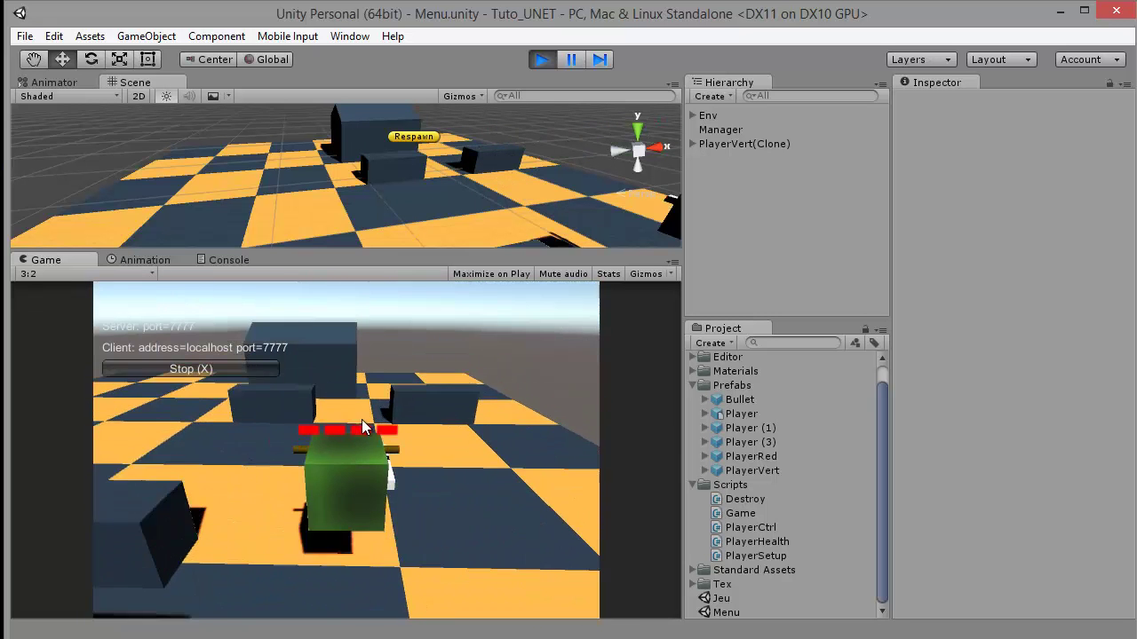
key(Up)
key(Right)
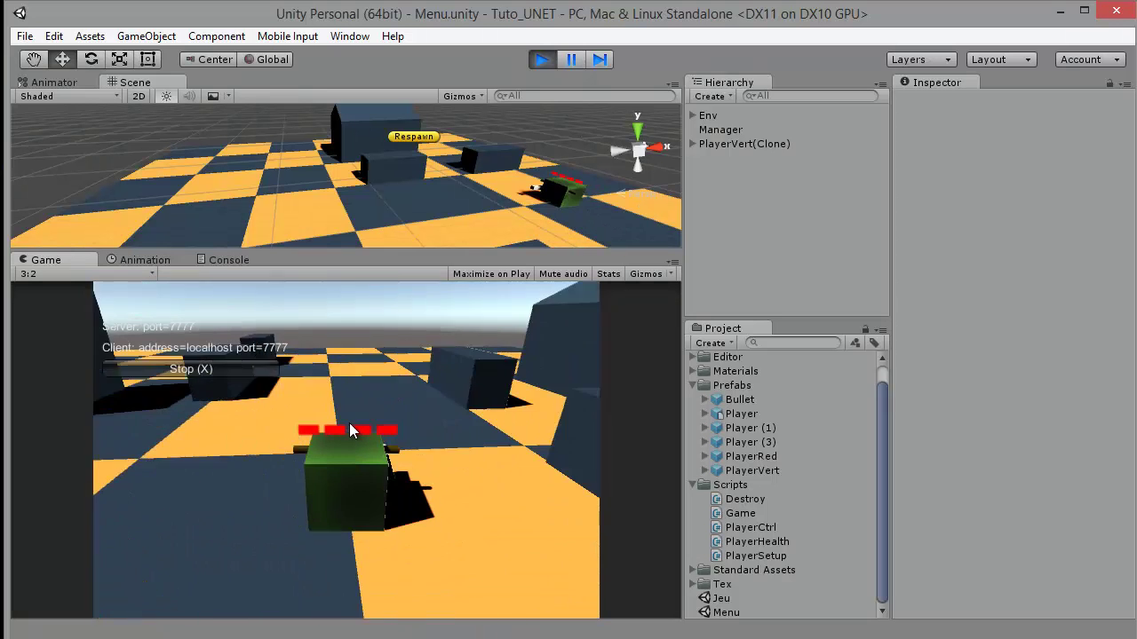
key(Right)
key(Up)
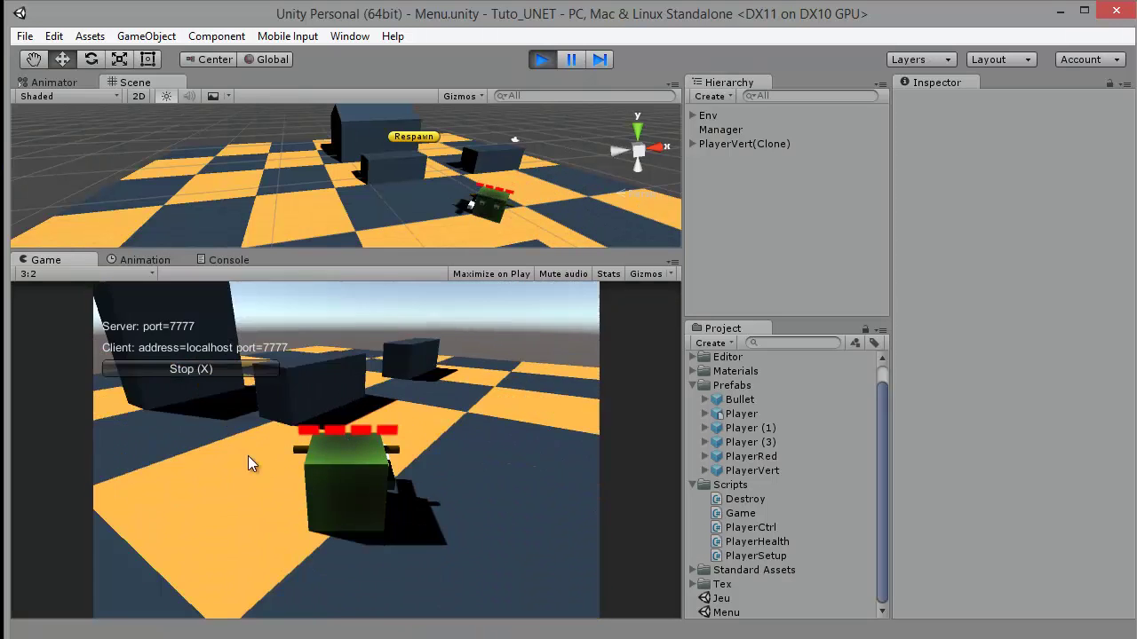
key(Up)
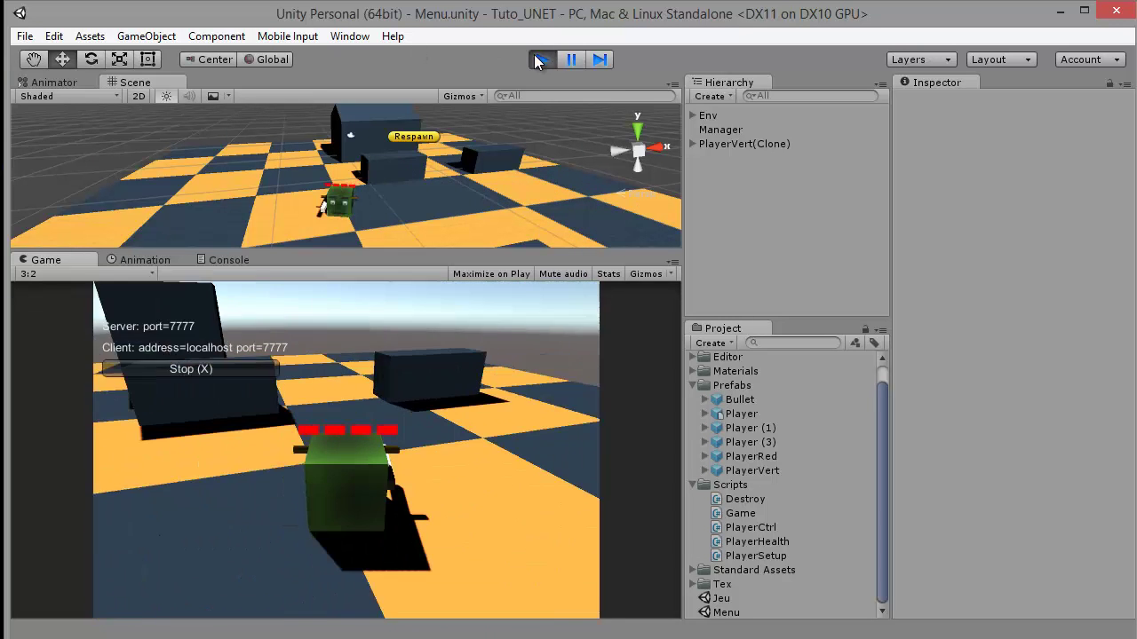
click(539, 60)
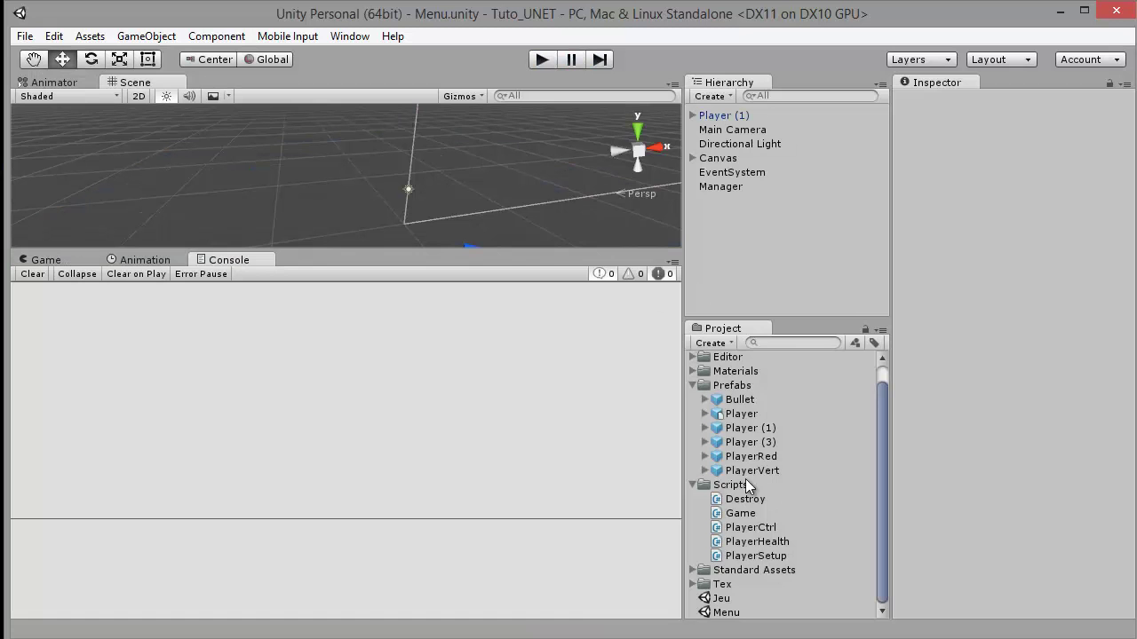
Inspect the Manager's network settings and expand its Spawn Info.
click(727, 188)
scroll(978, 296, down, 1)
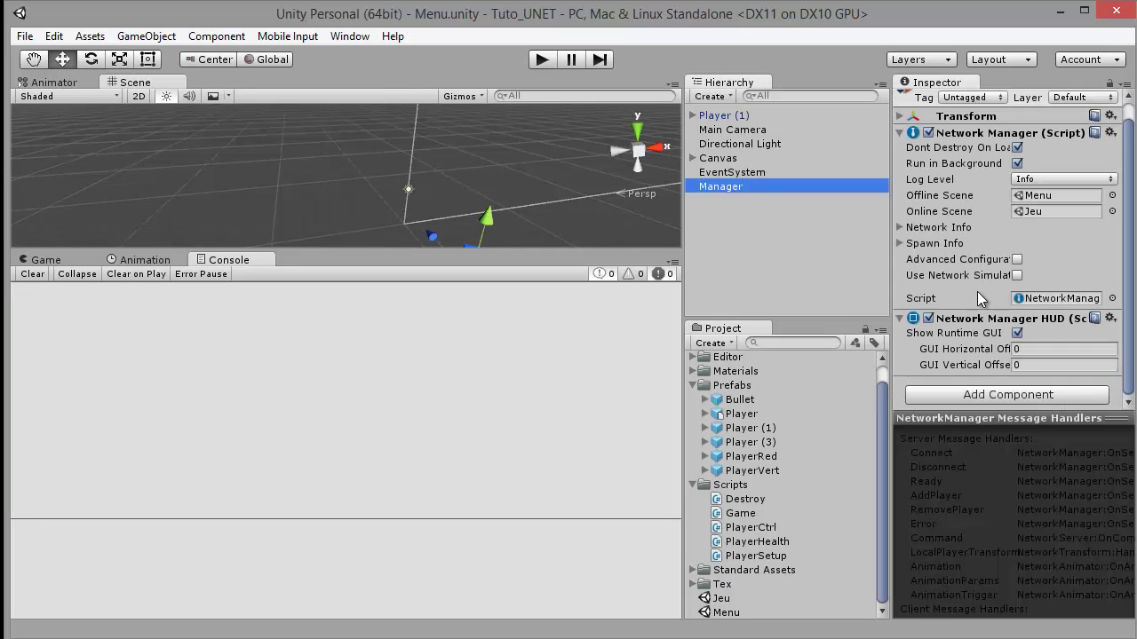
click(906, 242)
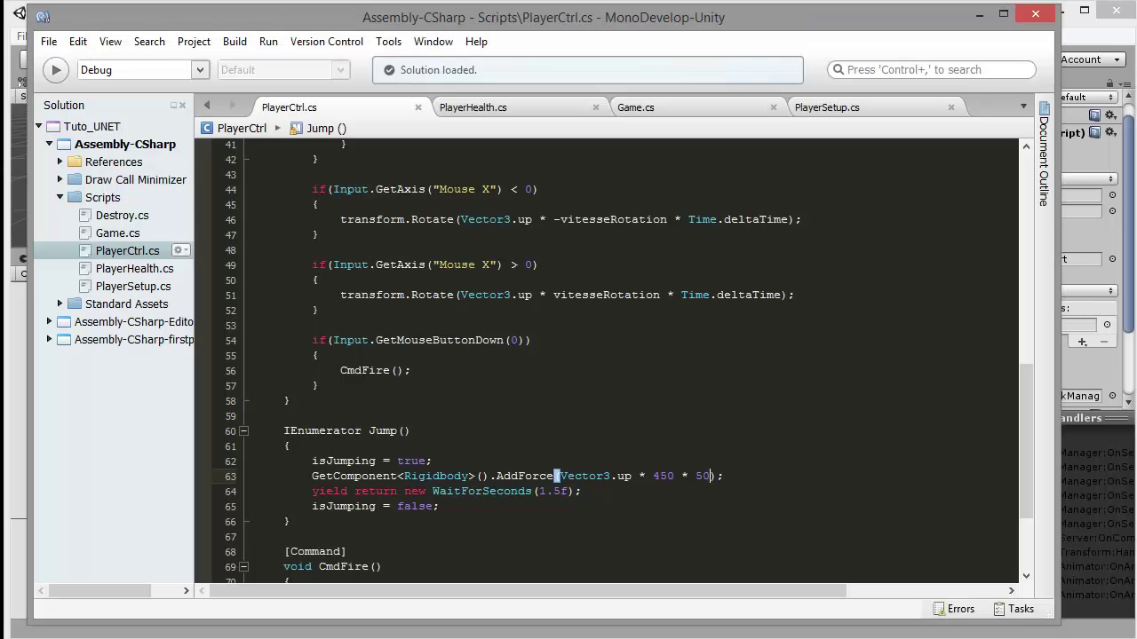
In PlayerCtrl.cs, highlight the using UnityEngine.Networking line and the NetworkBehaviour base class.
scroll(389, 464, up, 10)
scroll(410, 404, up, 4)
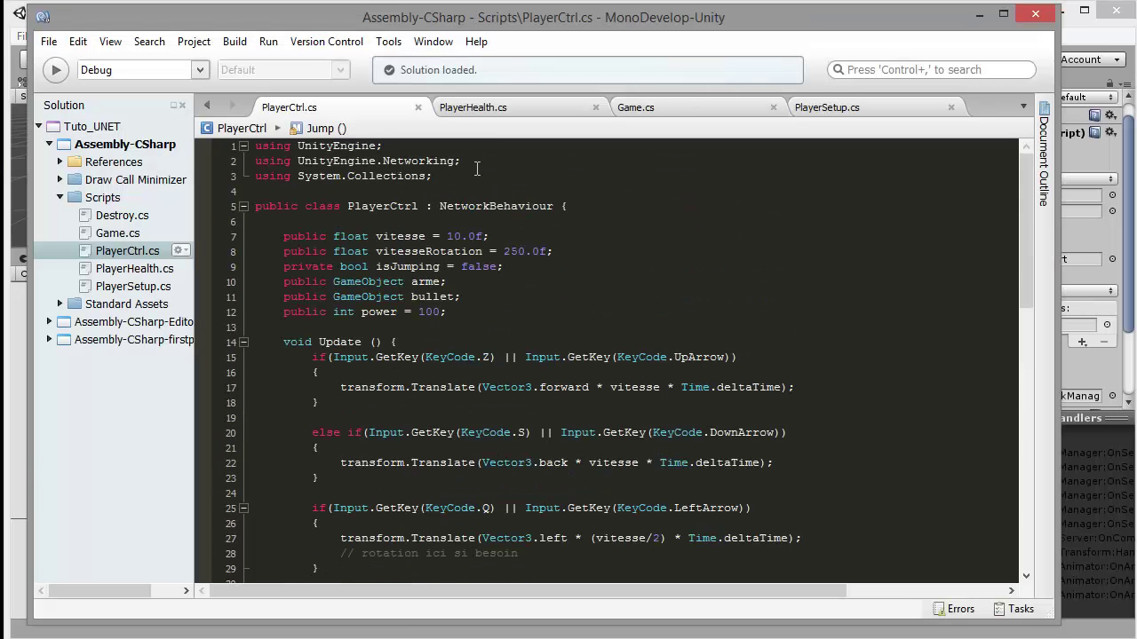
drag(462, 161, 241, 162)
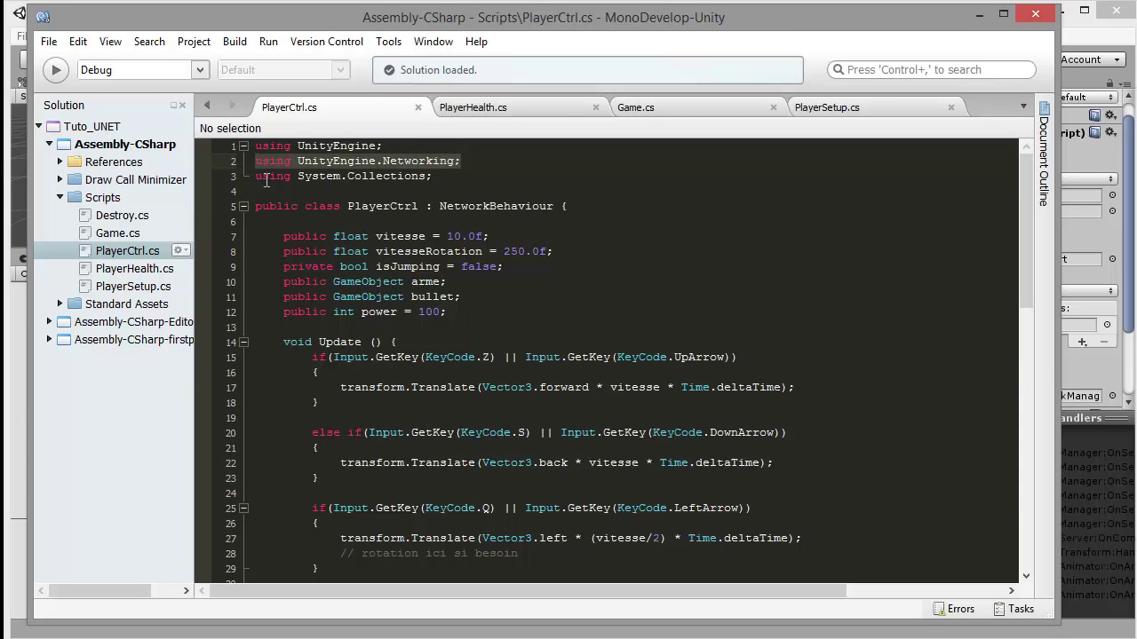
click(444, 206)
Point out the [Command] attribute on CmdFire and highlight the NetworkServer.Spawn(go) line.
scroll(497, 266, down, 3)
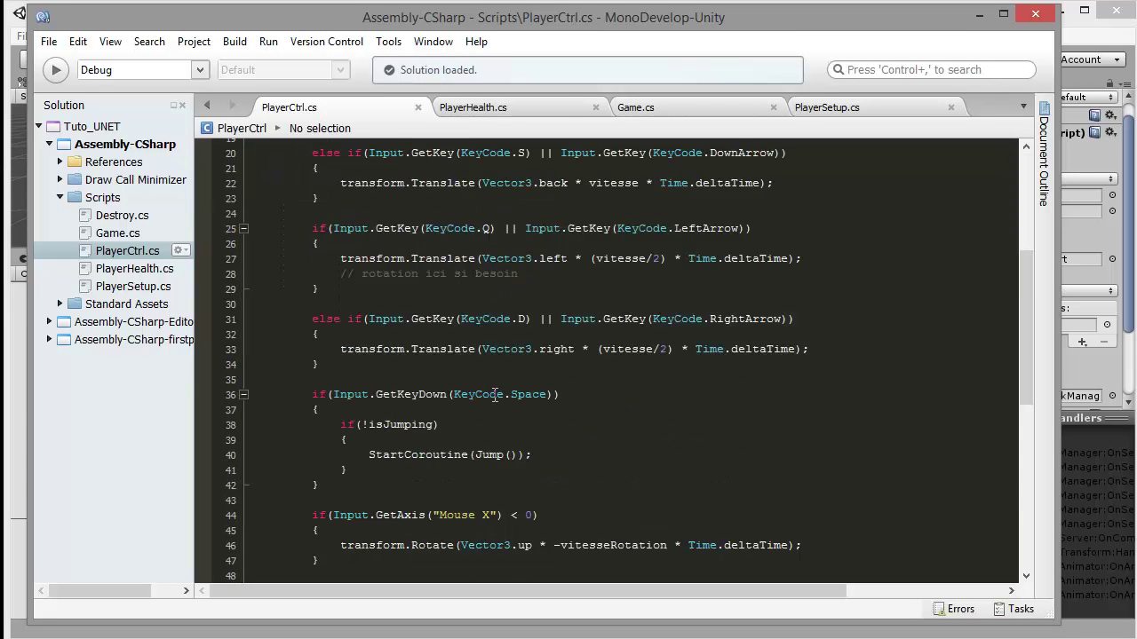
scroll(490, 399, down, 6)
scroll(482, 411, down, 3)
scroll(468, 415, down, 3)
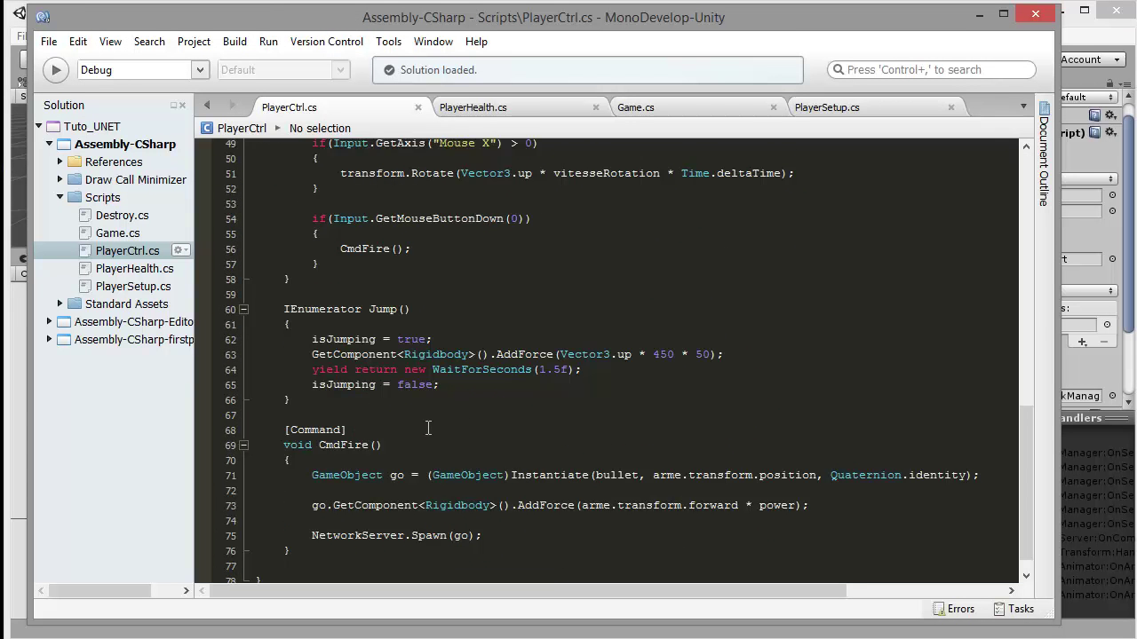
scroll(428, 427, down, 1)
click(286, 410)
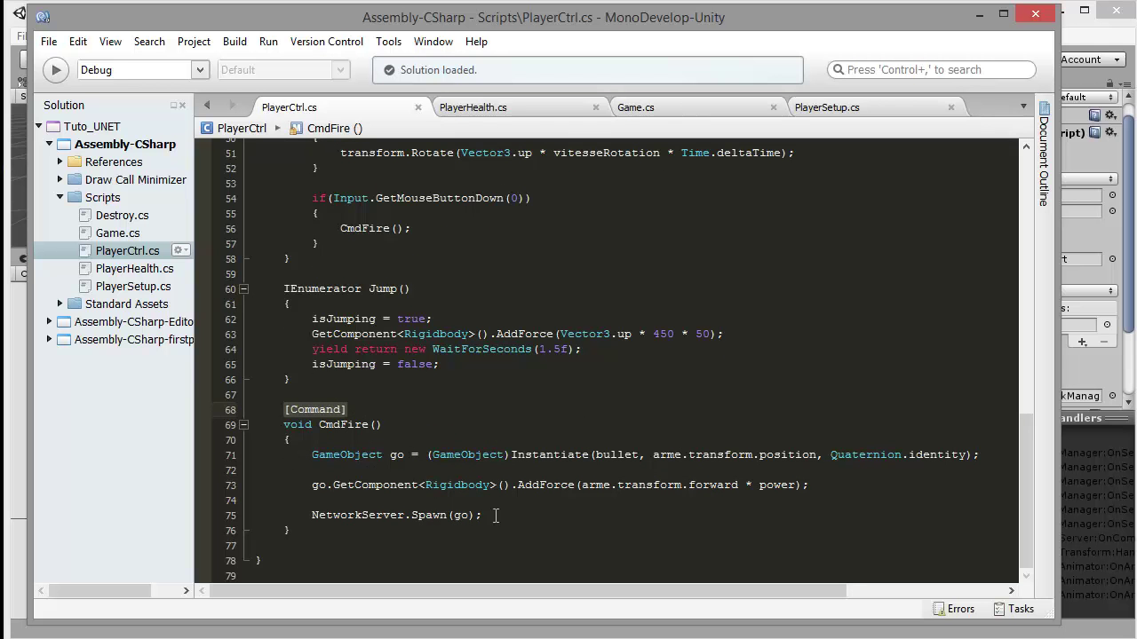
drag(496, 516, 313, 514)
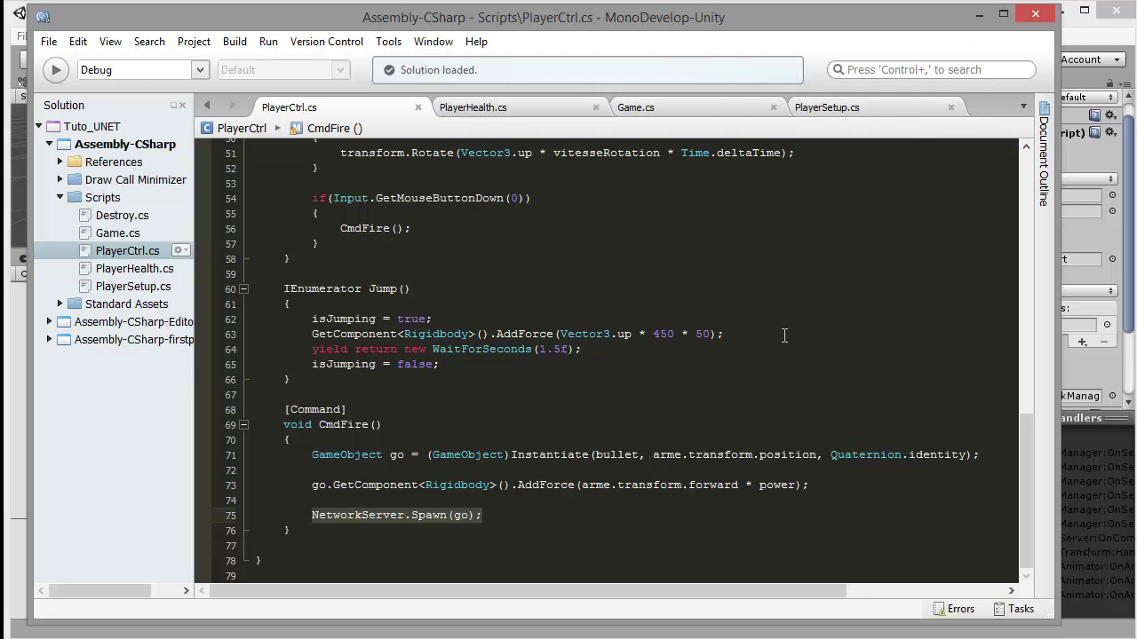
Minimize MonoDevelop, review Bullet in Manager's registered spawnable prefabs, then clear the selection.
click(979, 15)
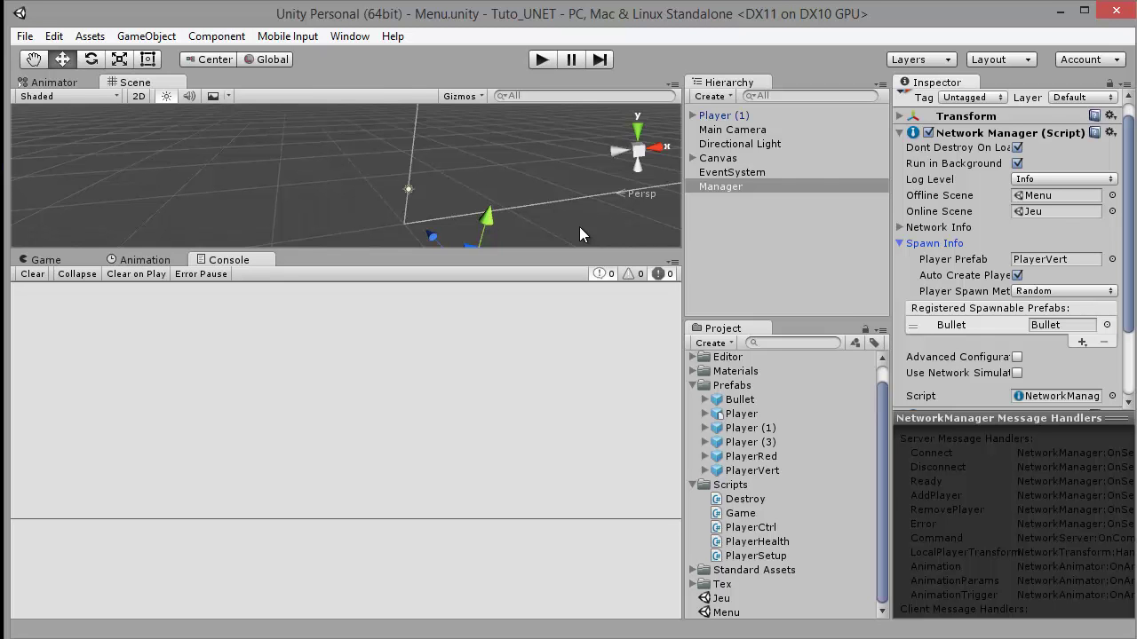
click(528, 213)
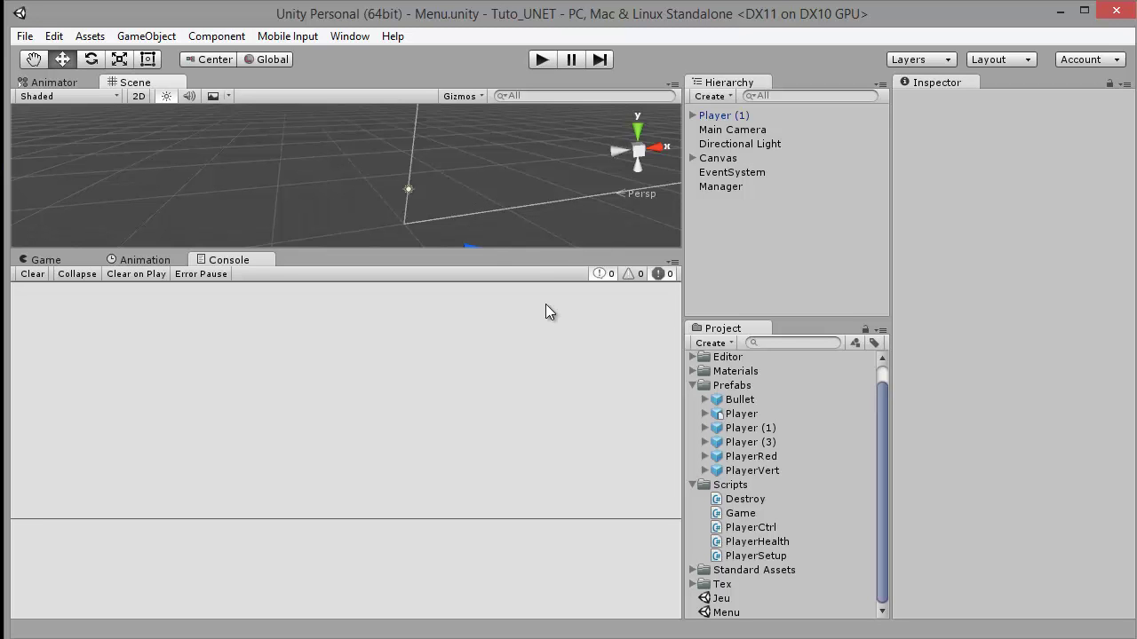
Enlarge the Scene view above the Console and orbit the Menu scene toward the blue Player cube.
drag(523, 252, 524, 379)
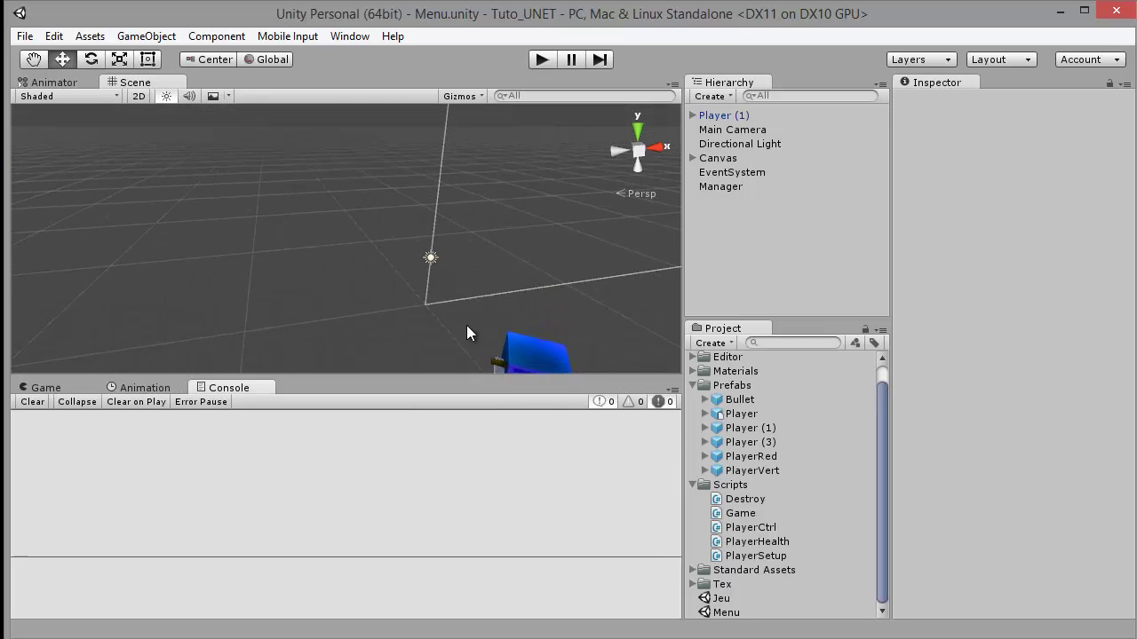
alt+drag(466, 325, 631, 382)
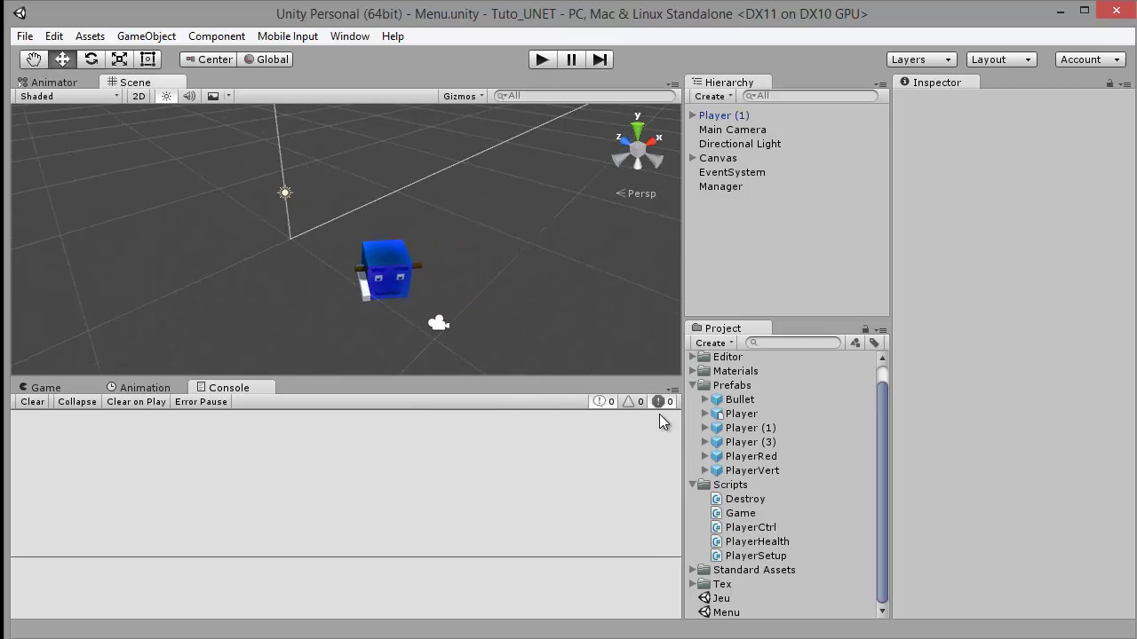